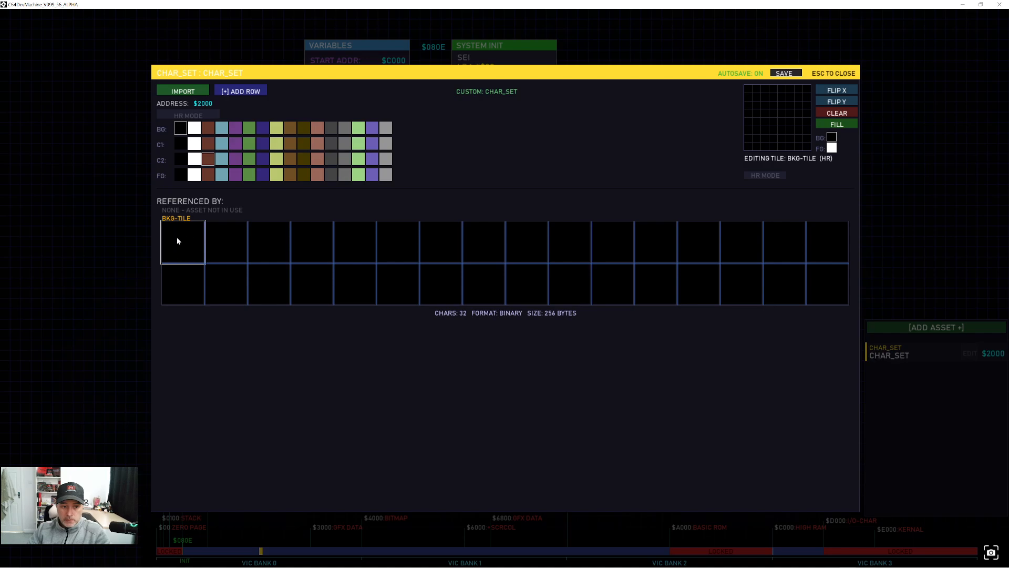
Select tile 1 for editing and switch the character set from HR mode to MC mode
left_click(222, 252)
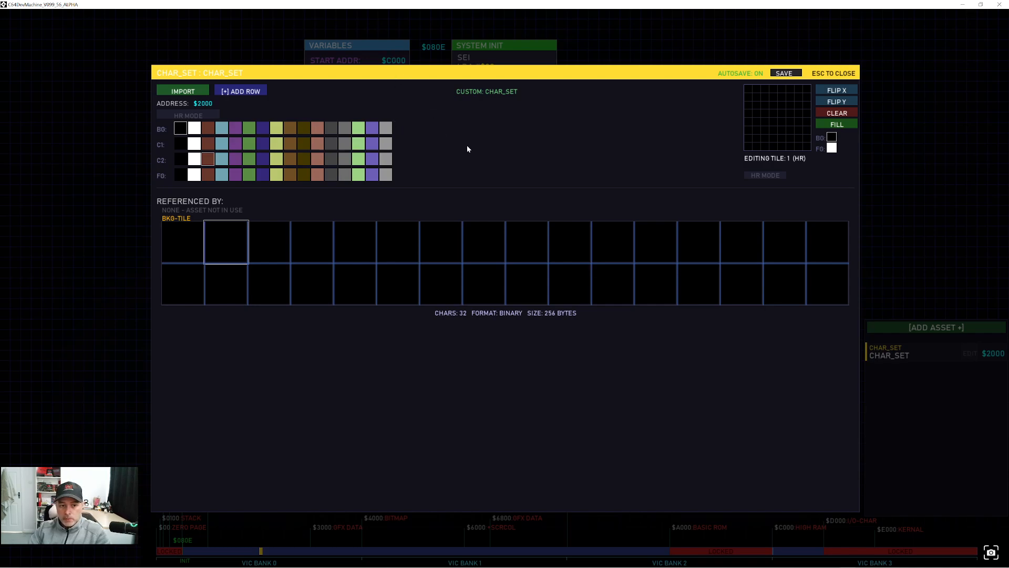
left_click(199, 116)
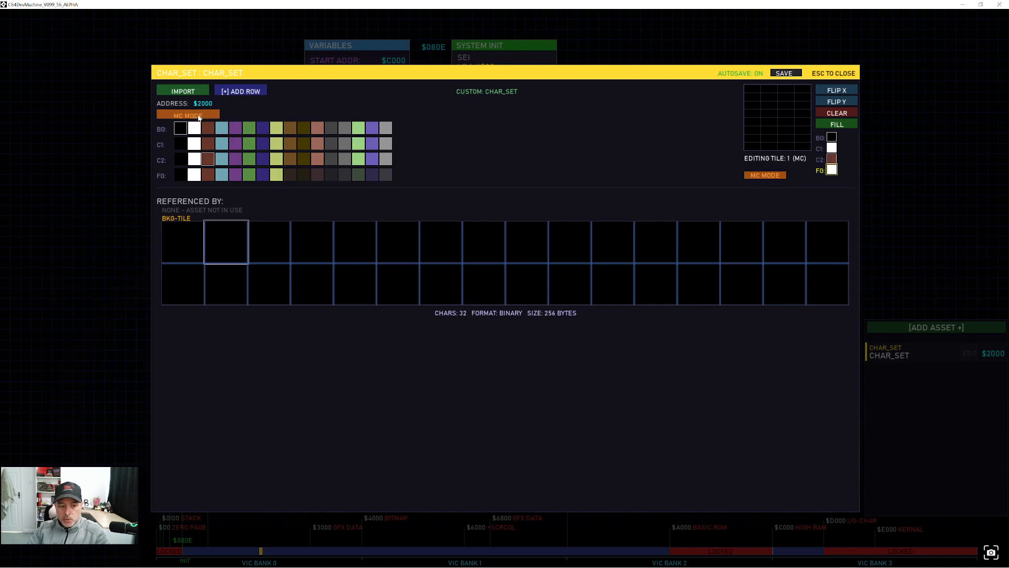
left_click(200, 118)
left_click(200, 119)
left_click(206, 120)
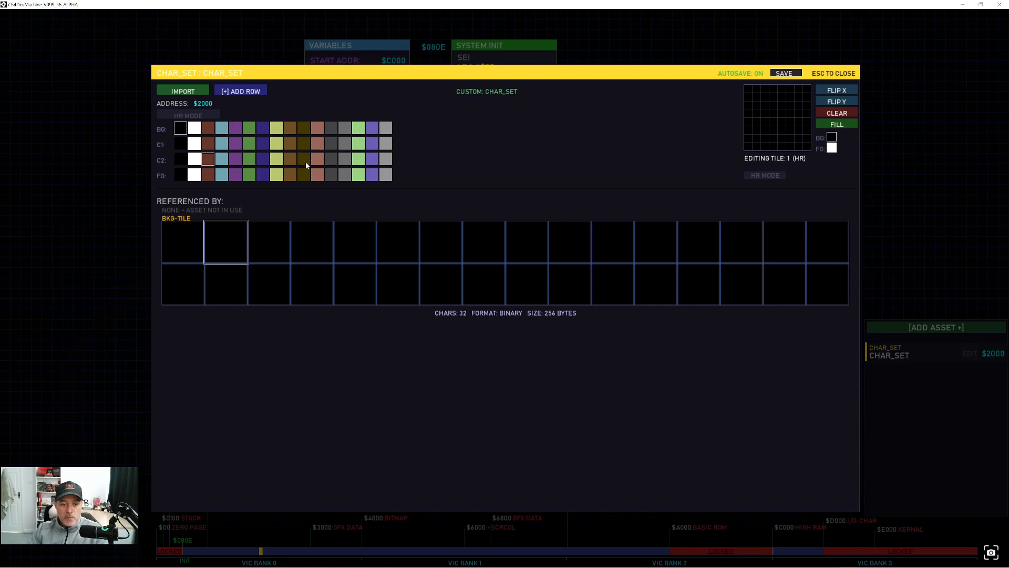
left_click(190, 114)
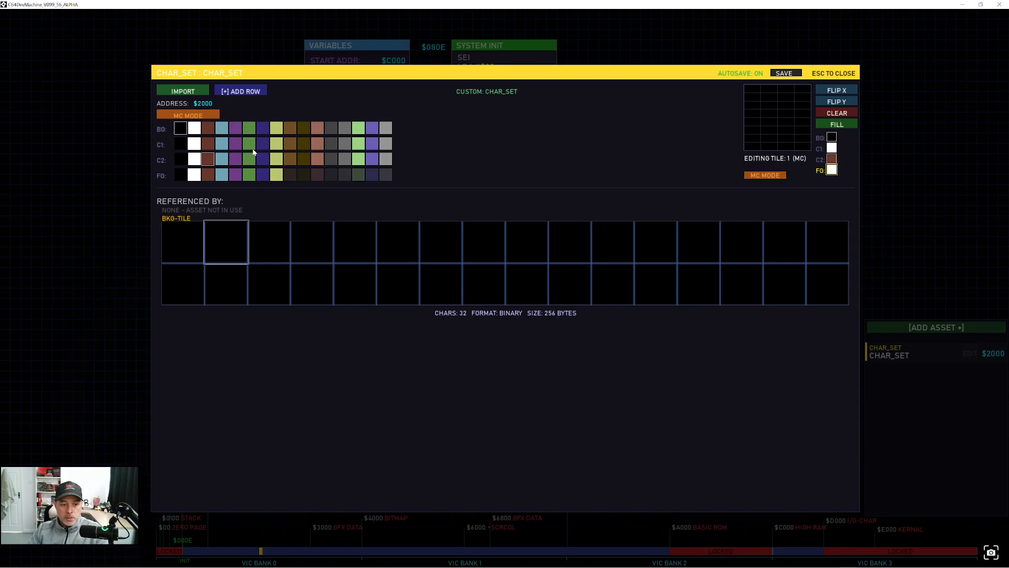
Set the character set colours to orange for C1, light red for C2 and yellow for F0
left_click(293, 144)
left_click(318, 159)
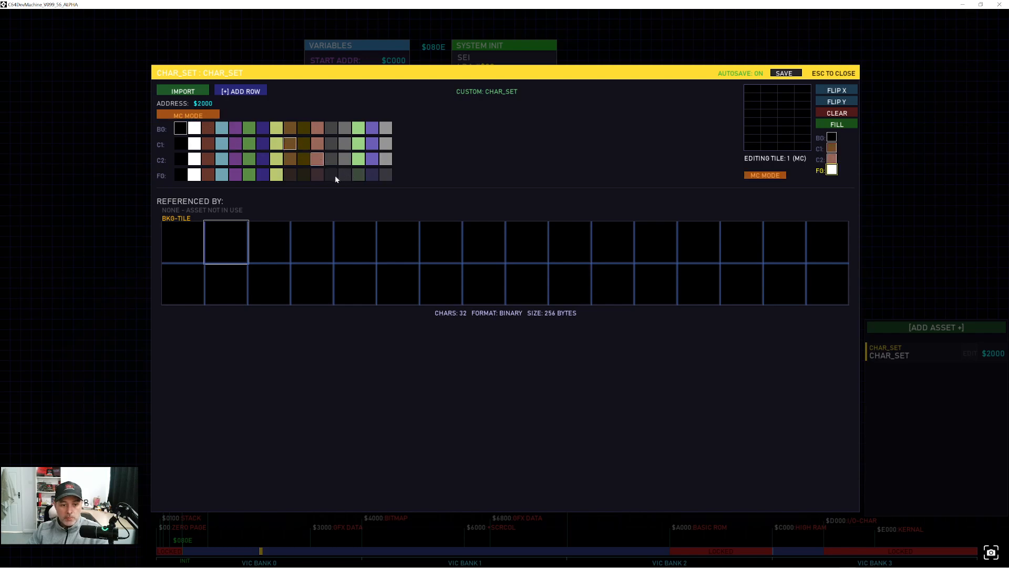
left_click(209, 175)
left_click(279, 178)
left_click(211, 177)
left_click(277, 178)
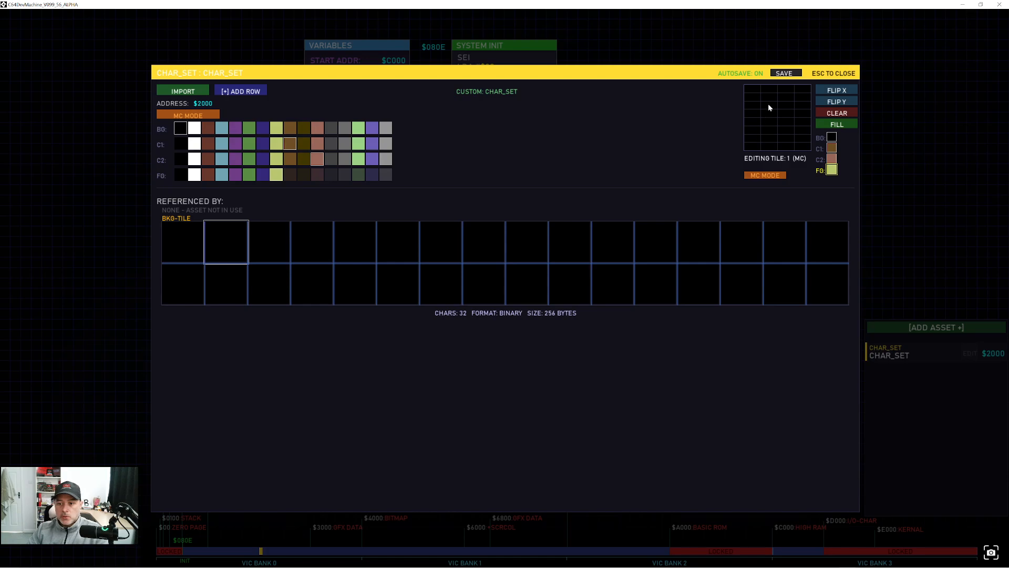
Paint a yellow stepped diagonal descending across tile 1 and surround it with light red pixels, leaving the lower-left area black
left_click_drag(769, 89, 785, 112)
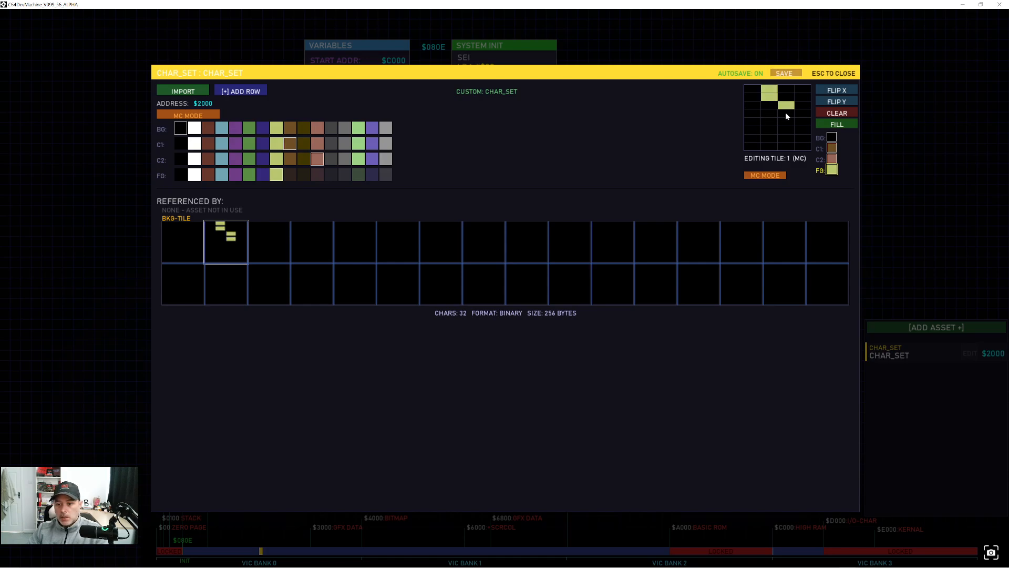
left_click(802, 122)
left_click(831, 159)
left_click(770, 114)
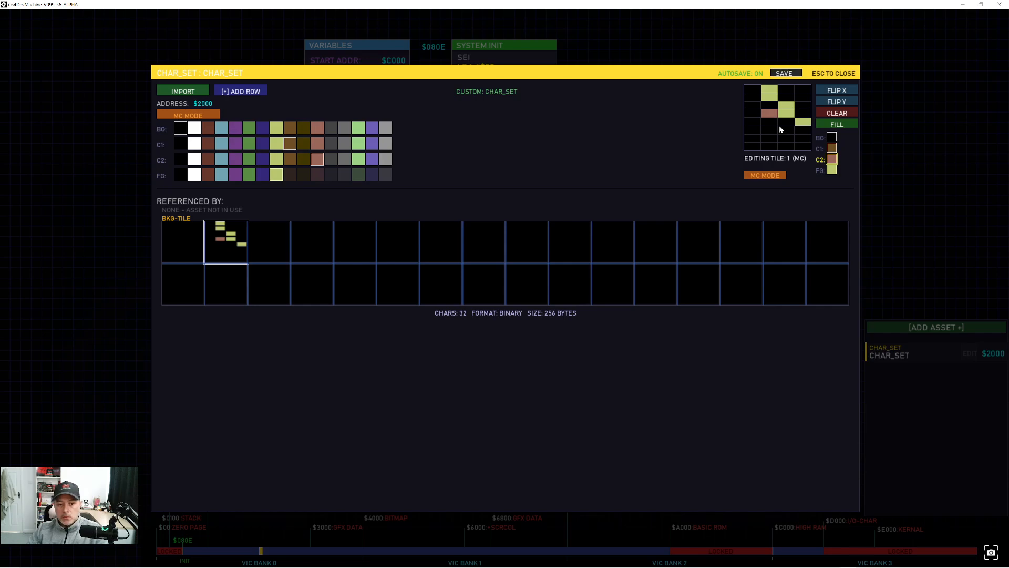
left_click(780, 124)
left_click(770, 113)
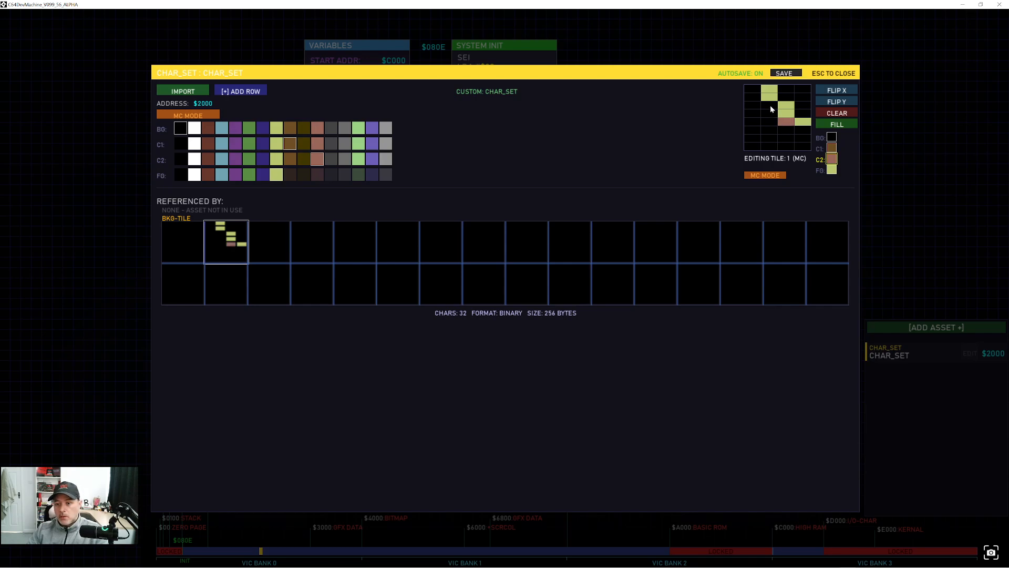
left_click(770, 105)
mouse_move(753, 87)
left_mouse_down()
mouse_move(753, 97)
mouse_move(796, 90)
mouse_move(803, 117)
left_mouse_up()
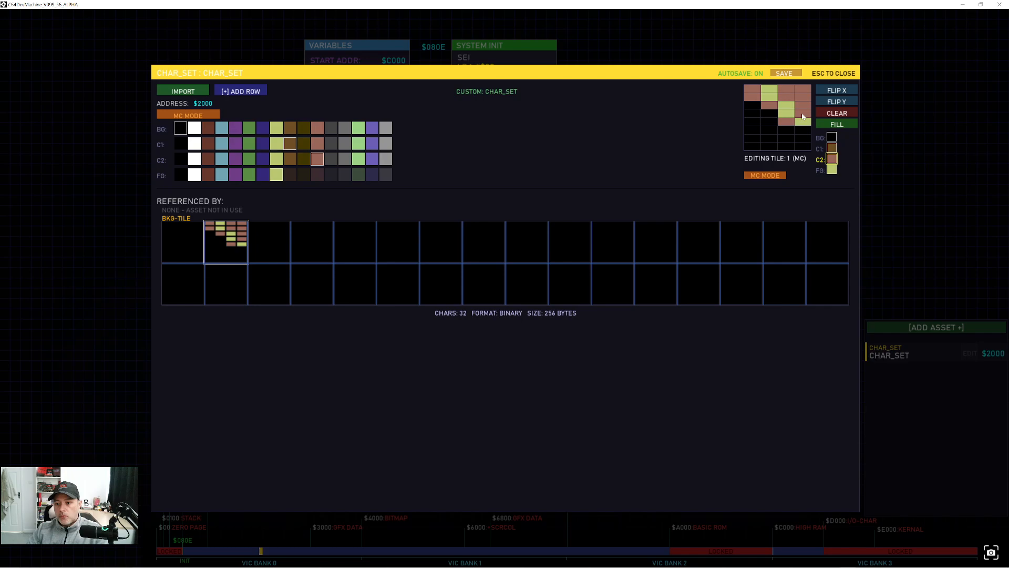
left_click(804, 133)
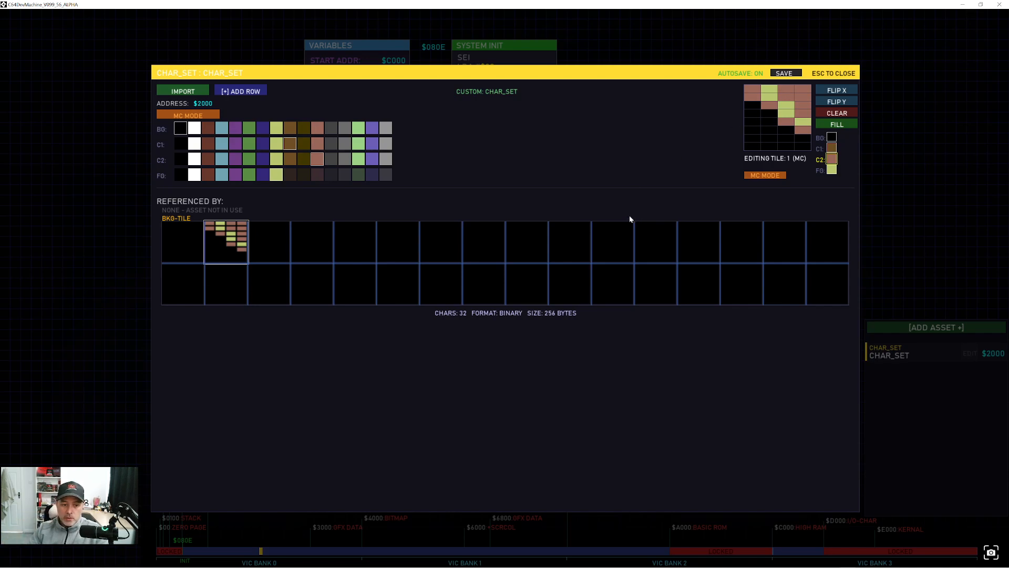
Continue the tapering rock texture in tile 2, painting light red pixels mixed with orange ones
left_click(291, 236)
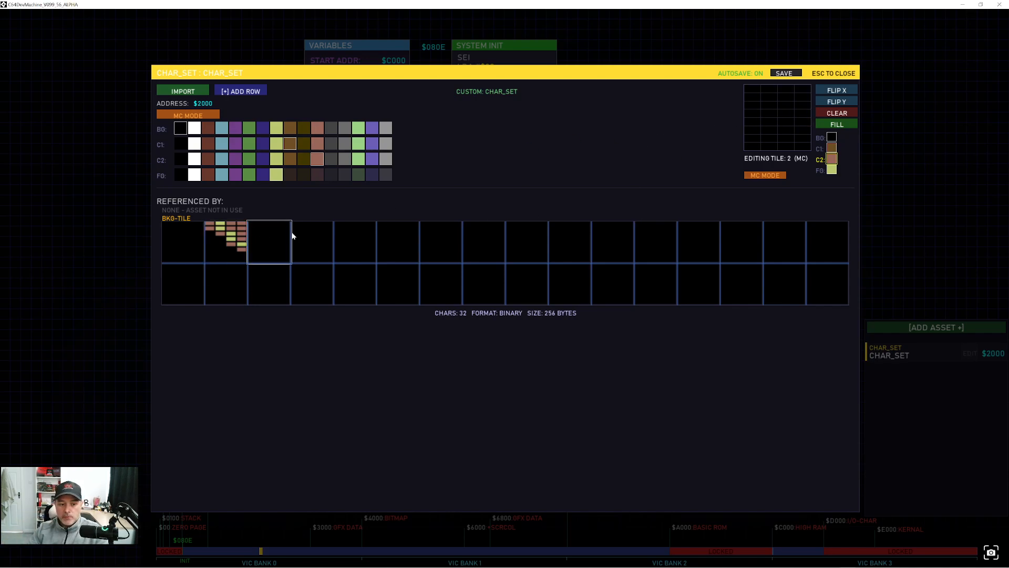
mouse_move(751, 96)
left_mouse_down()
mouse_move(798, 90)
mouse_move(803, 99)
mouse_move(745, 94)
mouse_move(773, 106)
mouse_move(753, 139)
mouse_move(786, 131)
mouse_move(795, 142)
mouse_move(801, 121)
mouse_move(752, 150)
mouse_move(753, 108)
mouse_move(794, 117)
mouse_move(785, 124)
mouse_move(791, 106)
mouse_move(802, 115)
mouse_move(799, 142)
mouse_move(780, 151)
mouse_move(749, 132)
mouse_move(759, 94)
mouse_move(784, 112)
mouse_move(800, 95)
mouse_move(772, 128)
mouse_move(753, 103)
mouse_move(769, 101)
mouse_move(767, 87)
mouse_move(803, 88)
mouse_move(771, 89)
left_mouse_up()
left_click(787, 138)
left_click(831, 148)
left_click(786, 132)
Extend the rock texture into tile 3 with orange and light red pixels narrowing toward its upper-right corner
left_click(331, 246)
left_click(832, 161)
left_click(785, 105)
Add yellow highlight pixels along the upper rows of tiles 2 and 3
left_click(832, 170)
left_click(277, 229)
left_click(768, 96)
left_click(759, 92)
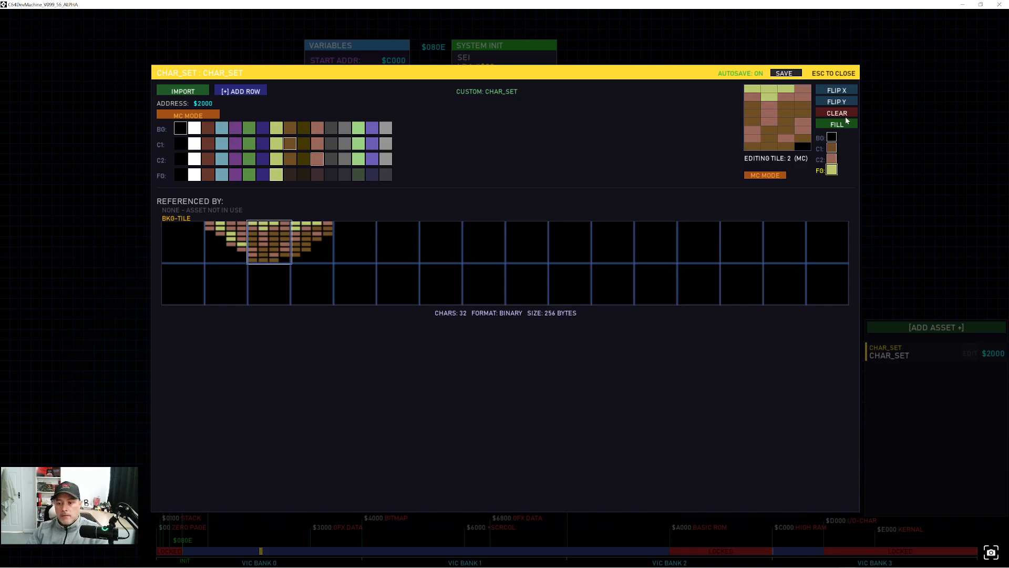
Erase the bottom row of tile 2 and a few pixels in its lower-left area to roughen the rock's underside
right_click(768, 139)
right_click(768, 145)
right_click(755, 146)
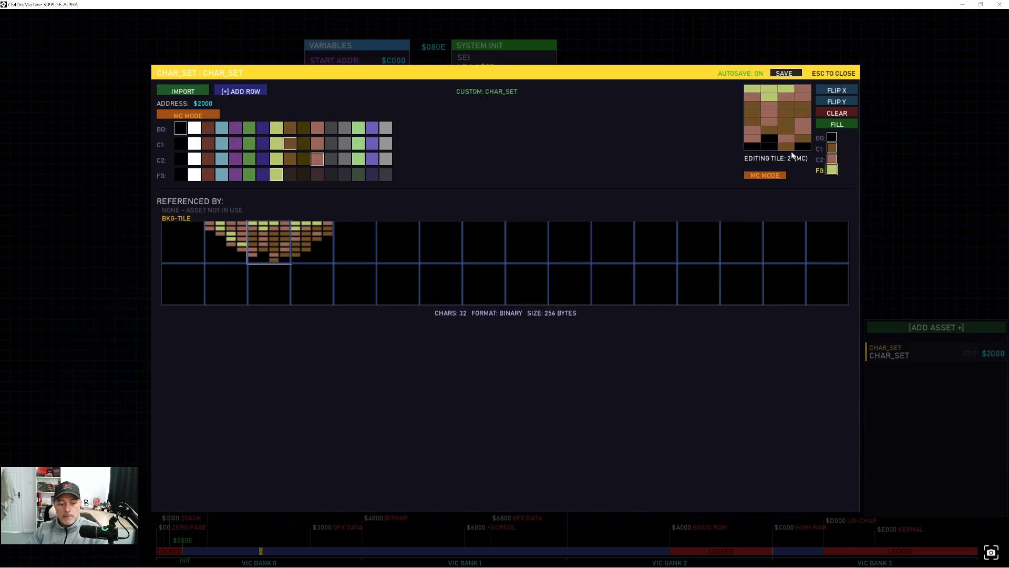
right_click(788, 146)
right_click(754, 122)
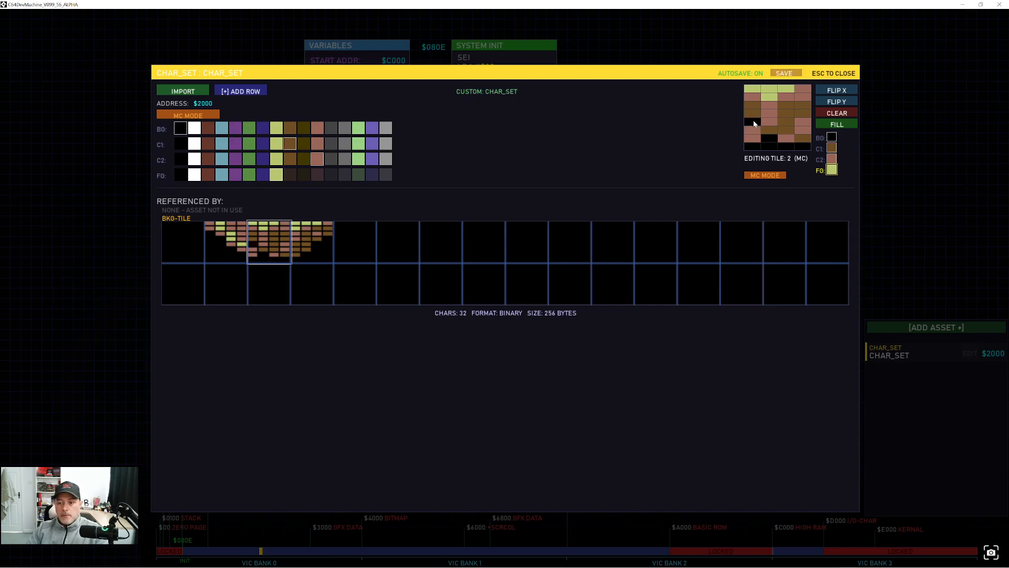
right_click(770, 130)
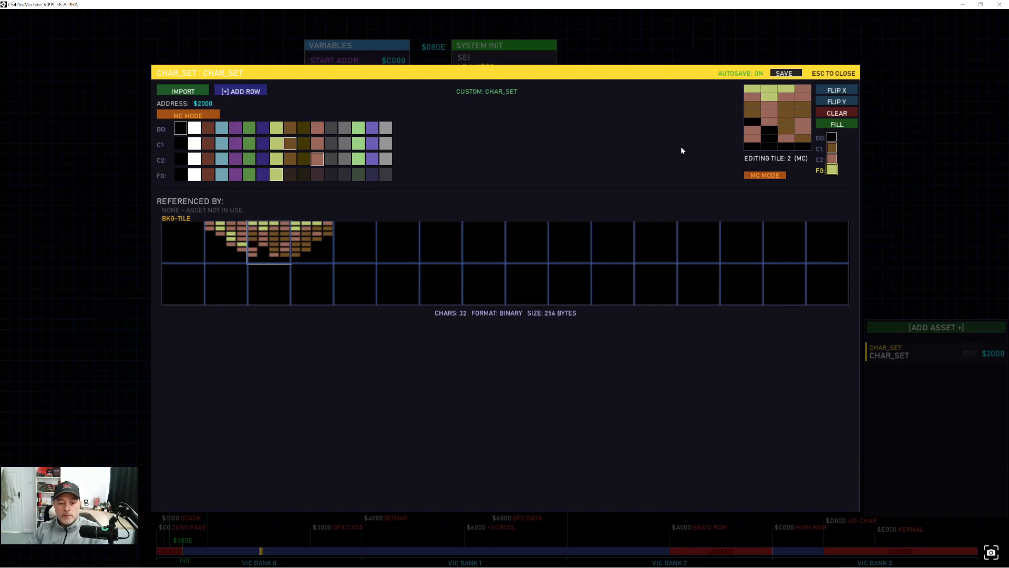
Paint the rock's tapered end in tile 4 with orange pixels and a light red one in its top-left corner
left_click(317, 246)
left_click(355, 242)
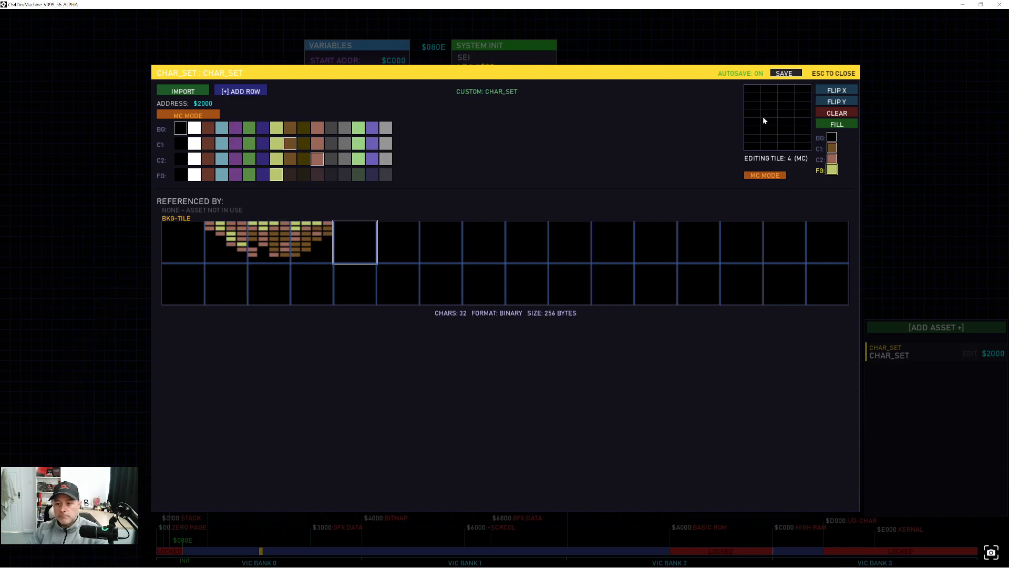
left_click_drag(754, 98, 769, 89)
left_click(832, 150)
left_click(829, 155)
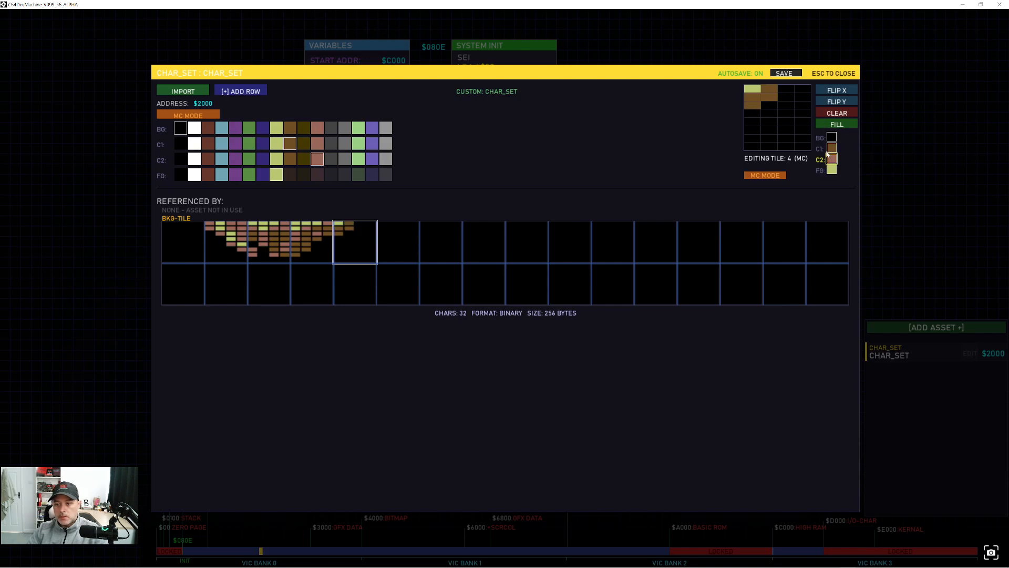
left_click(753, 89)
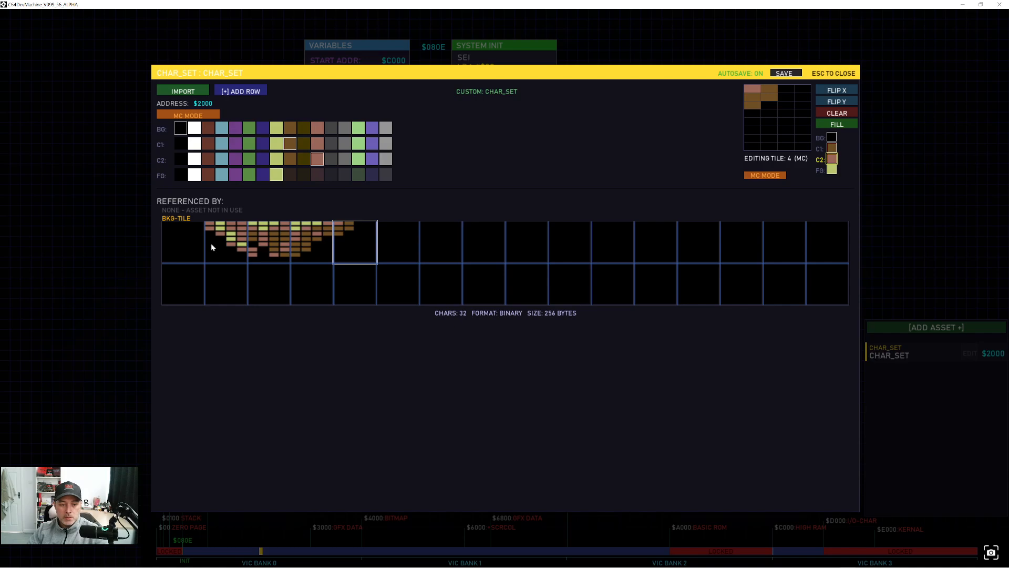
Copy tile 1 into tile 5 and tile 2 into tile 6
left_click(235, 244)
left_click(398, 242)
key("ctrl+v")
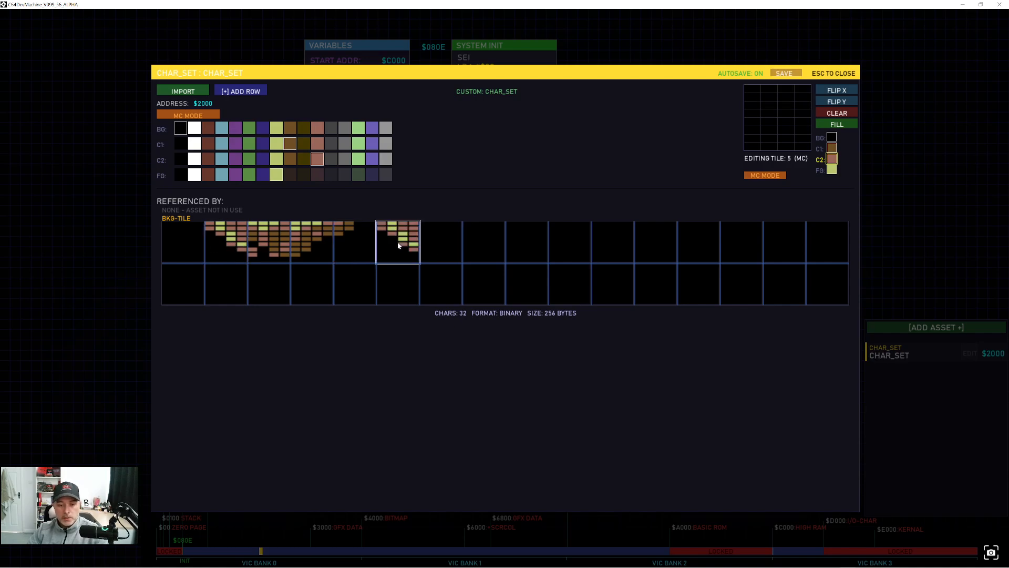
left_click(275, 252)
key("ctrl+c")
left_click(432, 245)
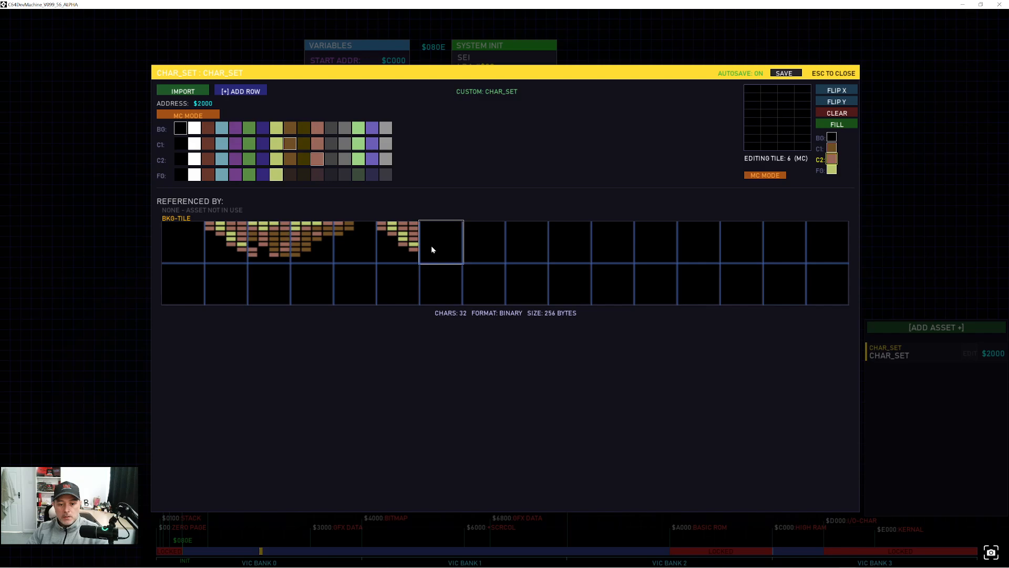
key("ctrl+v")
Copy tile 3 into tile 7 and tile 4 into tile 8
left_click(314, 245)
key("ctrl+c")
left_click(484, 243)
key("ctrl+v")
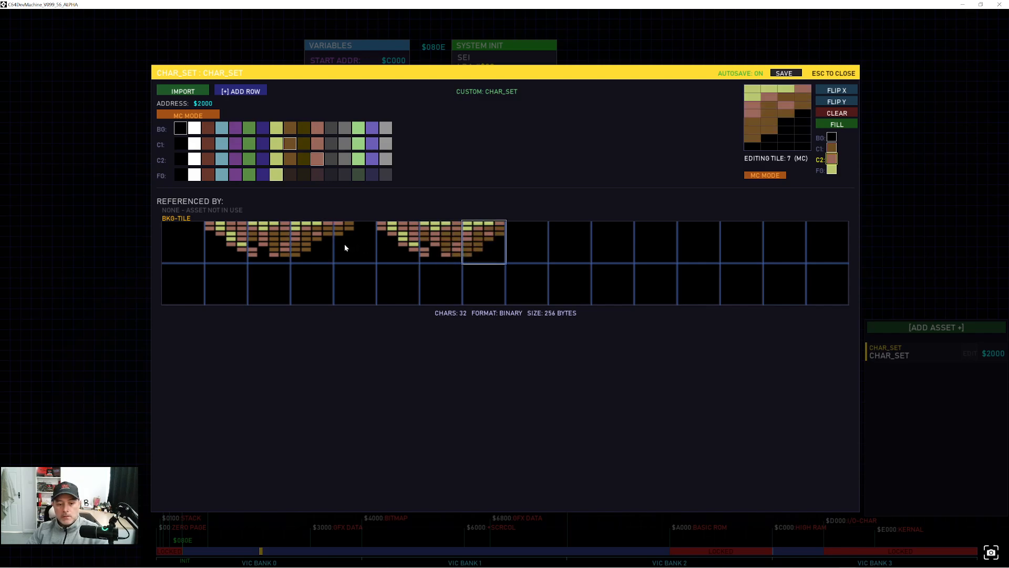
left_click(345, 244)
key("ctrl+c")
left_click(517, 247)
key("ctrl+v")
Rework tile 5 with orange in place of the yellow diagonal and trim its lower pixels for a thinner edge
left_click(408, 248)
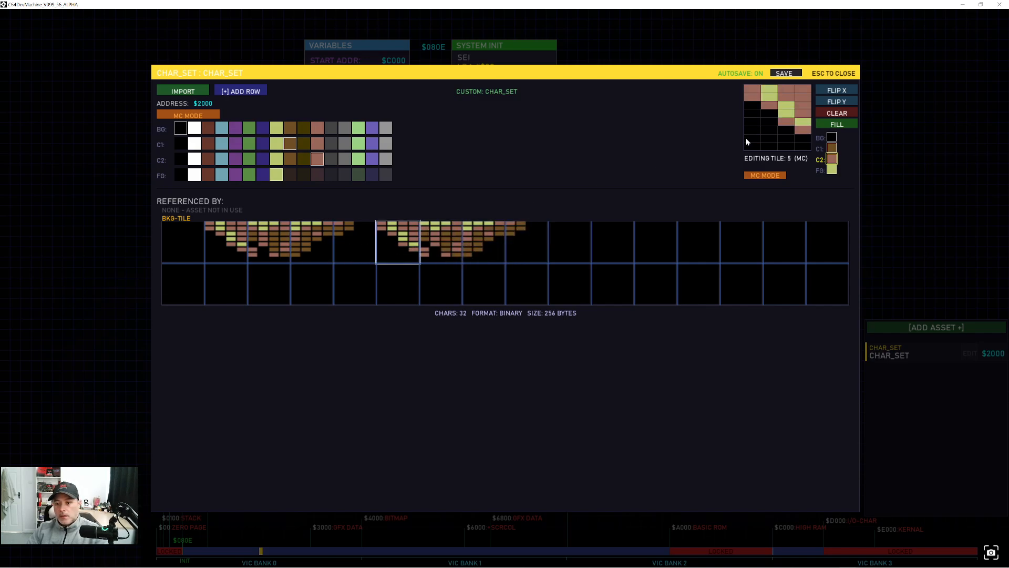
left_click(831, 150)
mouse_move(754, 97)
left_mouse_down()
mouse_move(799, 134)
mouse_move(773, 98)
left_mouse_up()
left_click(781, 88)
left_click(767, 89)
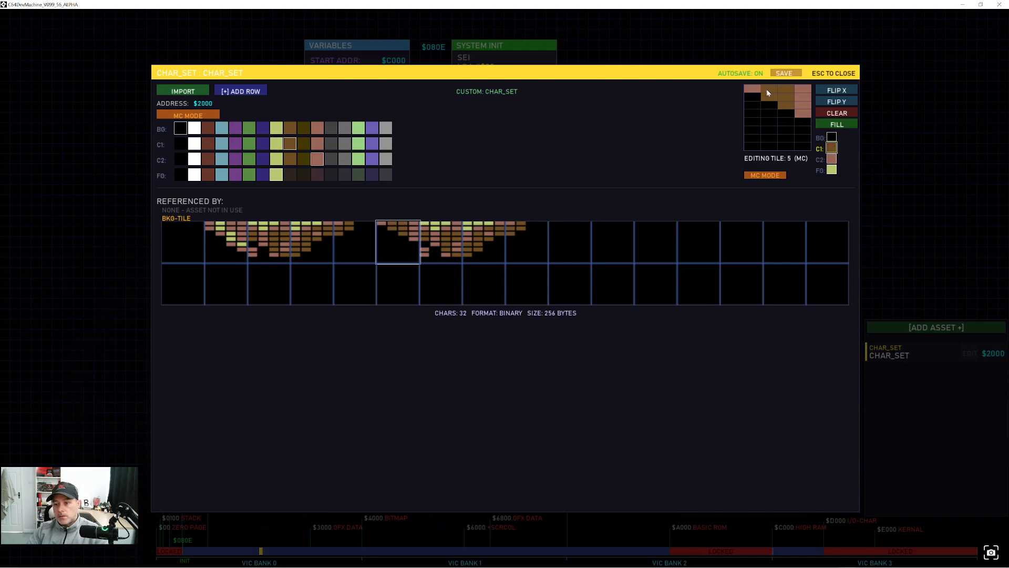
left_click(803, 105)
left_click(802, 113)
Vary tile 6 by adding orange pixels and erasing part of its lower rows
left_click(457, 226)
mouse_move(756, 112)
left_mouse_down()
mouse_move(768, 137)
mouse_move(782, 135)
mouse_move(789, 98)
left_mouse_up()
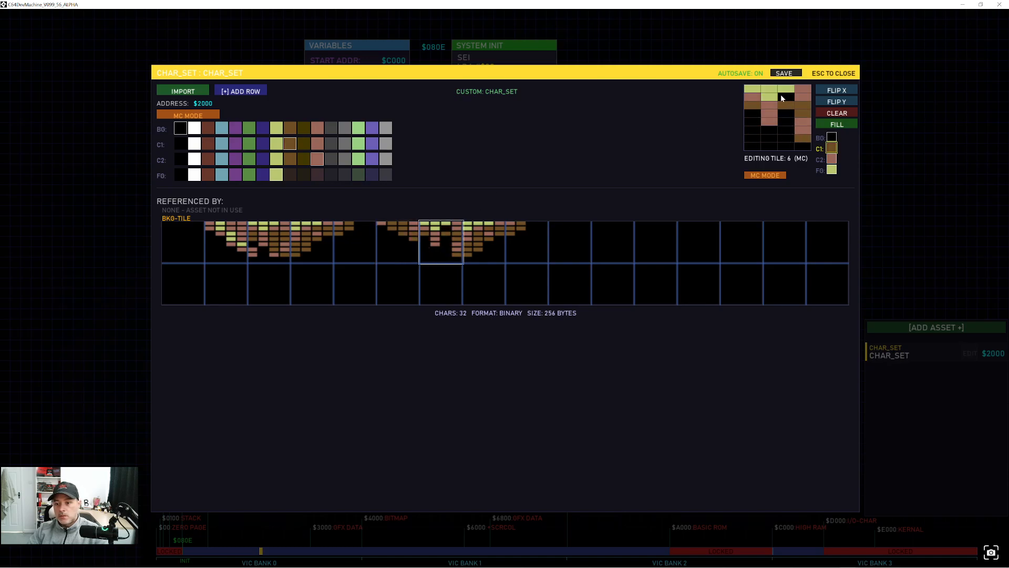
left_click(772, 97)
left_click(786, 88)
Retouch tiles 7 and 8 with orange, and paint a small orange and light red cluster along the top of tile 9
left_click(492, 248)
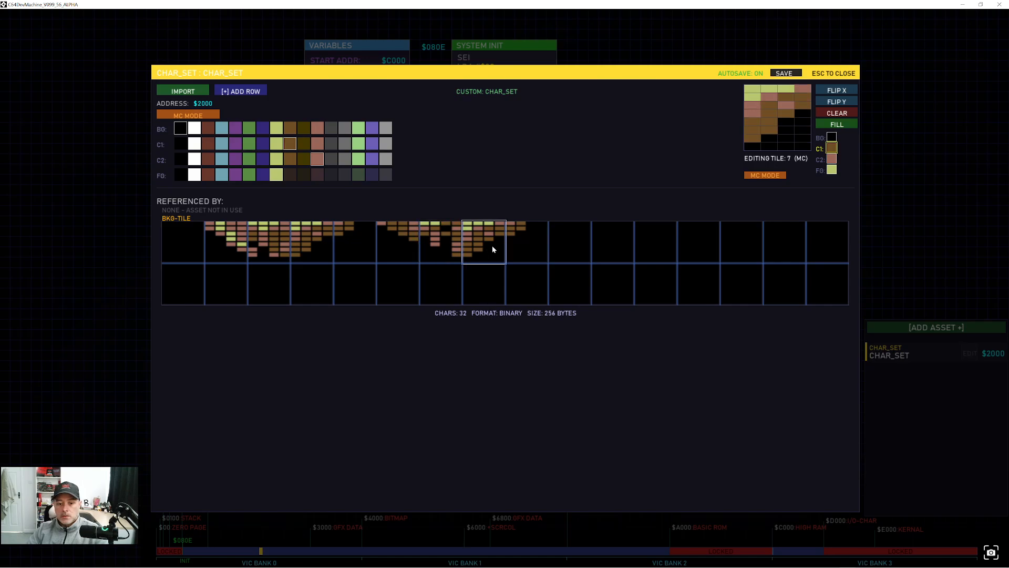
mouse_move(781, 122)
left_mouse_down()
mouse_move(756, 139)
mouse_move(783, 112)
mouse_move(752, 147)
mouse_move(762, 116)
mouse_move(802, 91)
mouse_move(787, 90)
mouse_move(783, 101)
mouse_move(809, 88)
mouse_move(775, 90)
left_mouse_up()
left_click(513, 243)
left_click(567, 234)
left_click(832, 159)
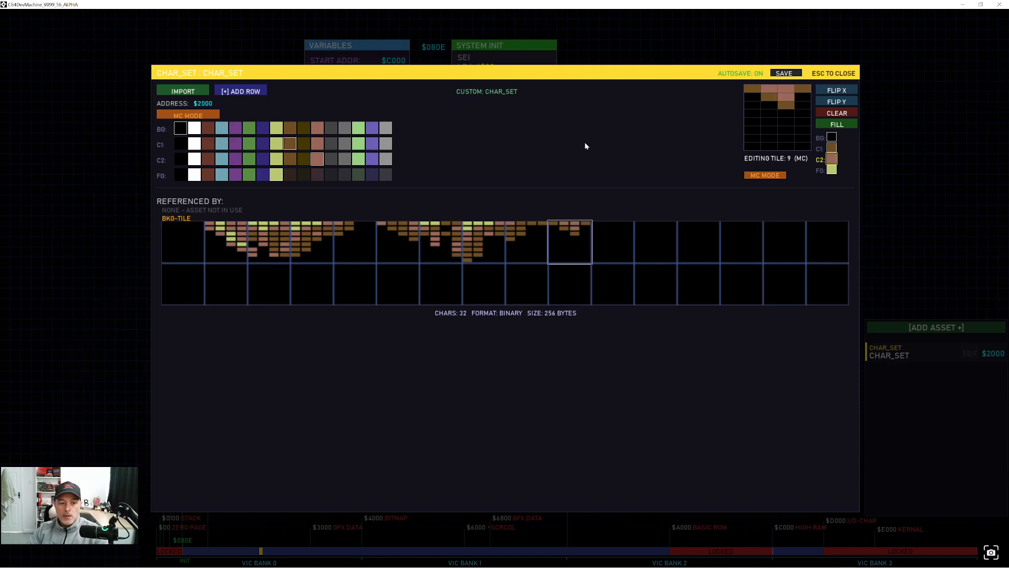
Switch the character set to HR mode
left_click(199, 117)
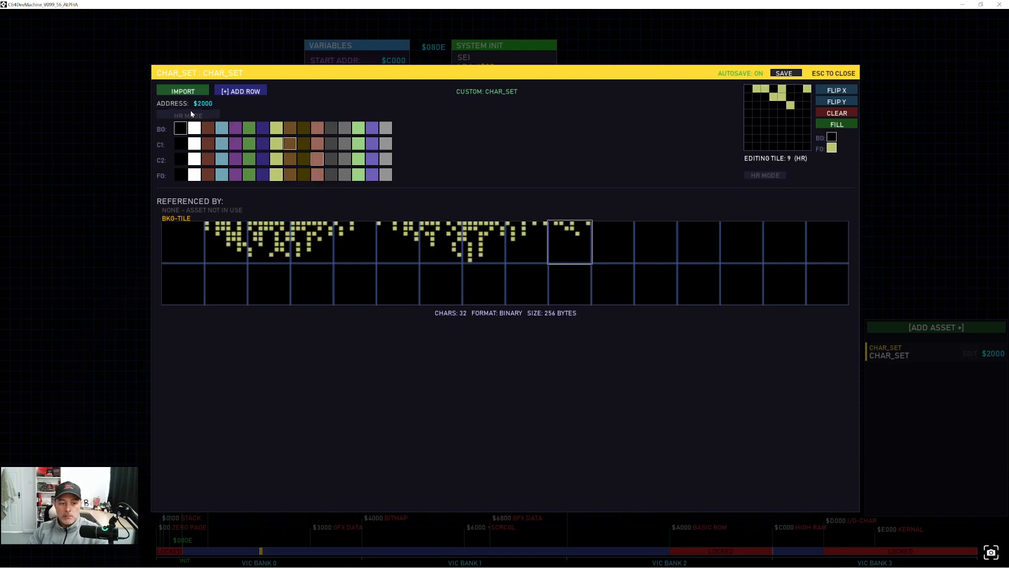
left_click(193, 117)
left_click(193, 117)
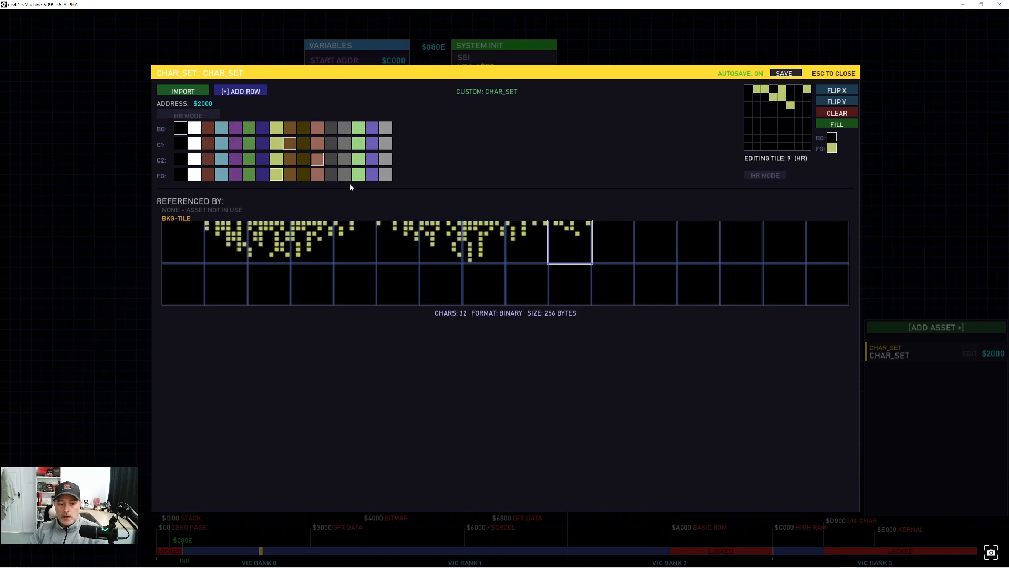
Set F0 to green and paint a hanging shape in tile 10 that tapers from a wide top row to a thin stem
left_click(623, 249)
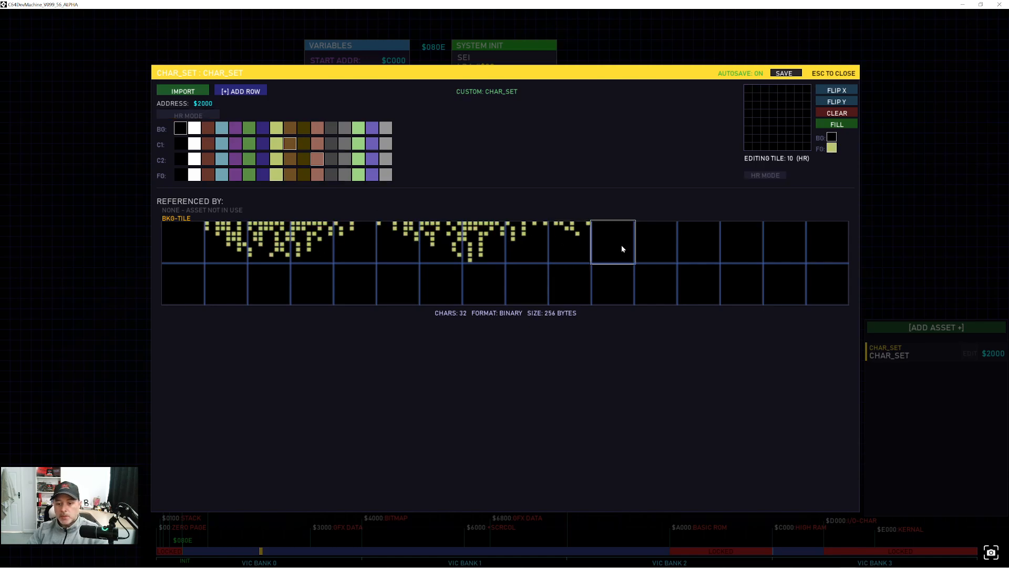
left_click(250, 176)
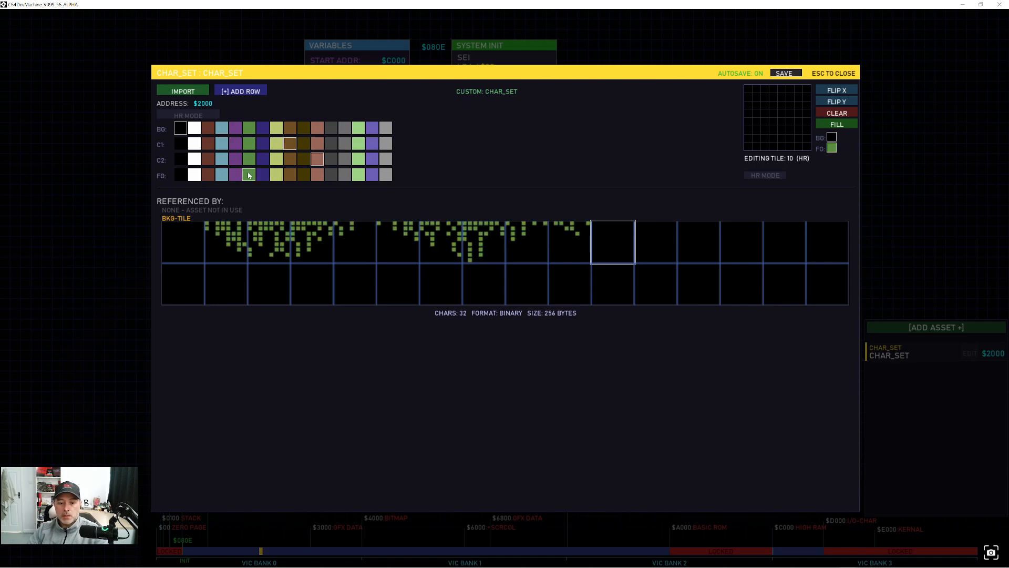
mouse_move(747, 89)
left_mouse_down()
mouse_move(782, 88)
mouse_move(765, 111)
mouse_move(757, 96)
mouse_move(775, 98)
mouse_move(774, 138)
left_mouse_up()
left_click(783, 97)
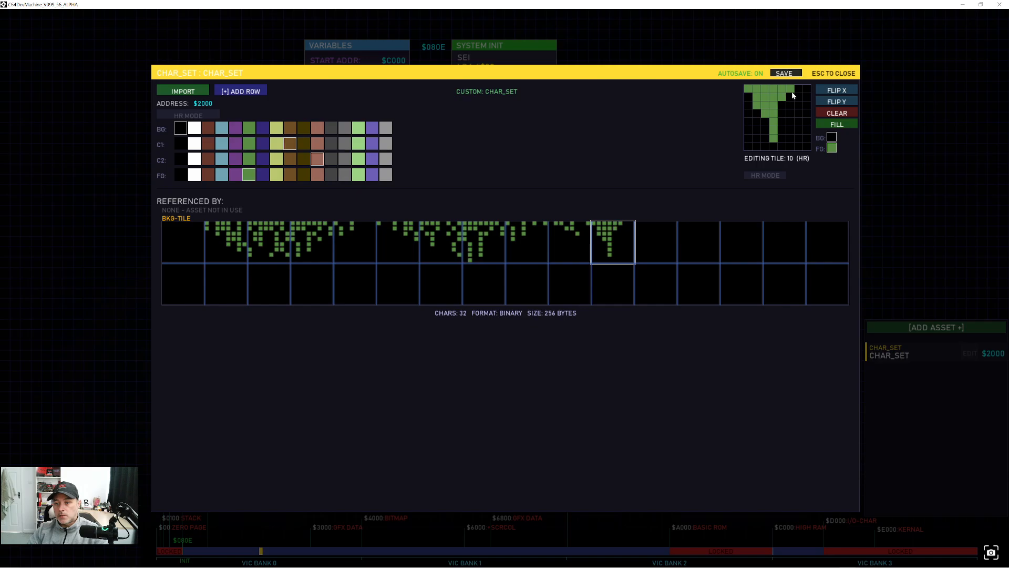
left_click(797, 90)
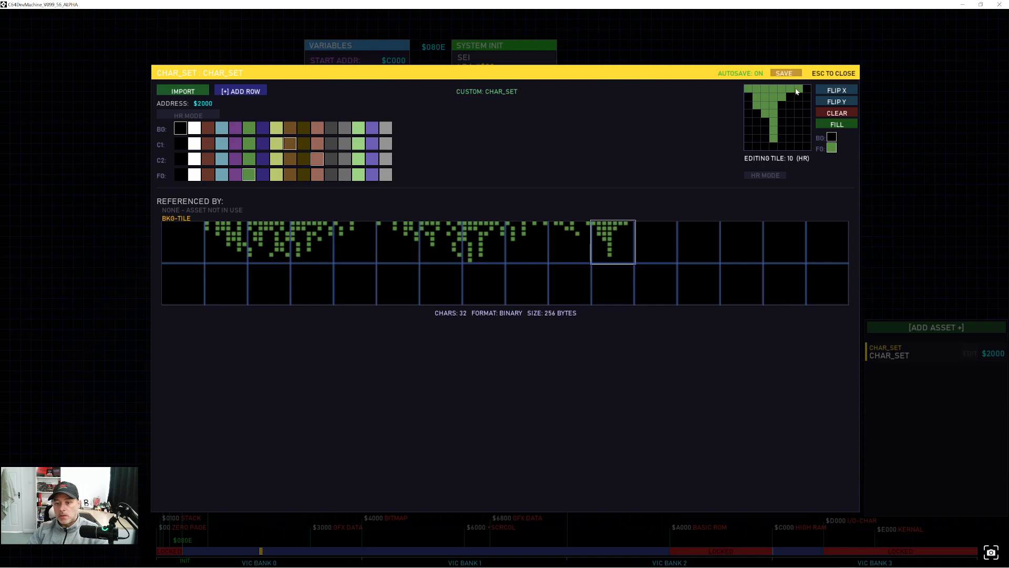
Paint a thin green hanging vine in tile 11 with a three-pixel top and single pixels beside the stem
left_click(652, 239)
left_click_drag(783, 91, 783, 131)
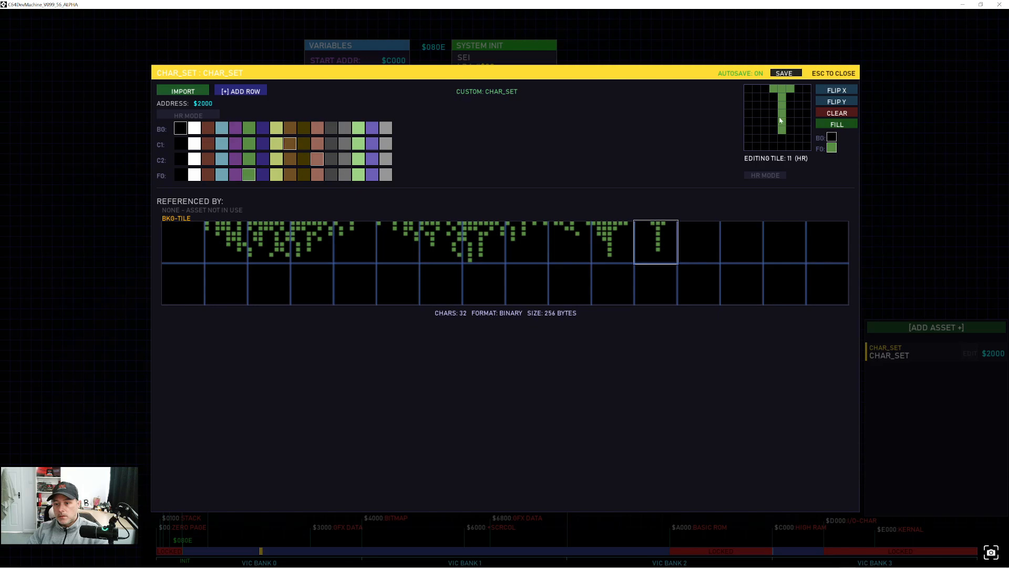
left_click(774, 105)
left_click(788, 119)
Paint a short green vine in tile 12 with a two-pixel top and two stem pixels, and switch the character set to MC mode
left_click(714, 236)
left_click_drag(774, 88, 783, 106)
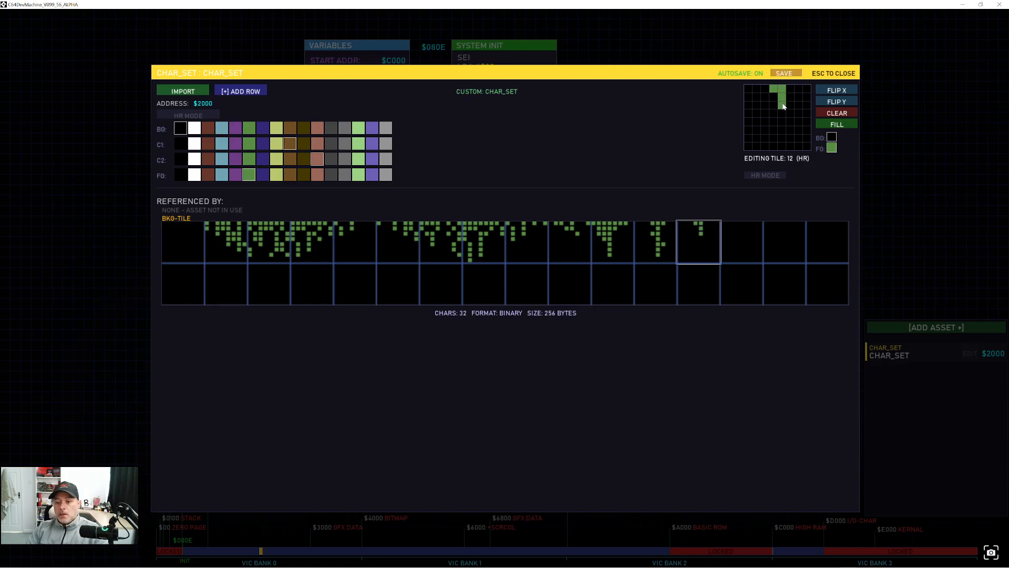
left_click(186, 116)
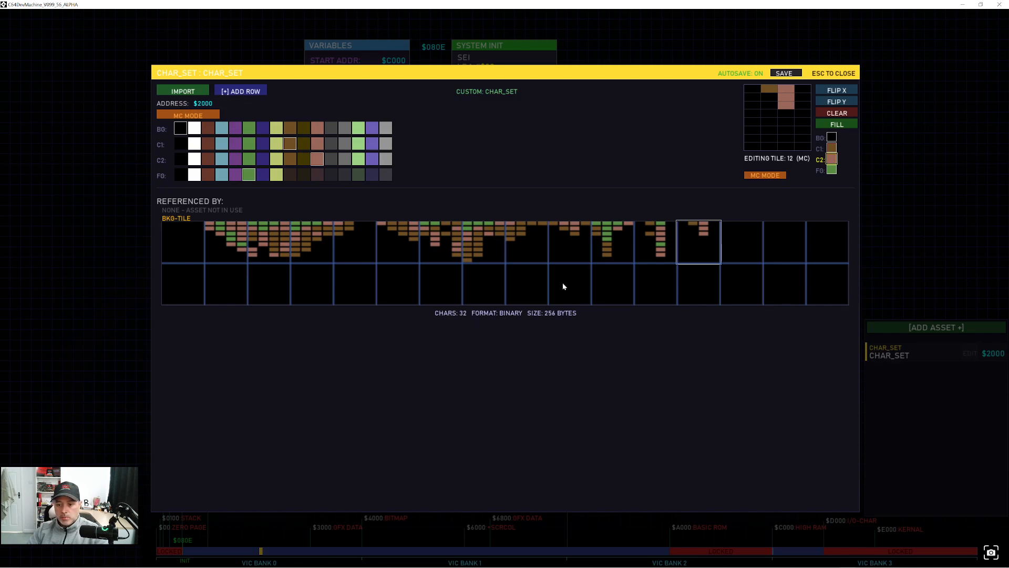
Leave the character set editor, add a MAP_DATA asset and create a 40 x 25 map in it
left_click(834, 75)
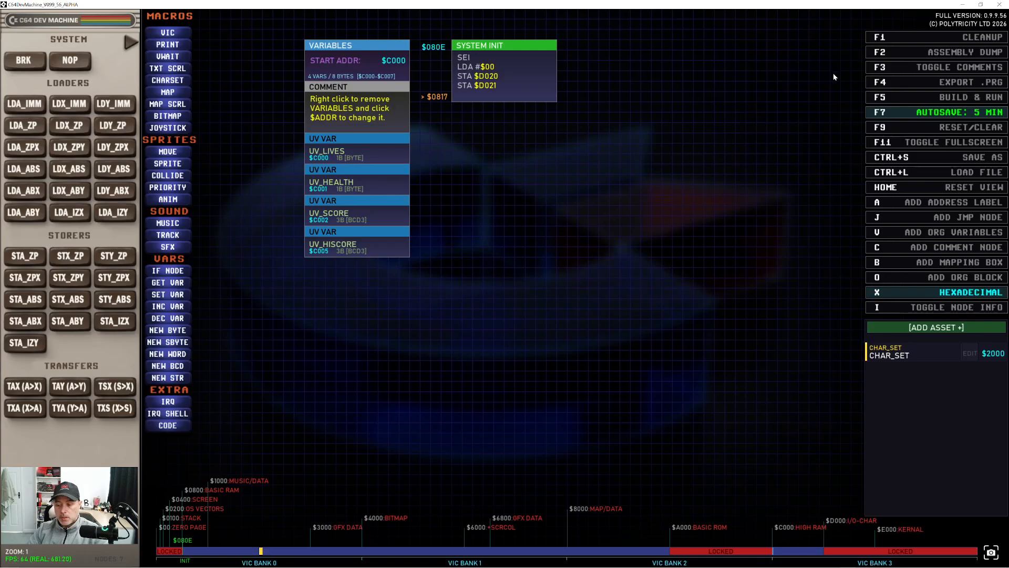
left_click(930, 328)
left_click(894, 392)
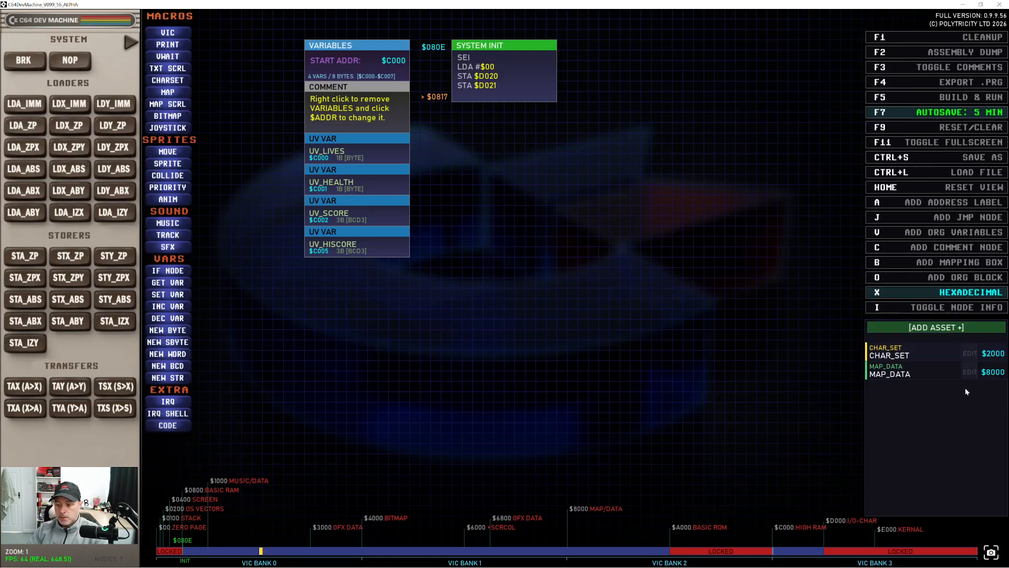
left_click(971, 372)
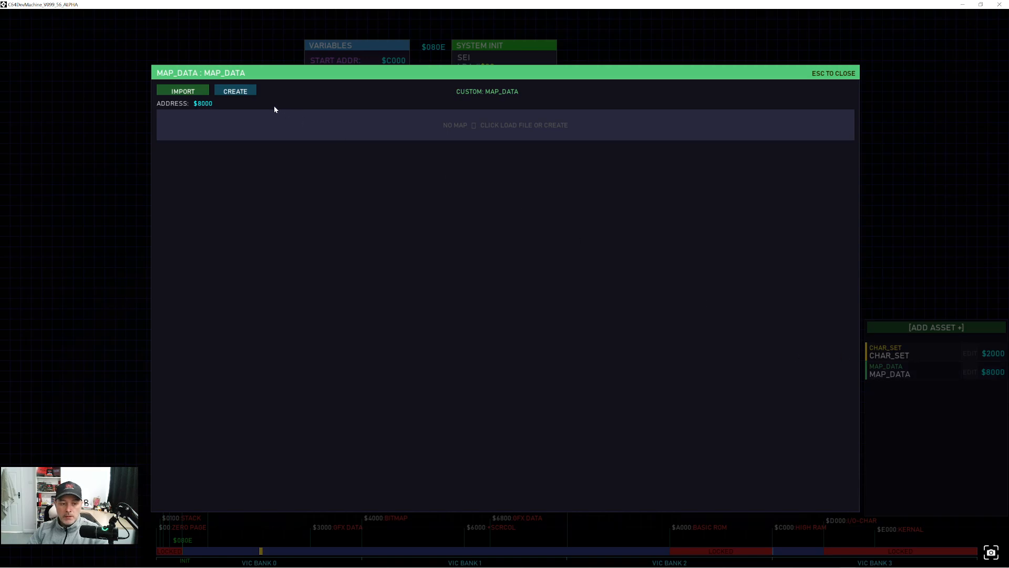
left_click(239, 93)
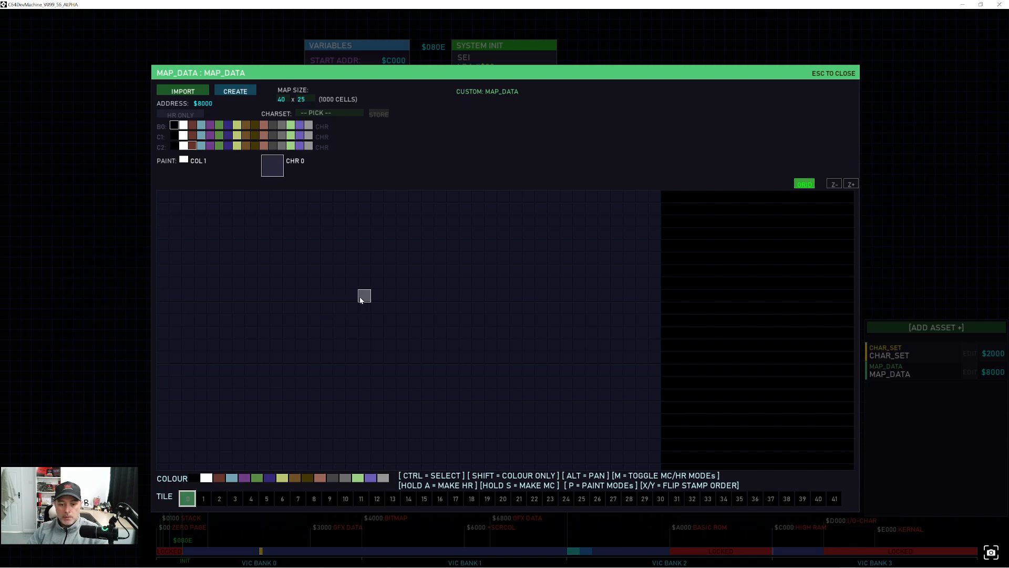
Assign CHAR_SET as the map's charset and set the map to MIXED mode with PAINT MC
scroll(359, 299, "up", 1)
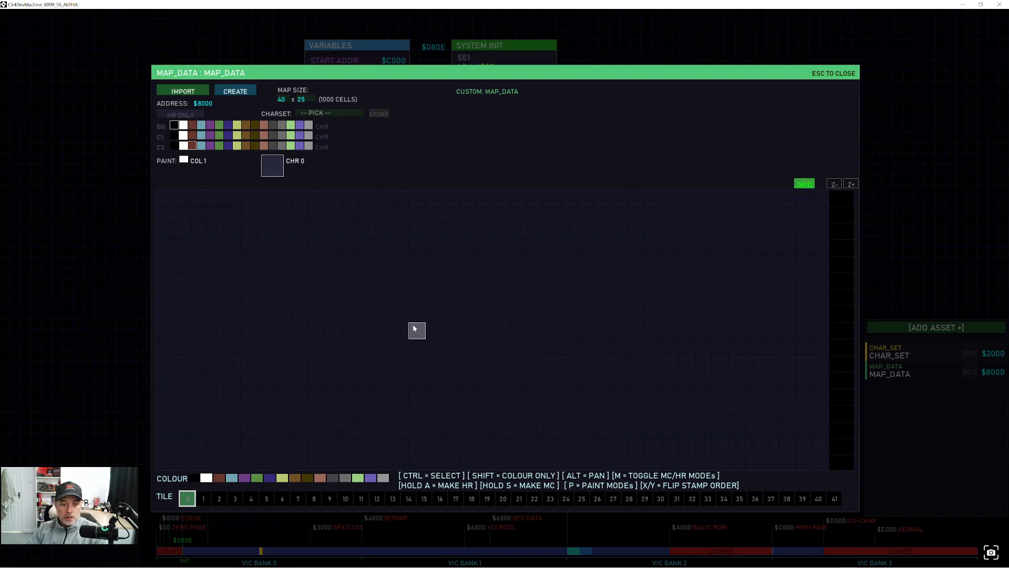
left_click(327, 113)
left_click(367, 126)
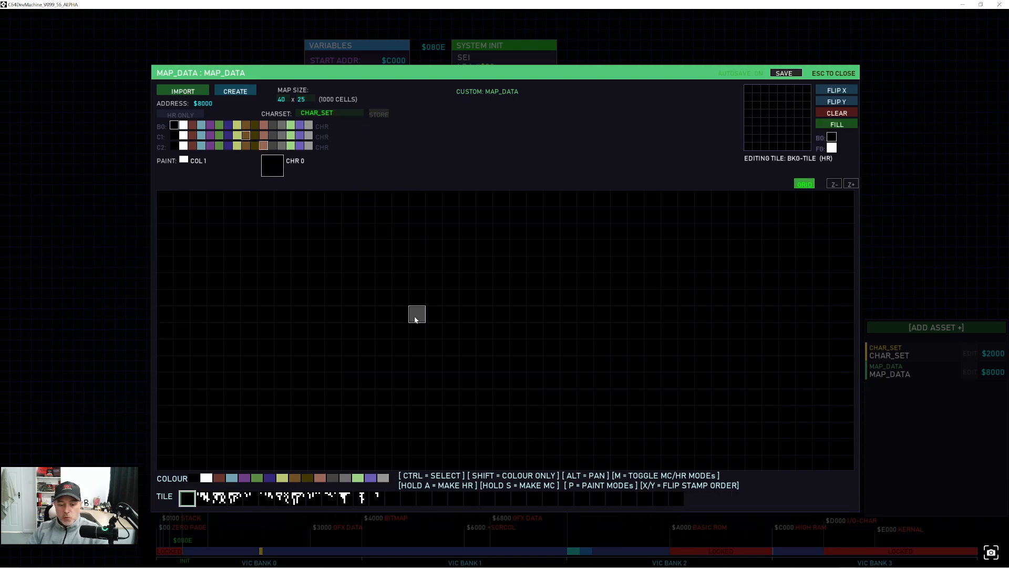
left_click(175, 115)
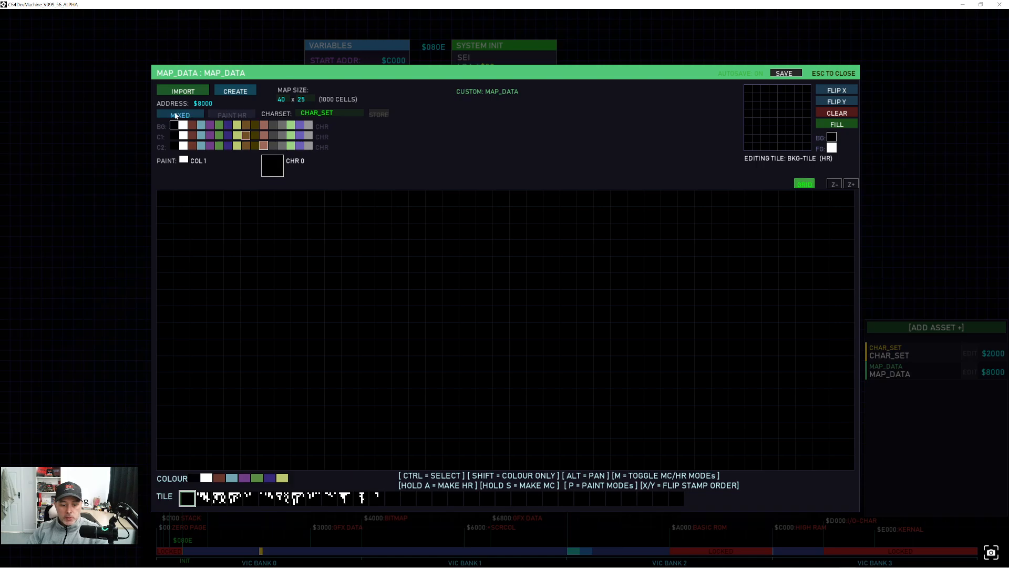
left_click(228, 114)
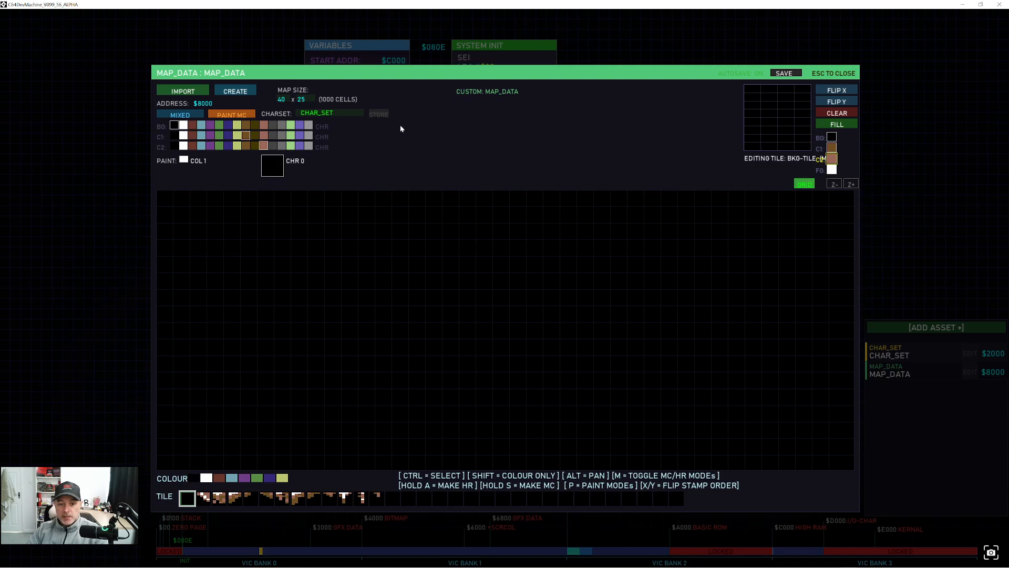
Place tiles 1, 2, 3 and 4 side by side near the middle of the map to form a rock platform
left_click(205, 498)
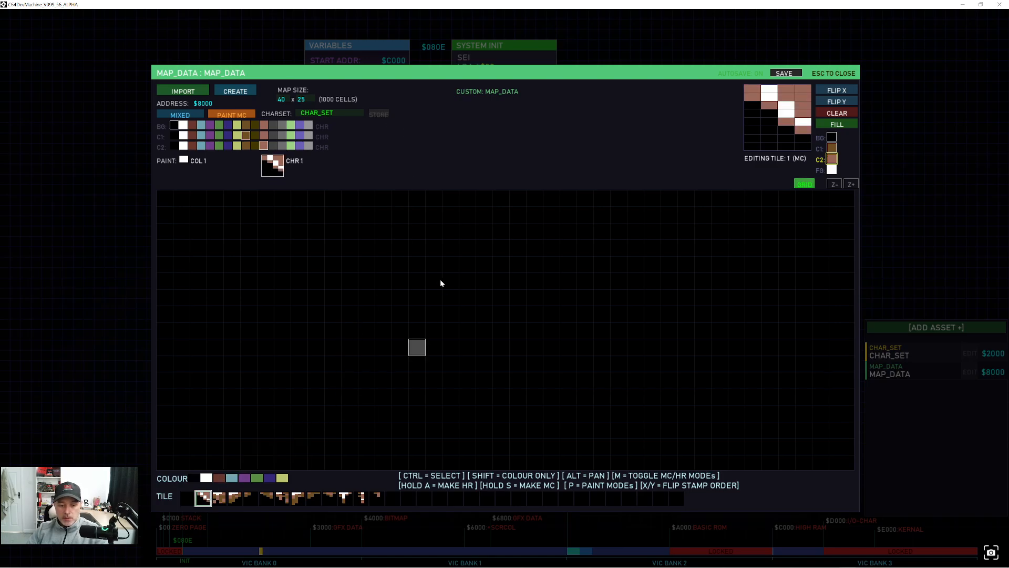
left_click(400, 281)
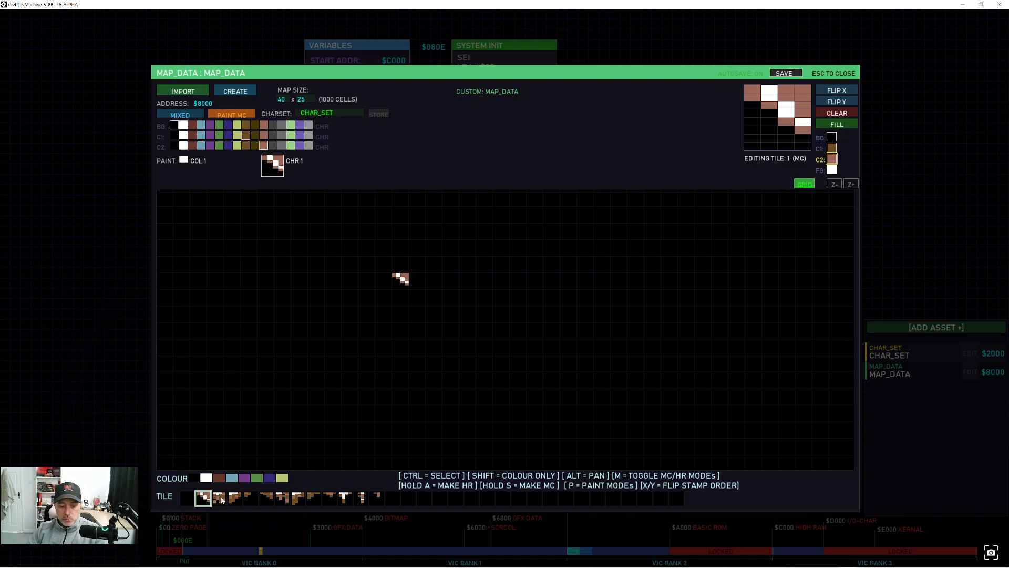
left_click(219, 498)
left_click(416, 282)
left_click(234, 498)
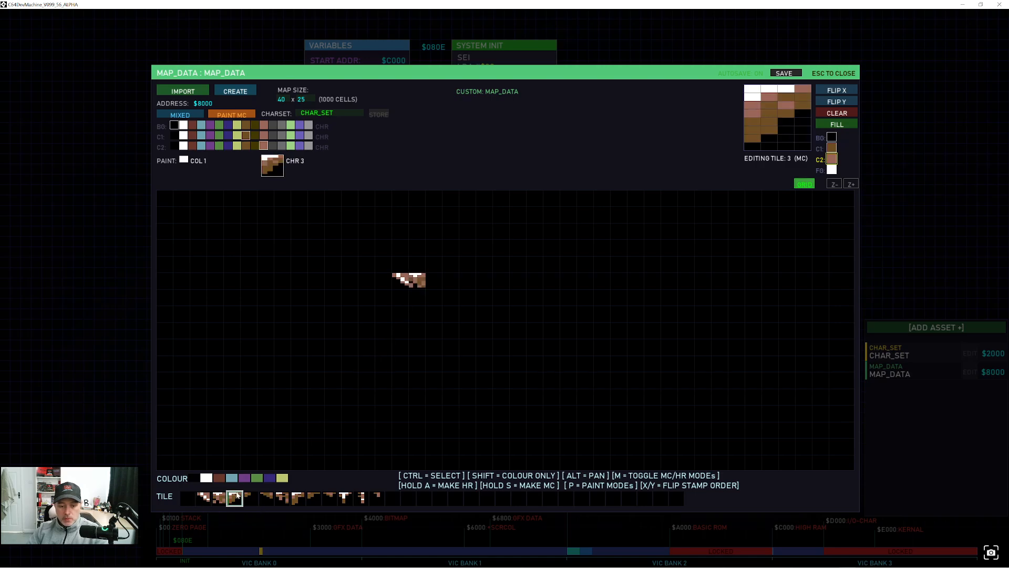
left_click(435, 280)
left_click(250, 498)
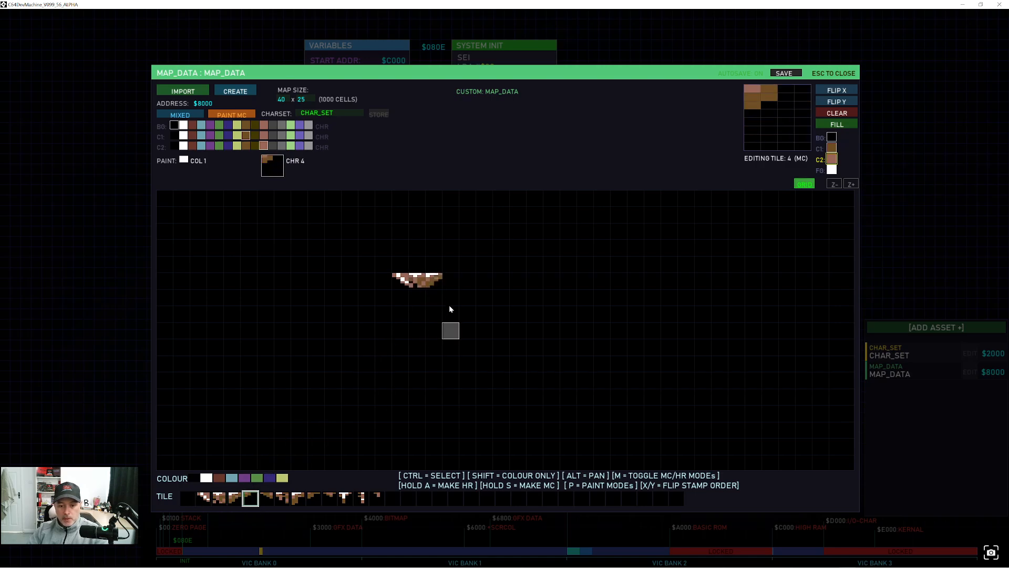
left_click(450, 281)
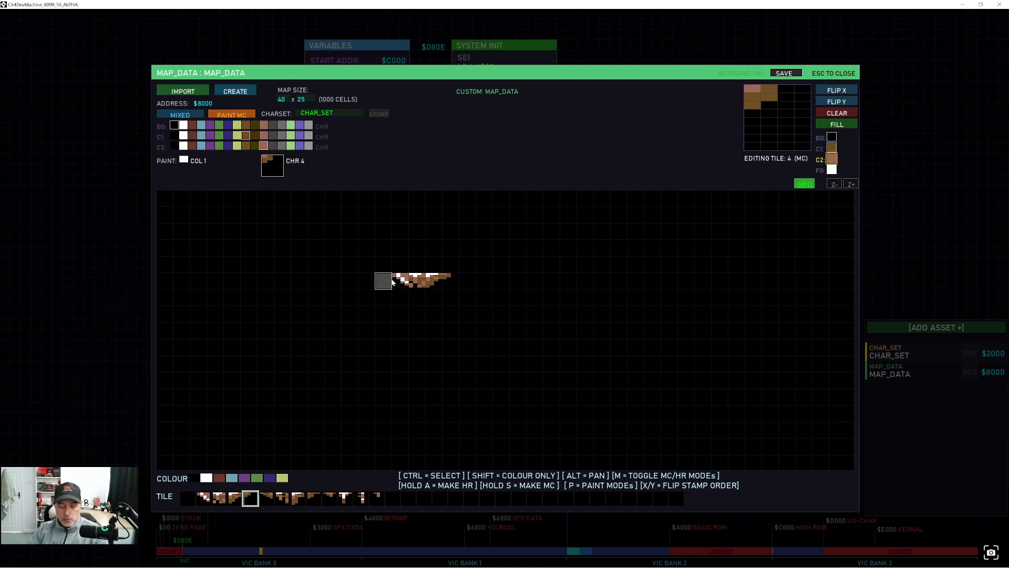
Copy the four-tile rock platform and stamp a copy to the lower right of the original
left_click_drag(401, 285, 446, 285)
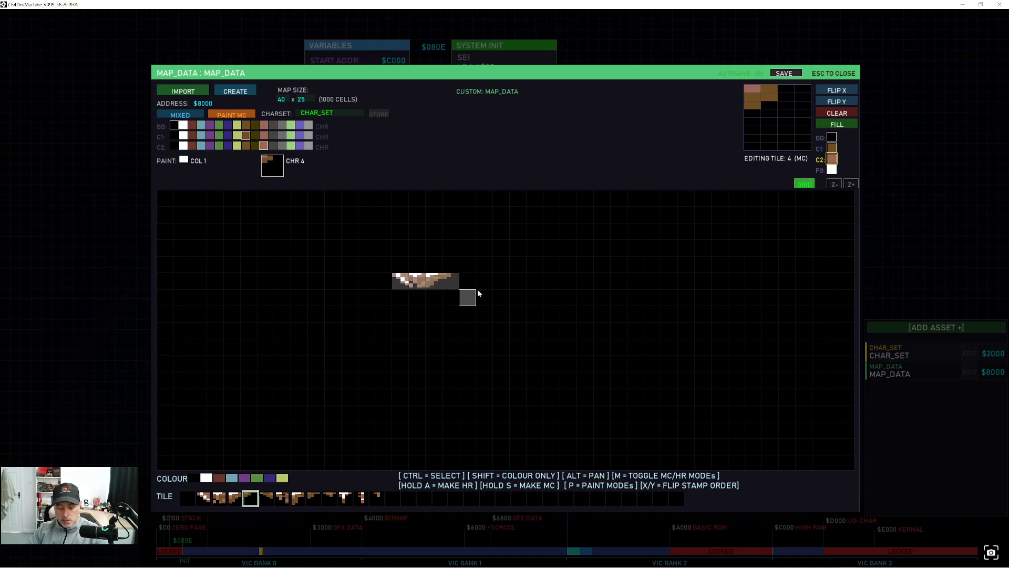
key("ctrl+c")
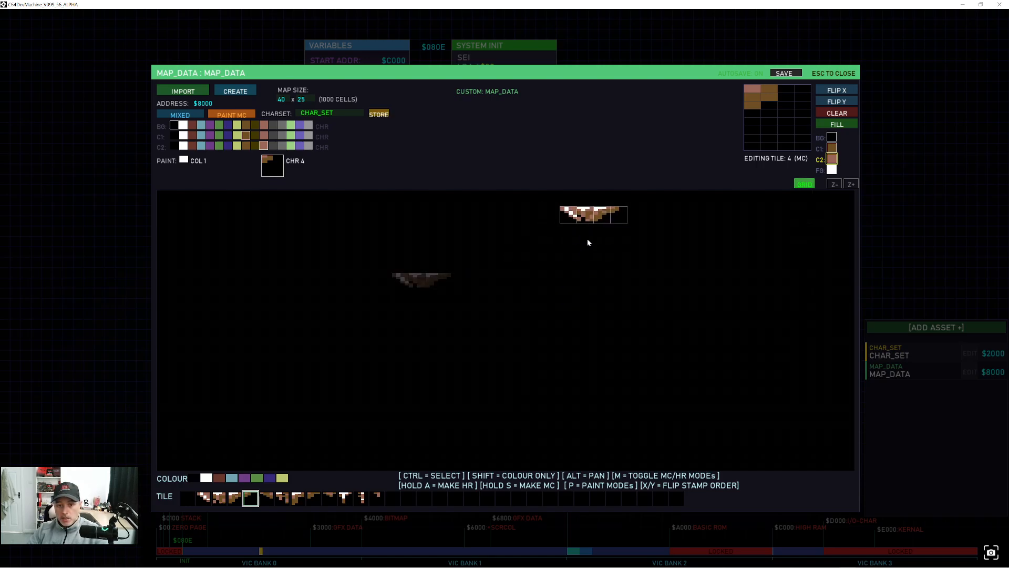
left_click(513, 313)
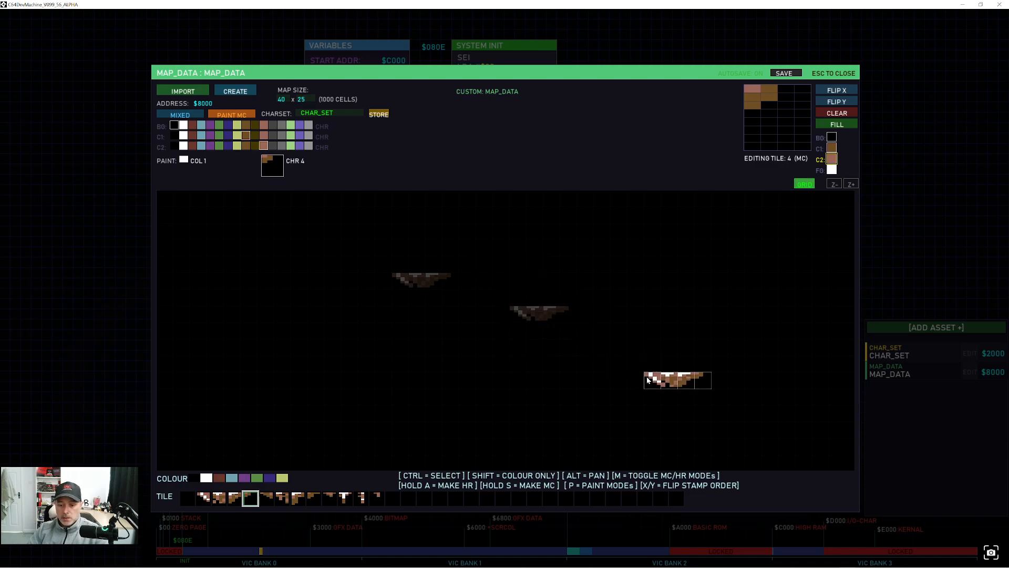
Try flipping the copied platform's stamp order horizontally and back
key("x")
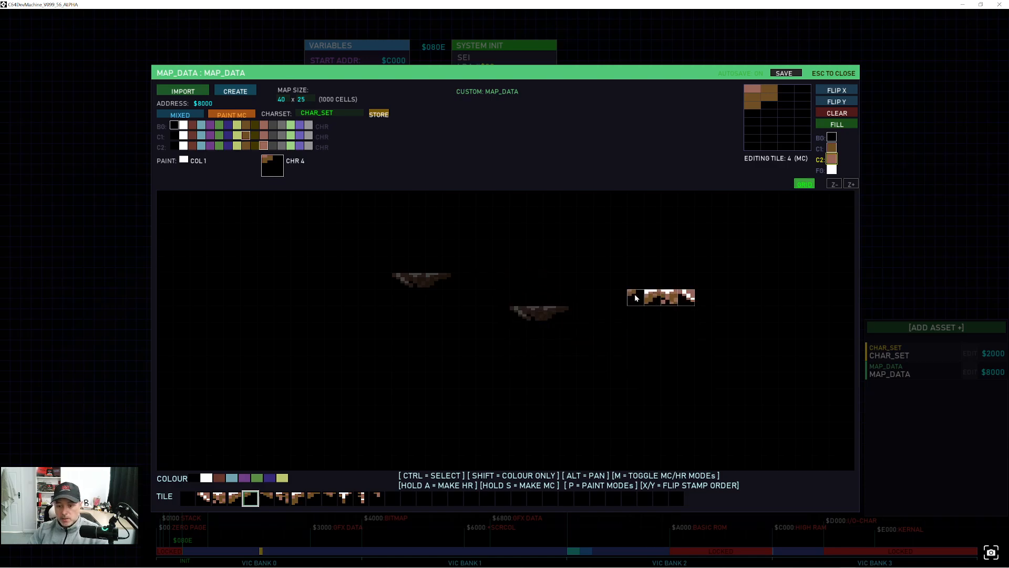
key("x")
key("x")
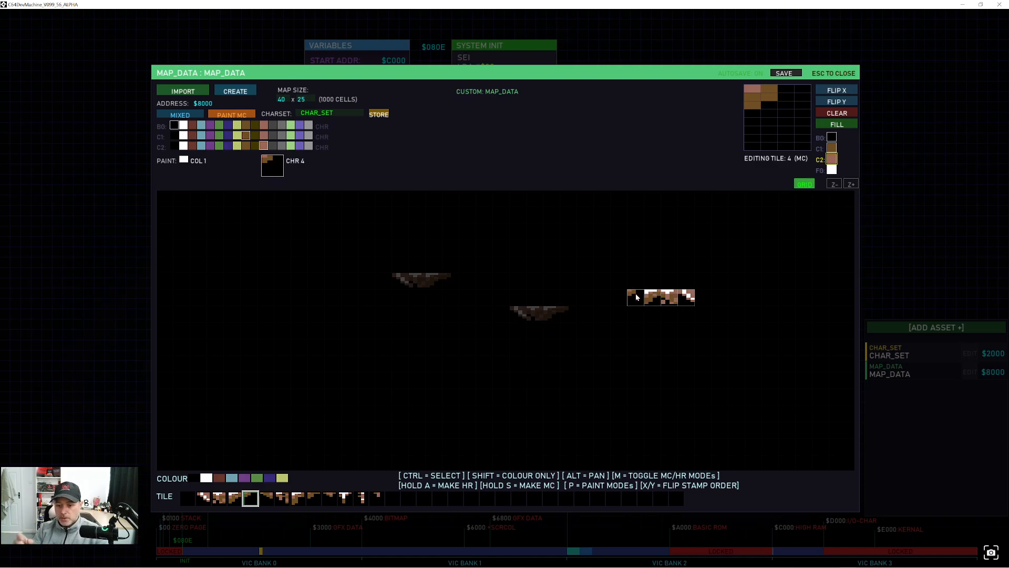
key("x")
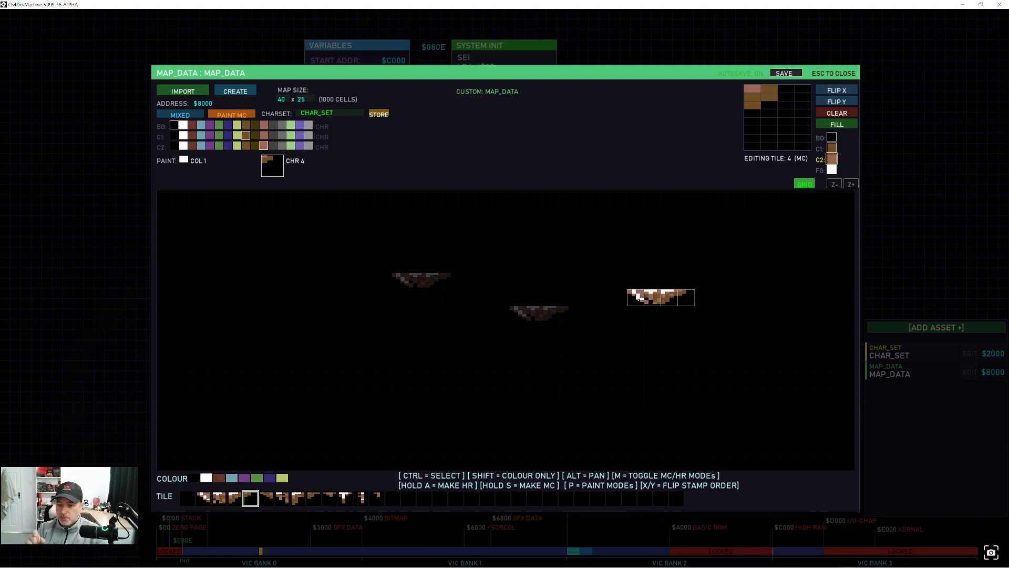
key("x")
key("x")
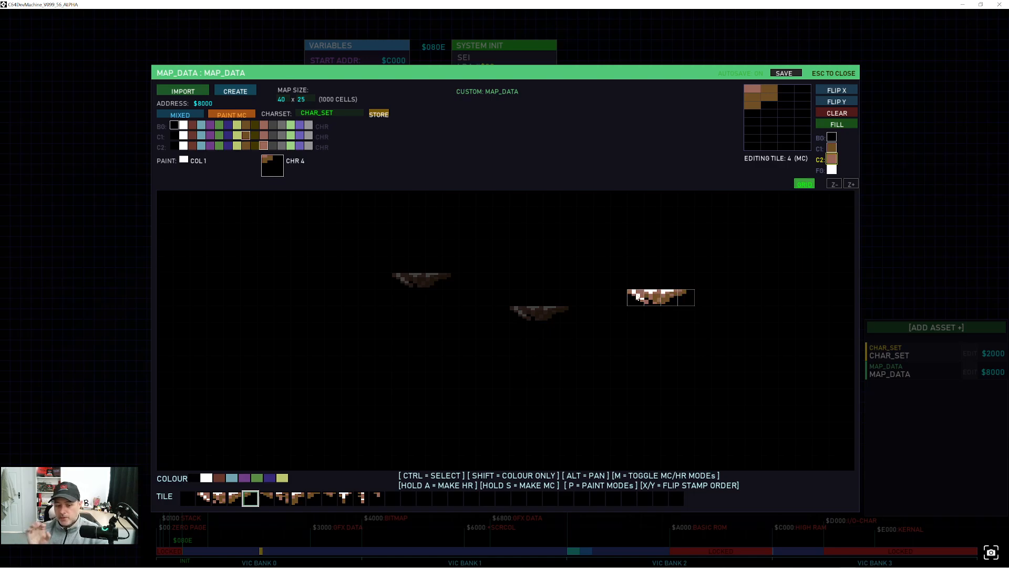
key("x")
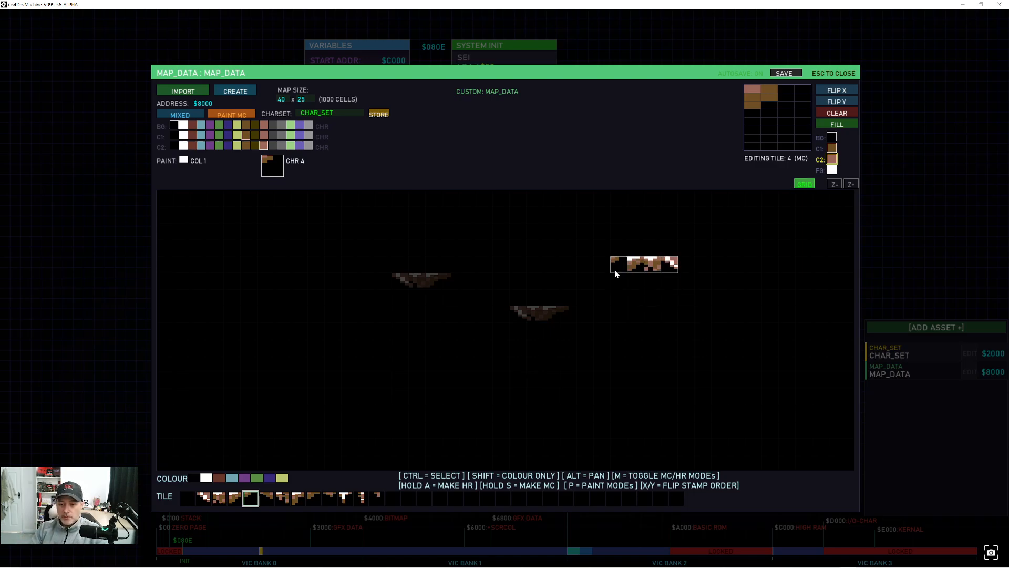
key("x")
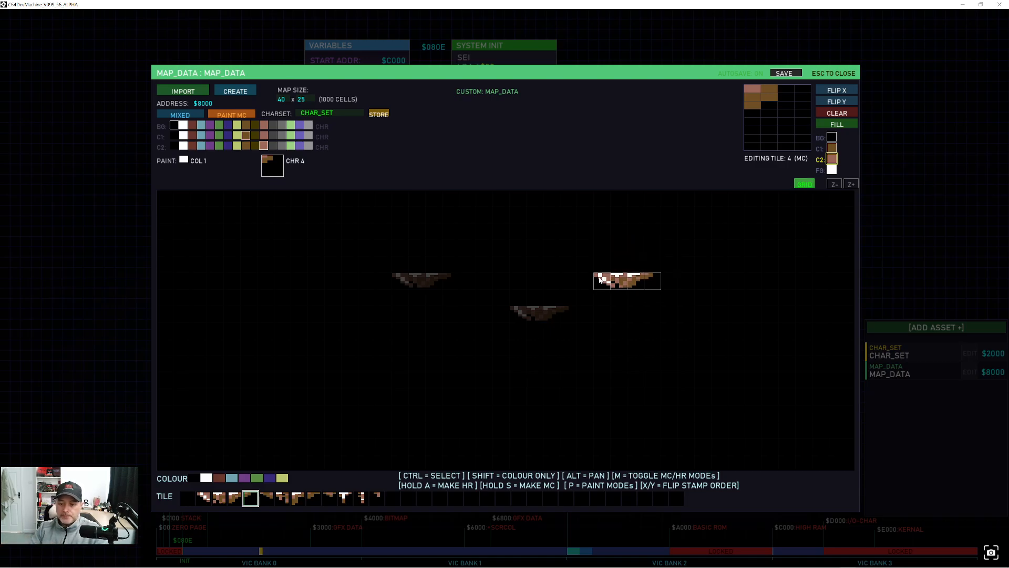
Stamp two more platform copies, at the far right and left of the group, and store the platform as a reusable stamp
left_click(596, 283)
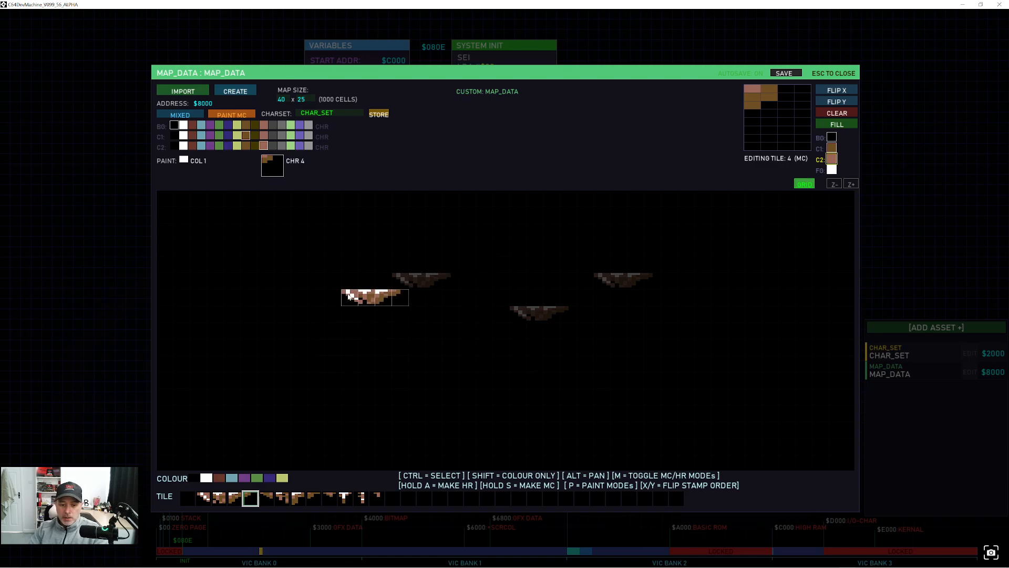
left_click(331, 298)
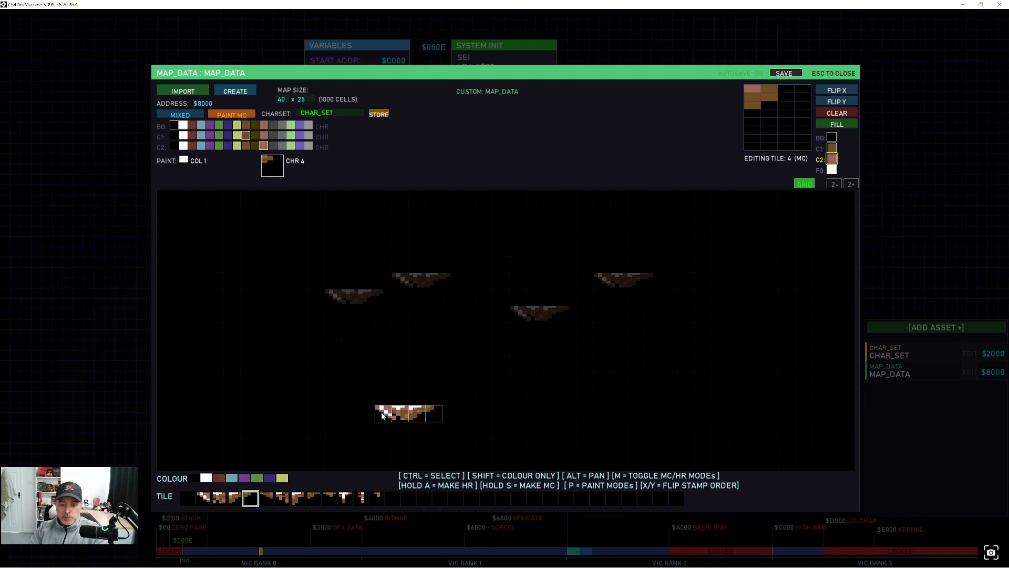
left_click(381, 114)
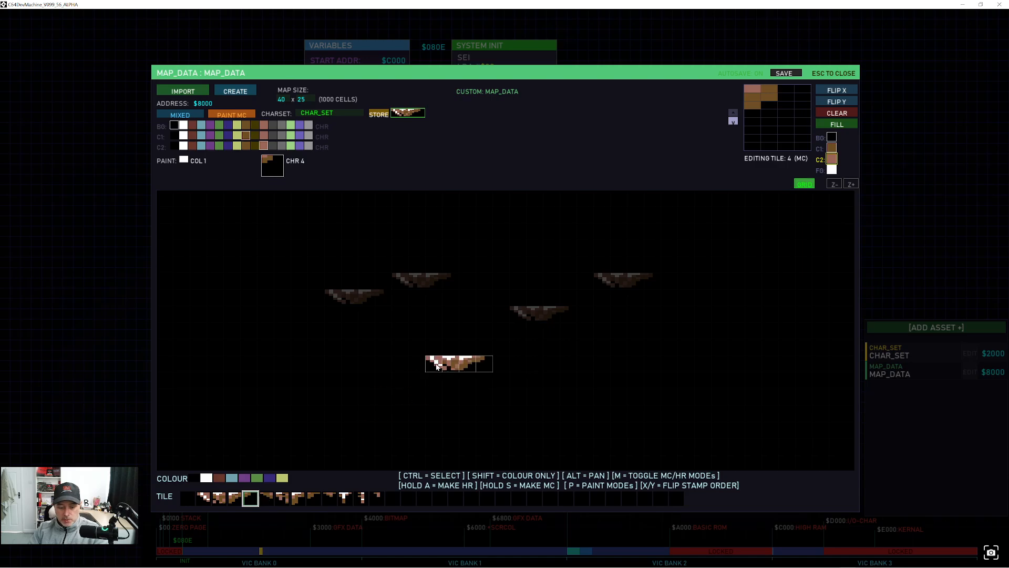
right_click(435, 365)
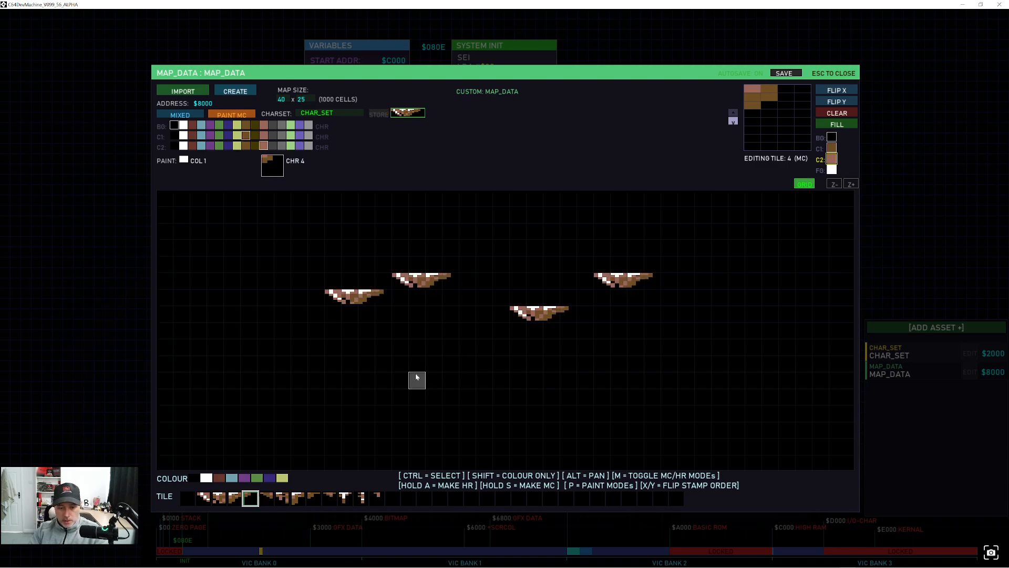
Place tiles 5, 6, 7 and 8 side by side below the stamped platforms to form a second platform shape
left_click(267, 498)
left_click(450, 376)
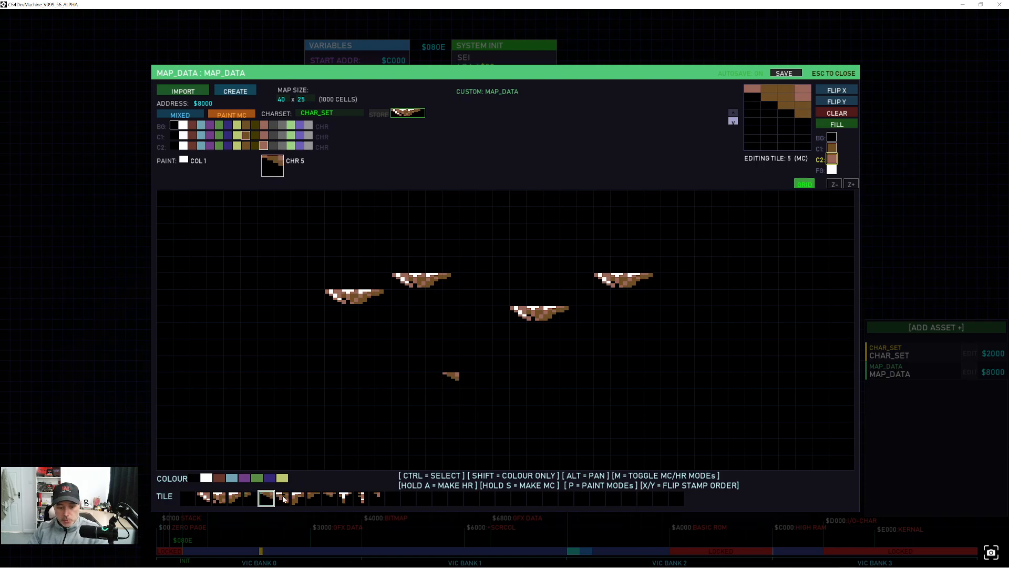
left_click(282, 498)
left_click(467, 379)
left_click(298, 498)
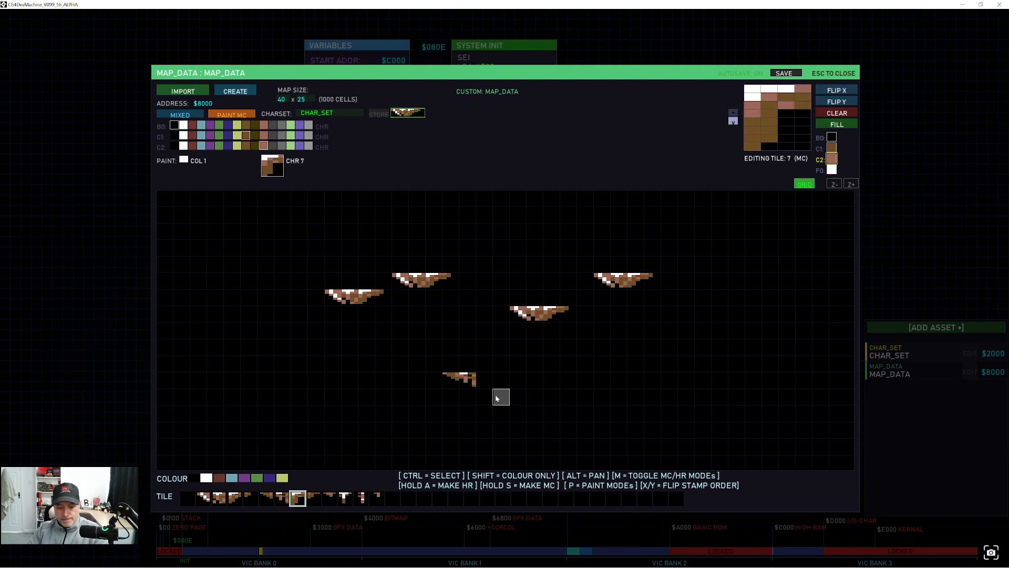
left_click(484, 380)
left_click(313, 498)
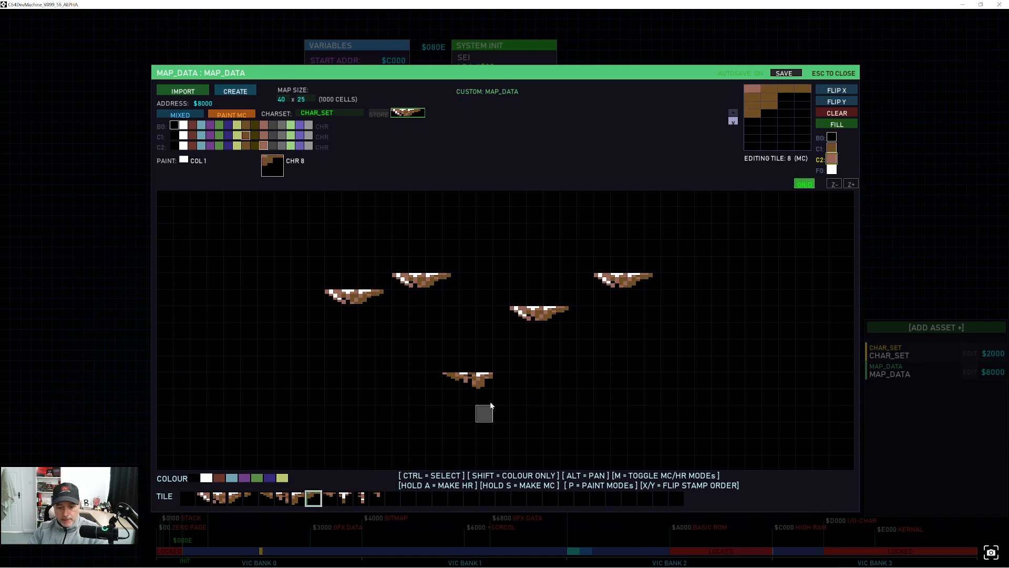
left_click(501, 380)
Place tile 9 twice as small rocks, above the left end and below the right end of the lowest platform
left_click(328, 498)
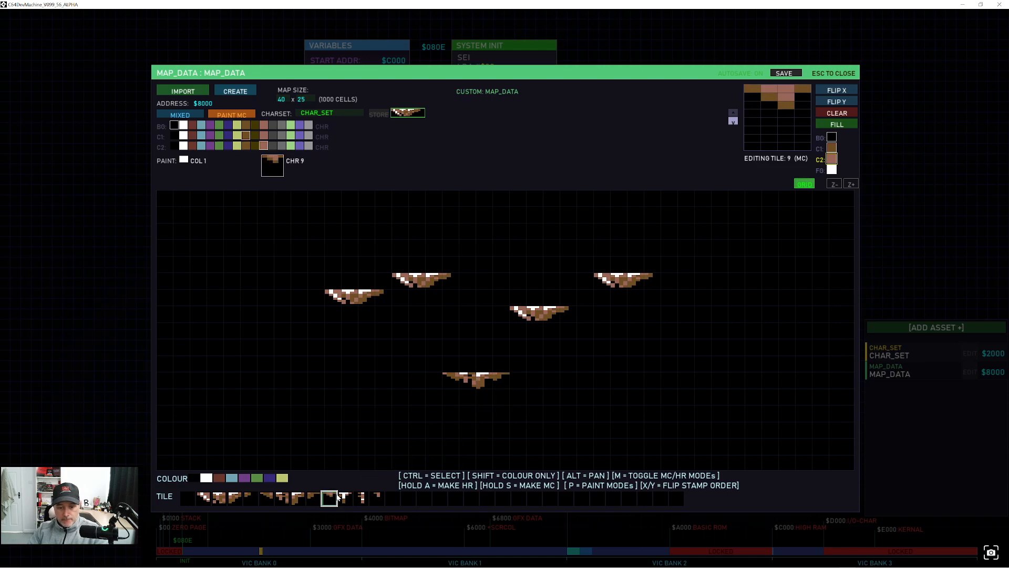
left_click(454, 366)
left_click(515, 403)
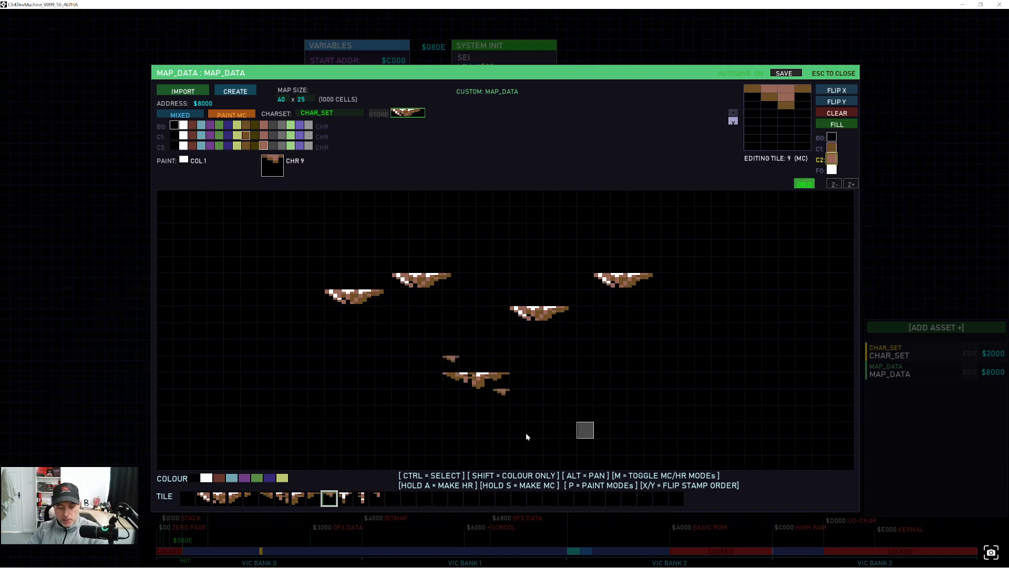
Place tile 10 in high-resolution paint mode with green (colour 5) as a vine beneath the centre of the lowest platform
left_click(345, 500)
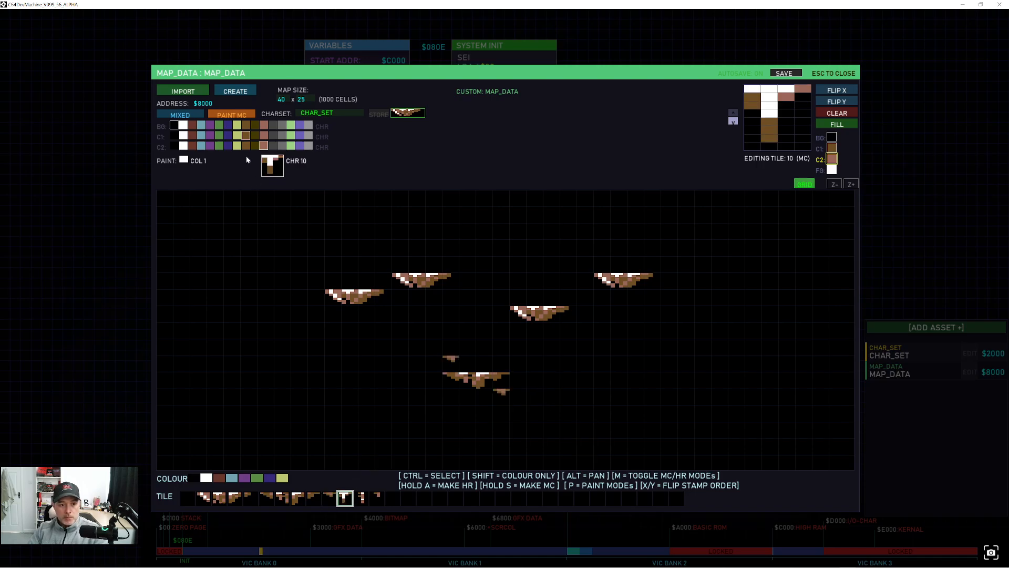
left_click(232, 116)
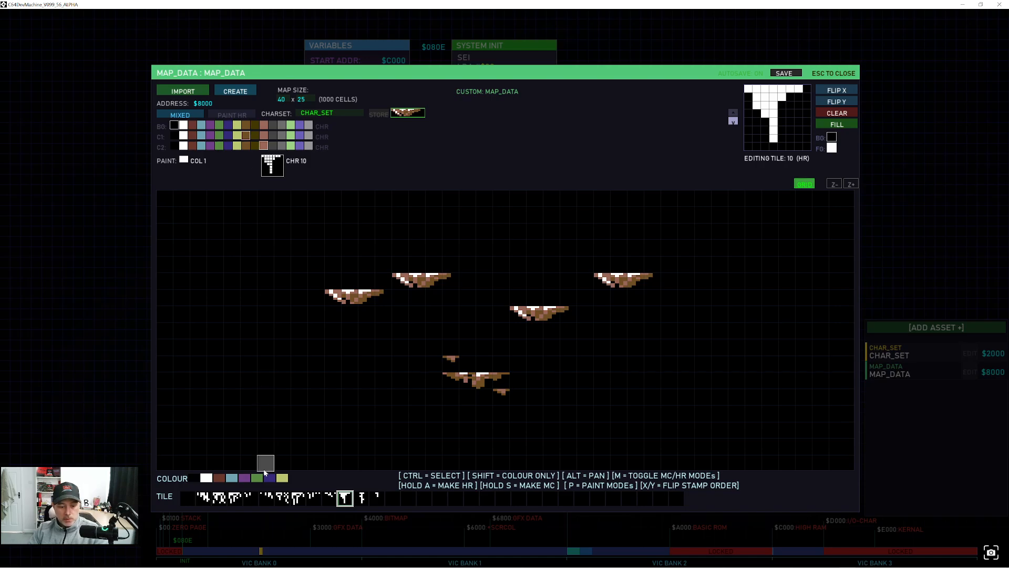
left_click(257, 477)
left_click(487, 396)
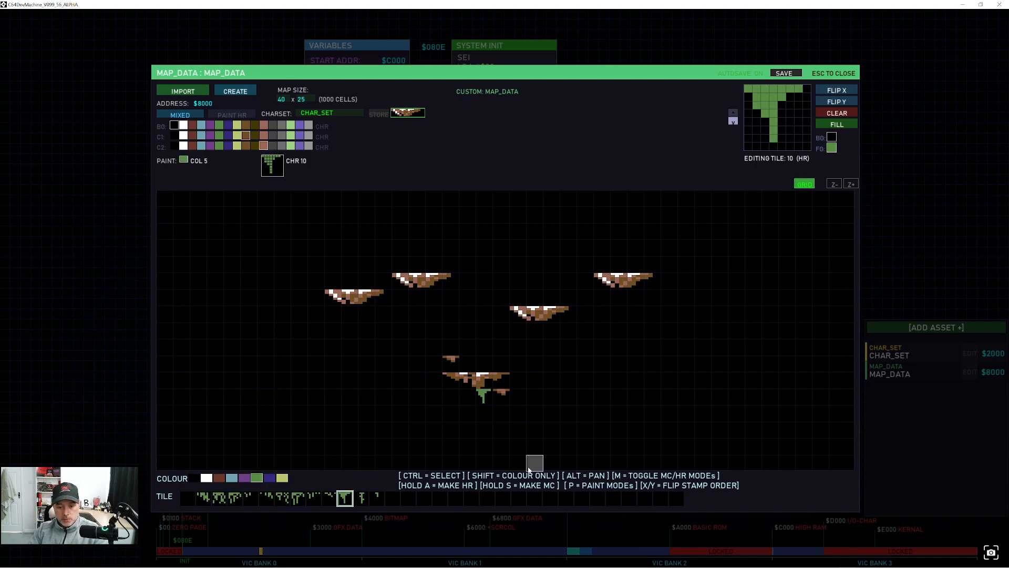
Hang tile 11 as a green vine beside the tile 10 vine, erase its stray copy, and place tile 12 off the platform's right end
left_click(362, 502)
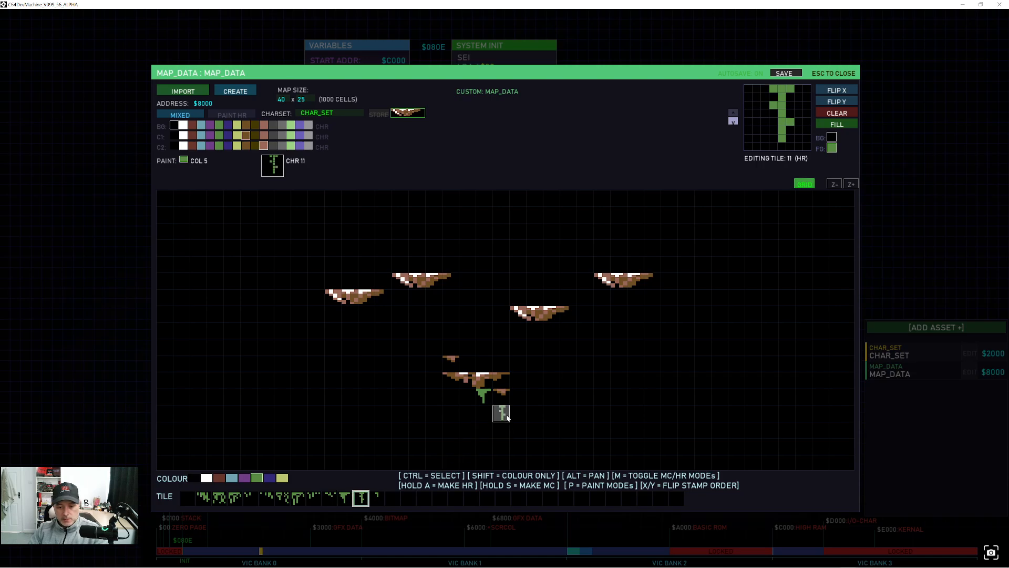
left_click(502, 412)
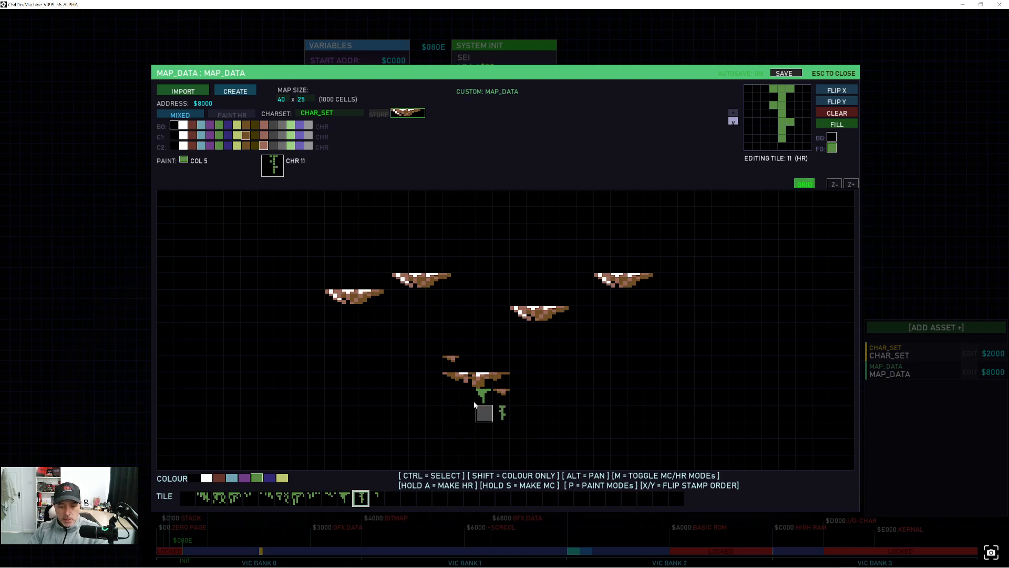
left_click(468, 395)
left_click(376, 498)
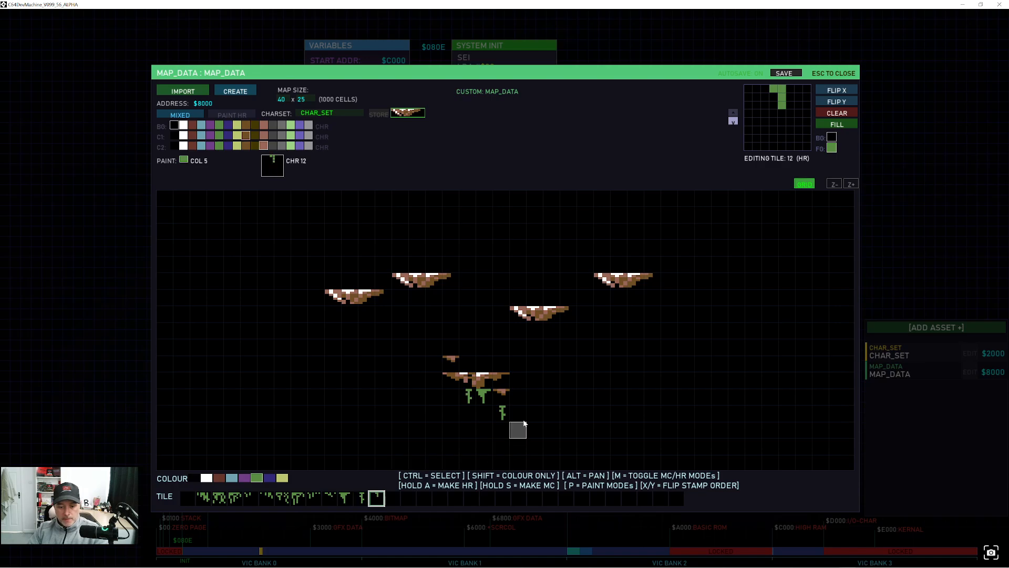
right_click(504, 415)
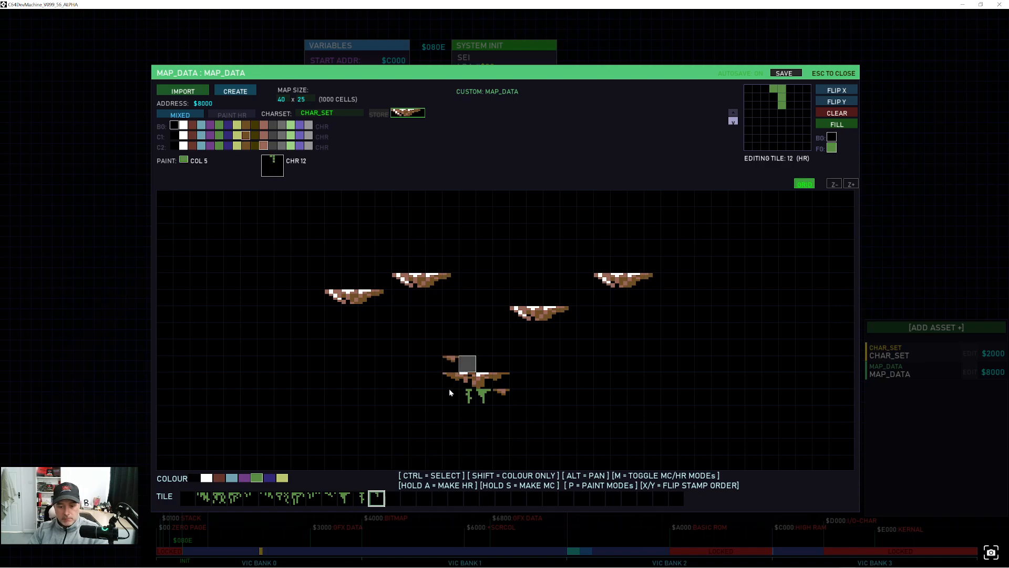
left_click(515, 378)
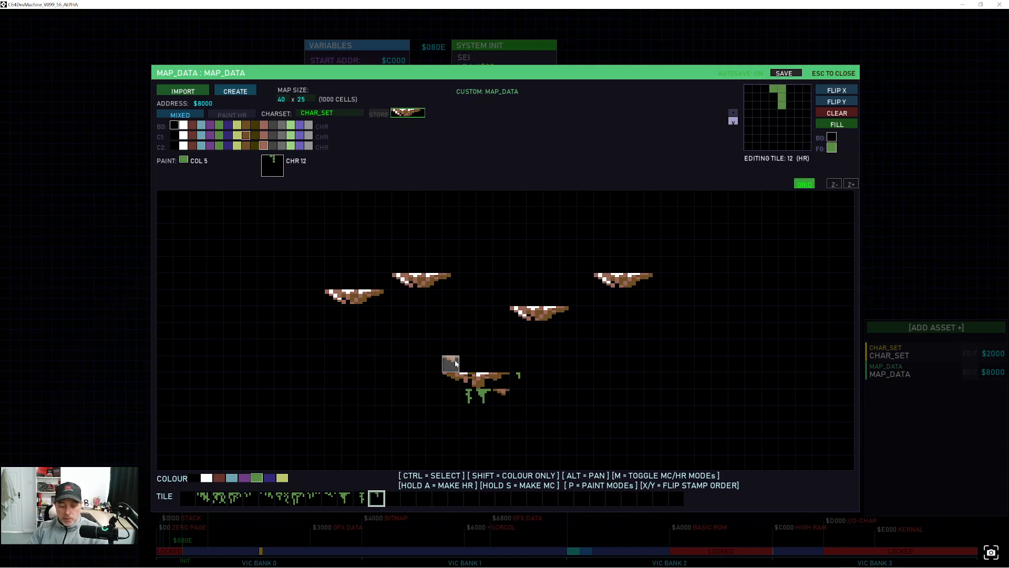
Copy all cells of the lowest platform with its rocks and vines, and store them as a second reusable stamp
mouse_move(455, 364)
left_mouse_down()
mouse_move(448, 384)
mouse_move(523, 381)
mouse_move(502, 397)
mouse_move(467, 398)
left_mouse_up()
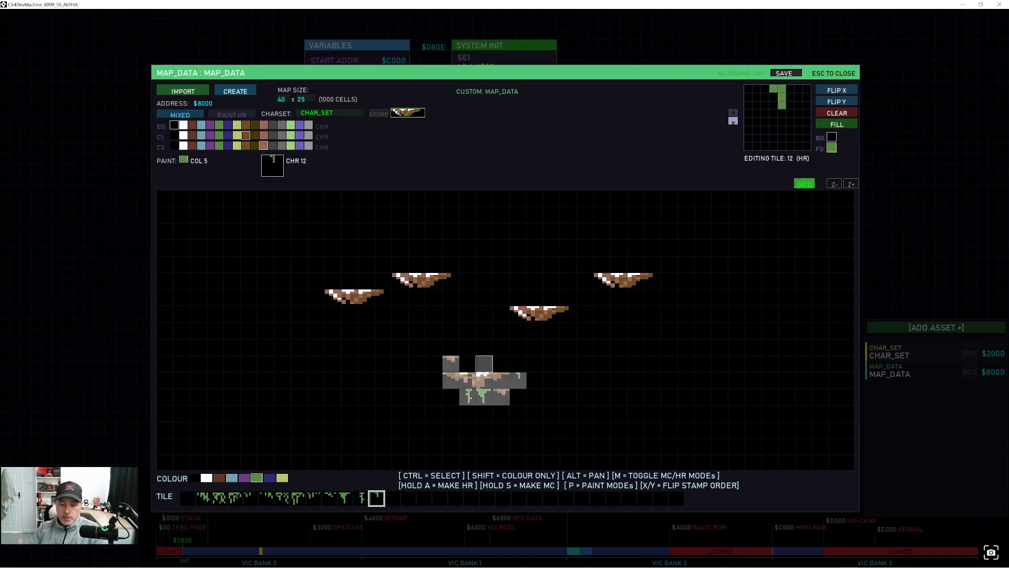
key("ctrl+c")
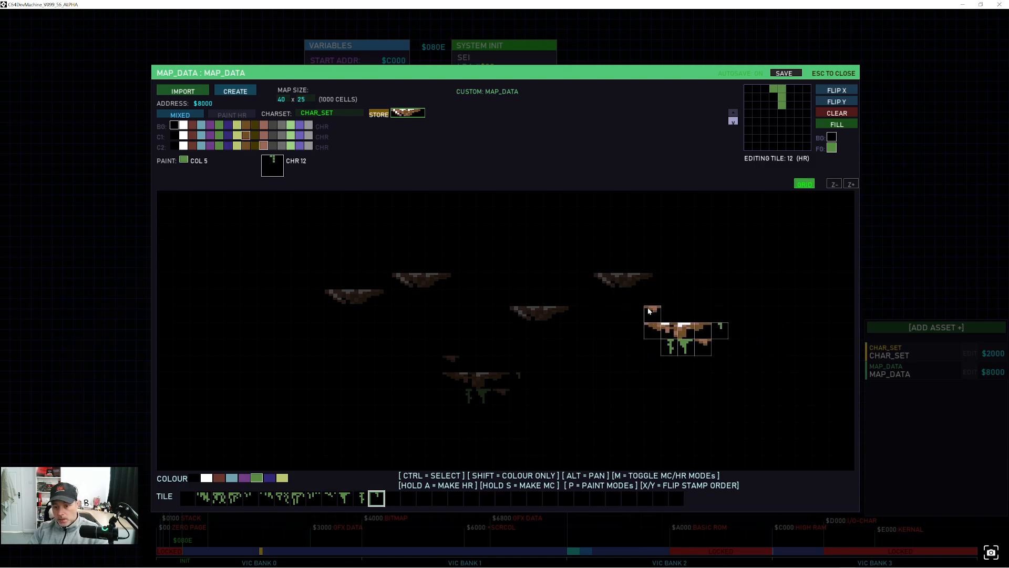
left_click(378, 114)
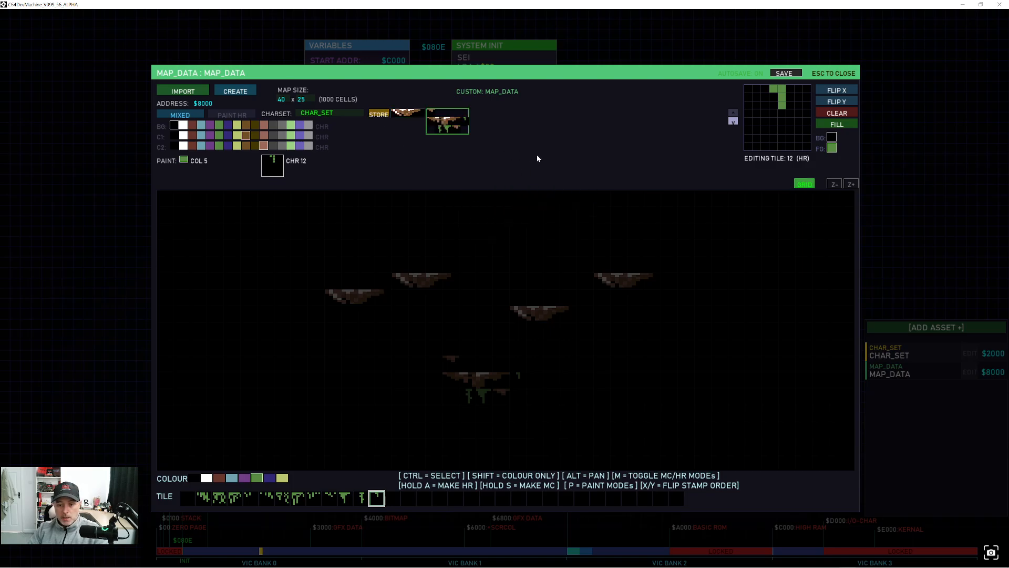
right_click(558, 239)
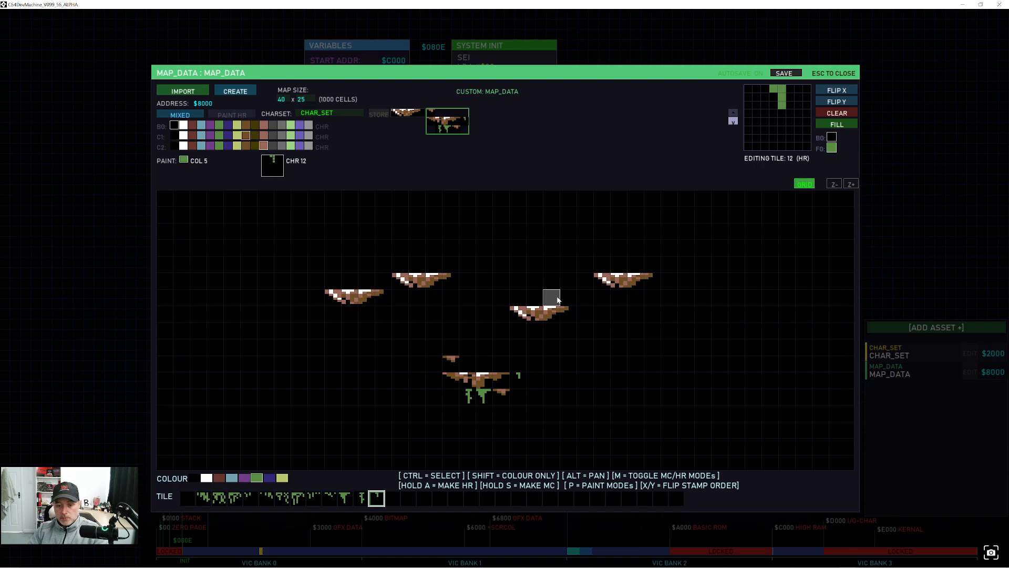
Stamp three copies of the stored plain rock platform between the two upper platforms, one of them a row higher
left_click(410, 114)
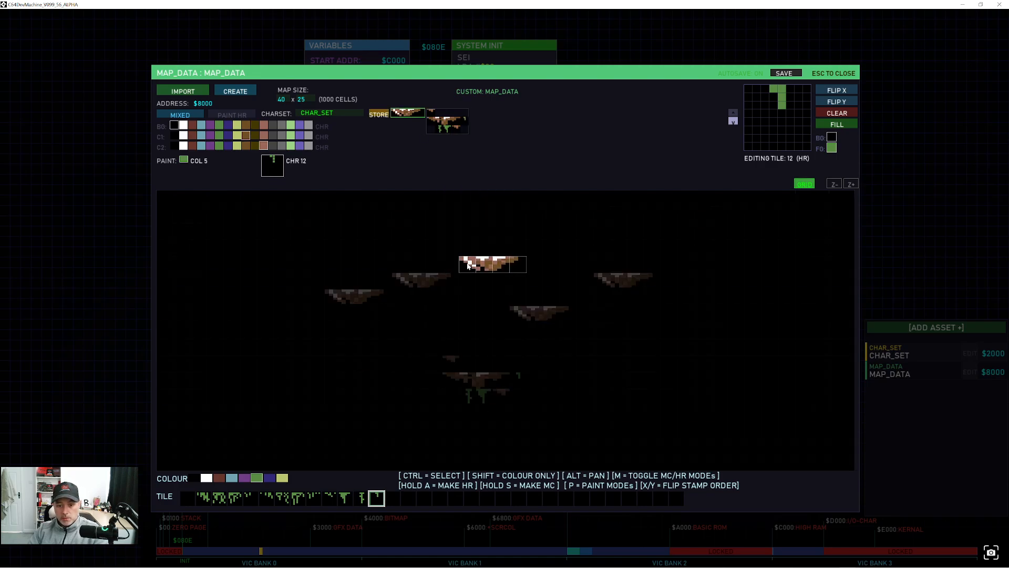
left_click(468, 265)
left_click(468, 282)
left_click(534, 283)
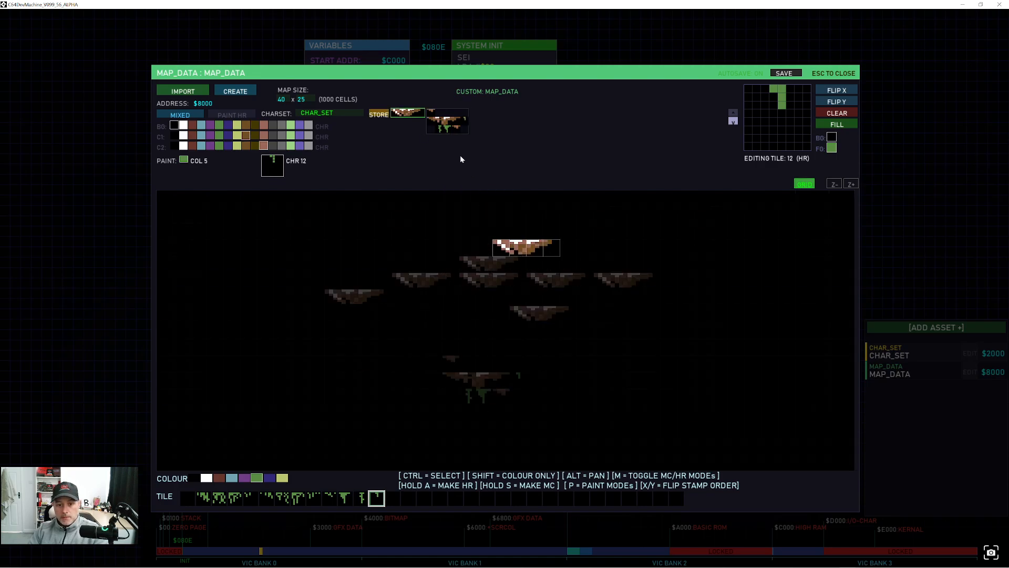
Stamp four copies of the stored vine platform: at the right, lower right, far left and bottom of the existing platforms
left_click(447, 122)
left_click(684, 317)
left_click(632, 399)
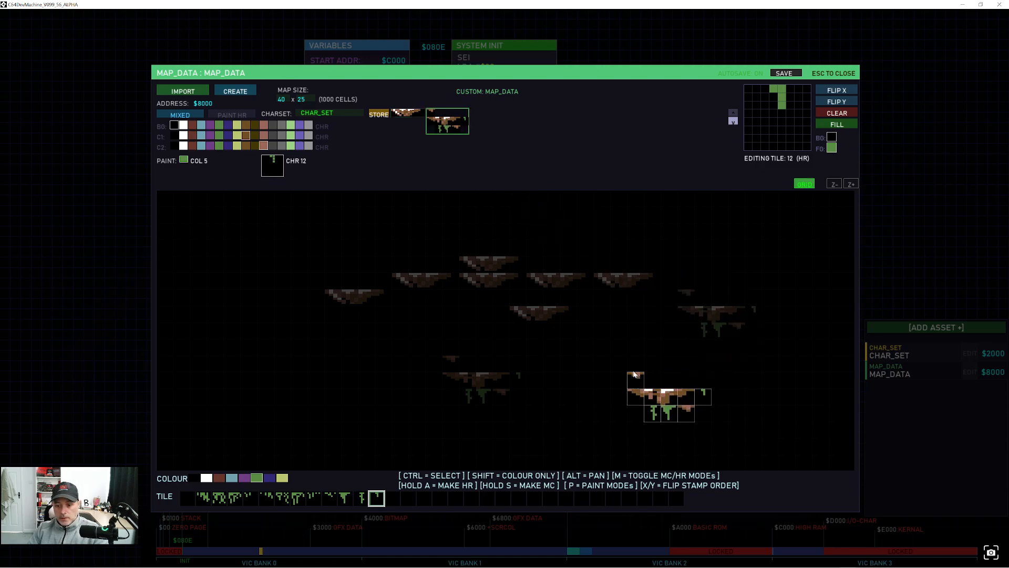
key("x")
key("x")
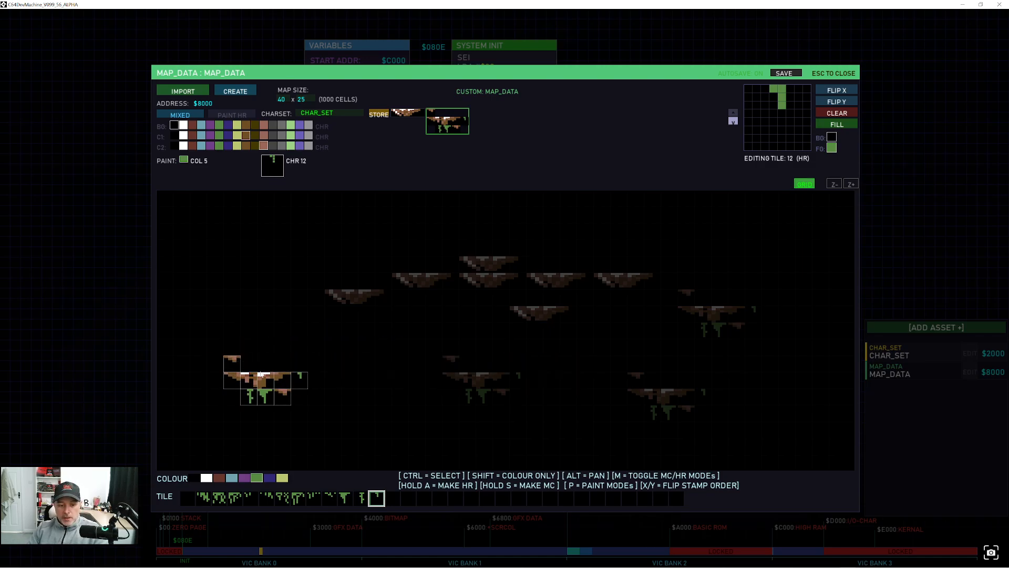
scroll(368, 405, "down", 2)
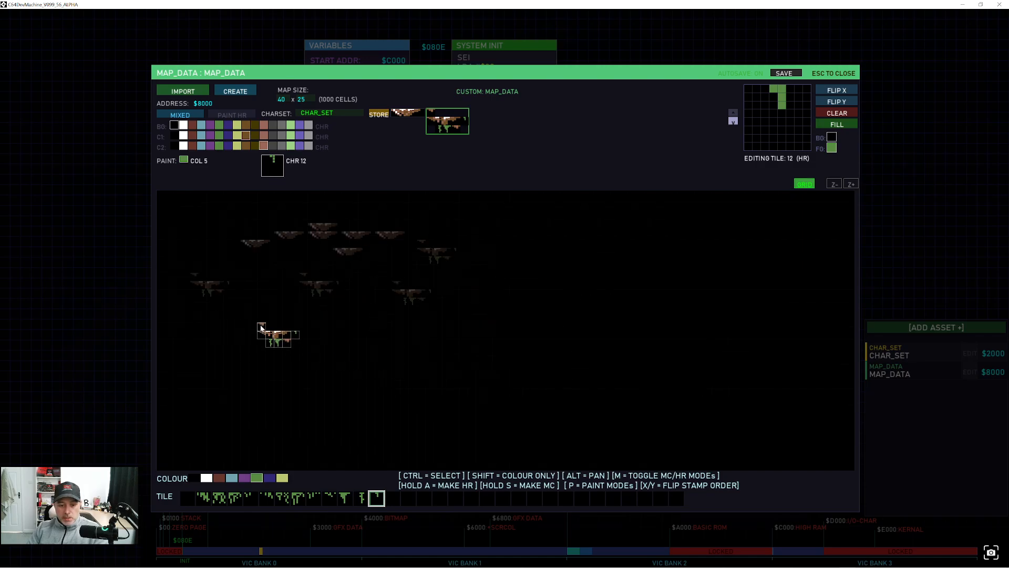
left_click(261, 327)
right_click(375, 327)
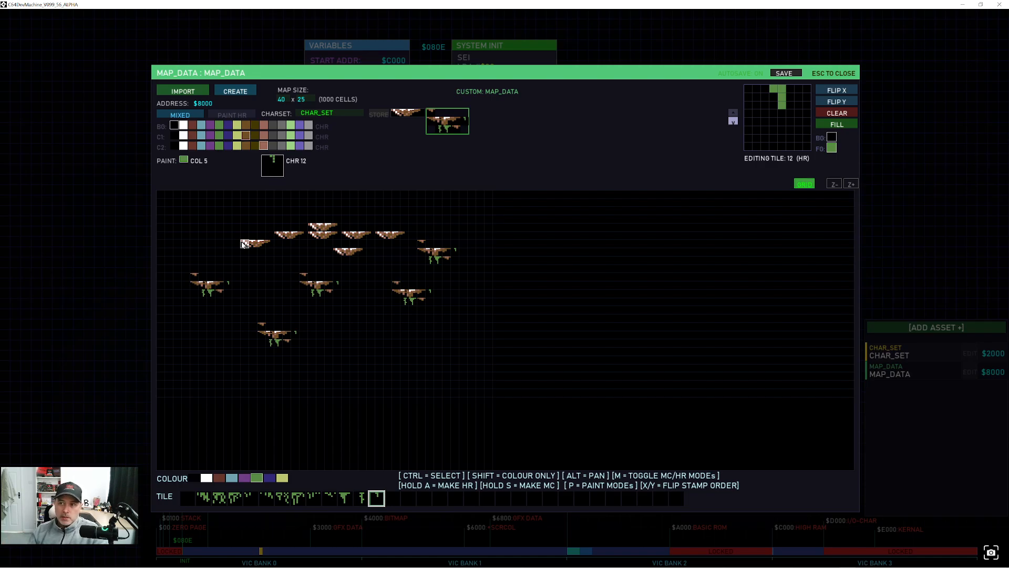
Stamp four more vine platforms: over the upper central rocks, between the lower platforms, beside the far-left one, and over the upper-left rock platform
left_click(417, 114)
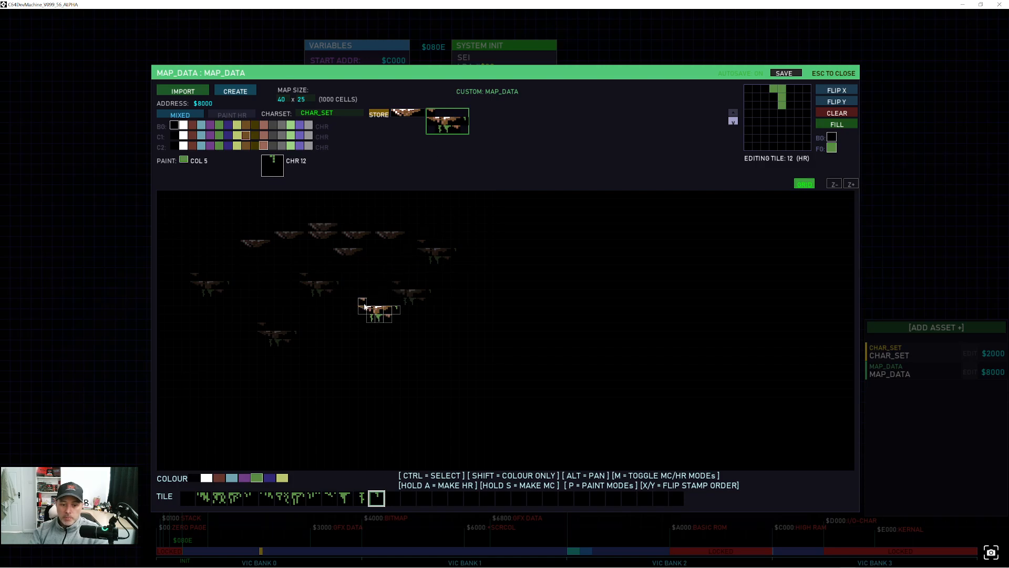
scroll(371, 309, "up", 3)
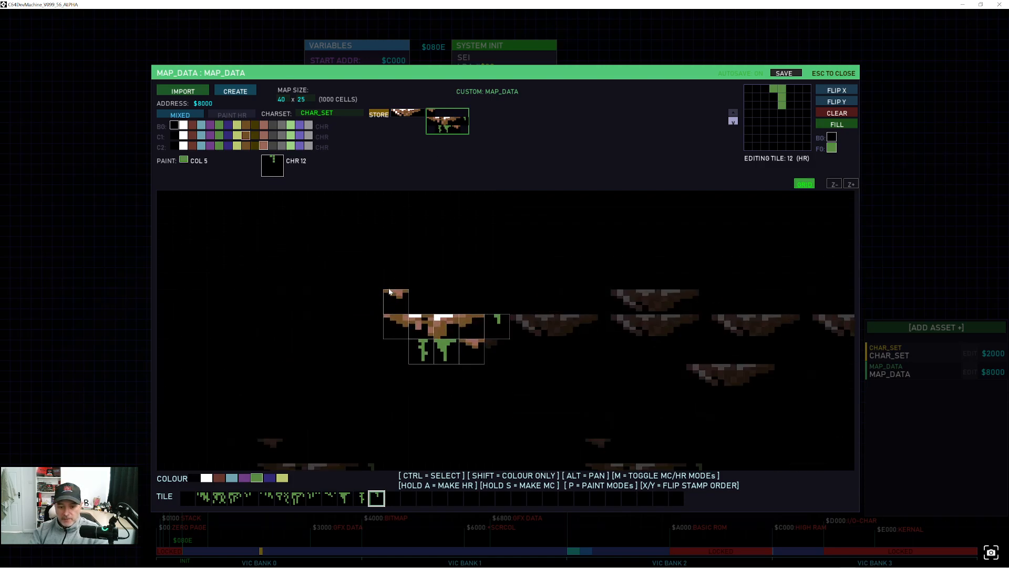
scroll(376, 279, "down", 2)
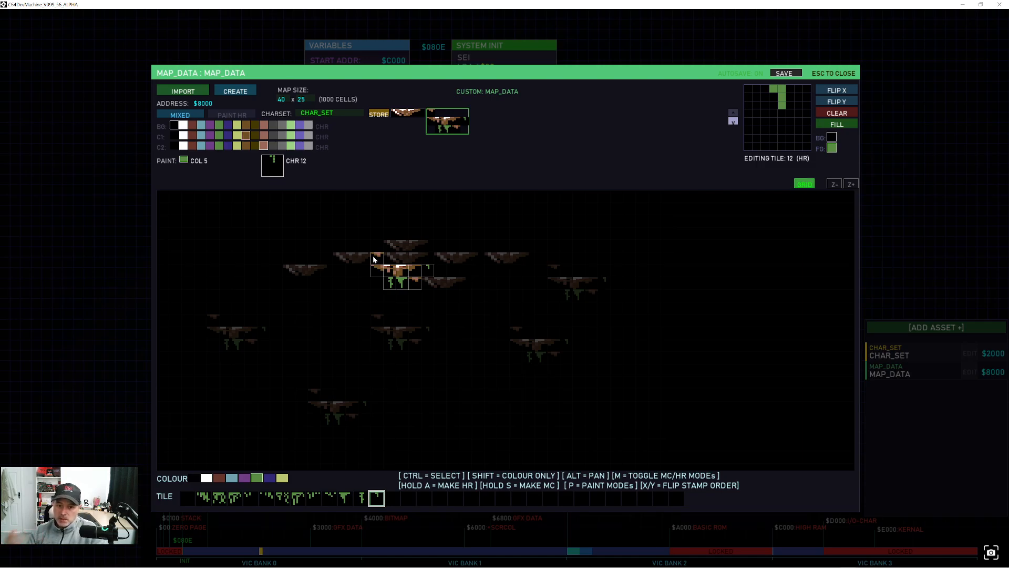
left_click(401, 258)
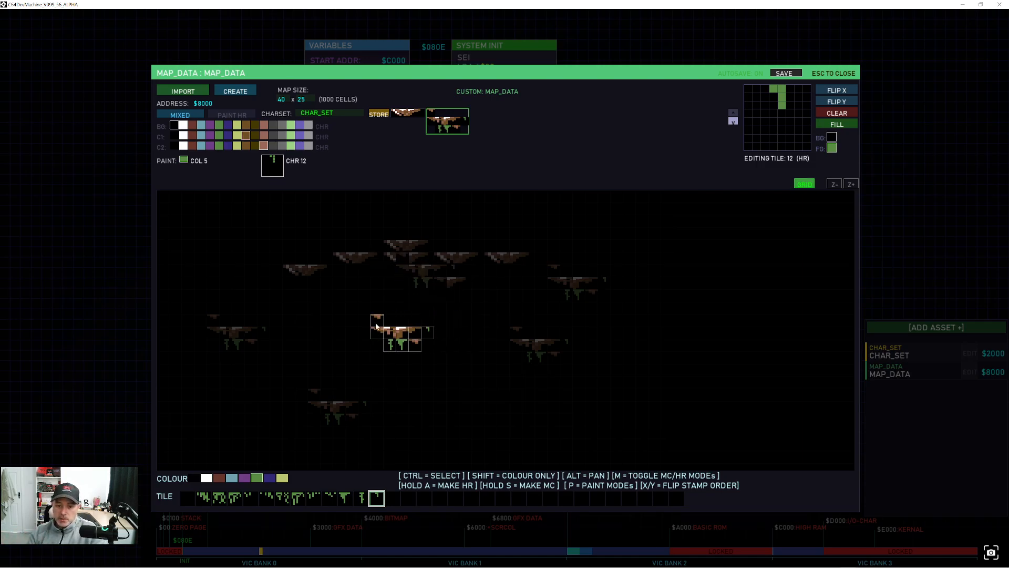
left_click(340, 347)
left_click(251, 335)
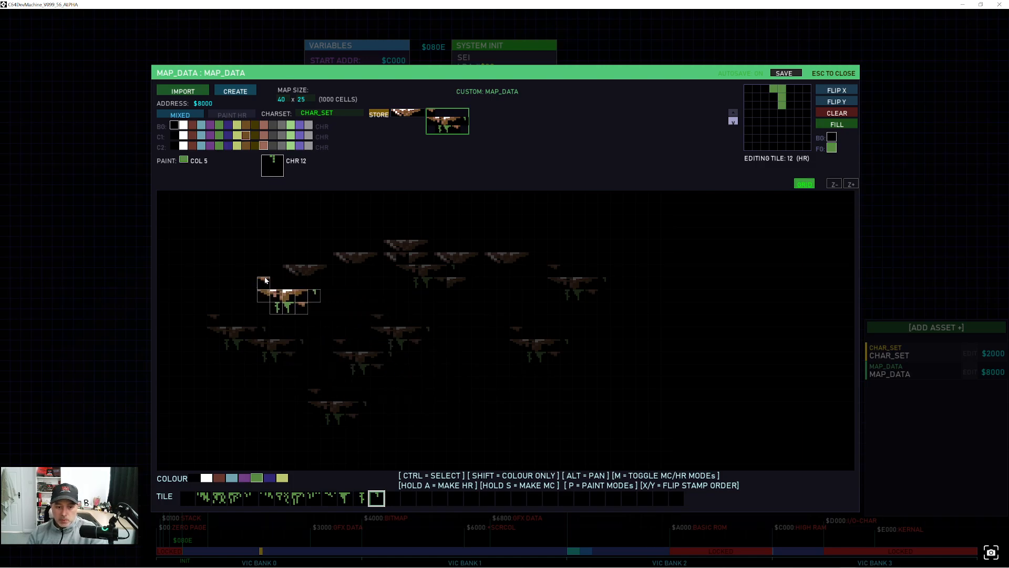
right_click(490, 382)
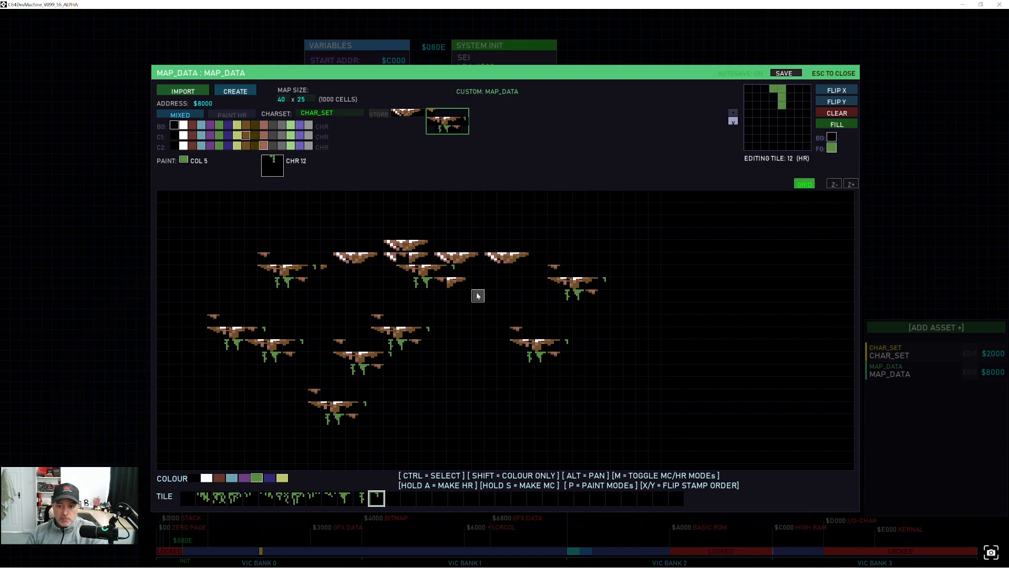
Close the map editor and add a Map macro beneath System Init that uses MAP_DATA
left_click(830, 77)
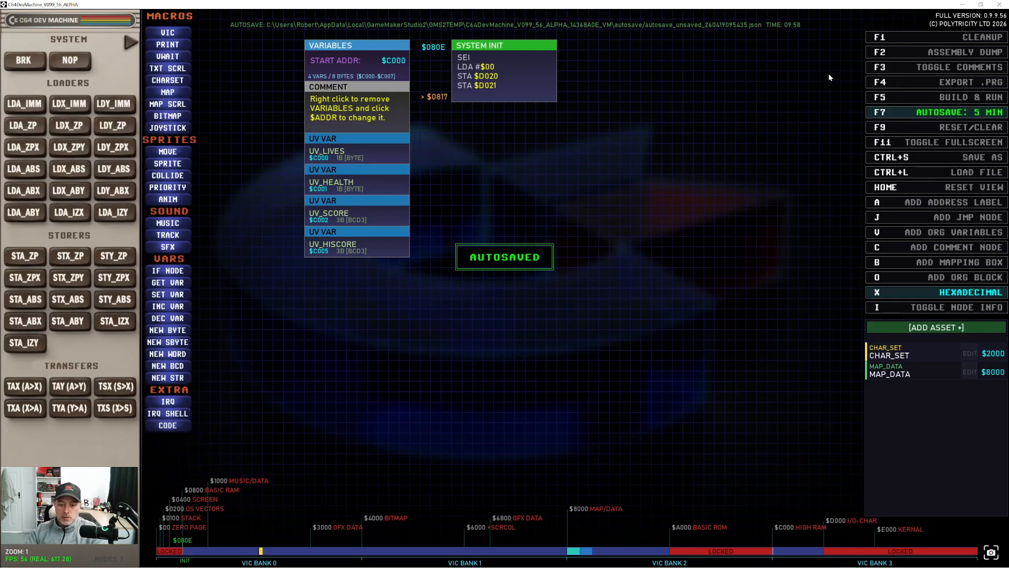
left_click_drag(733, 290, 722, 342)
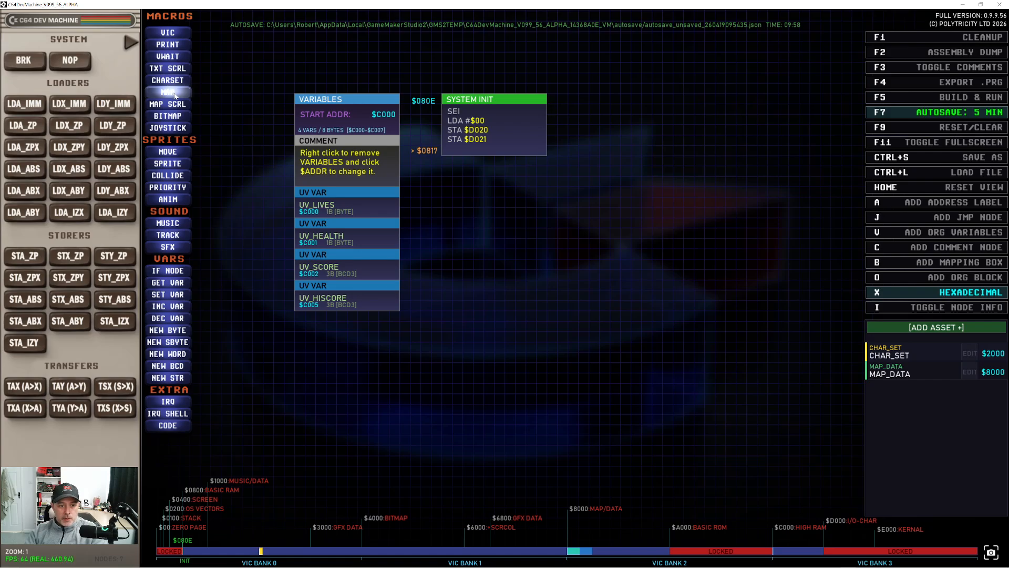
left_click_drag(175, 94, 439, 165)
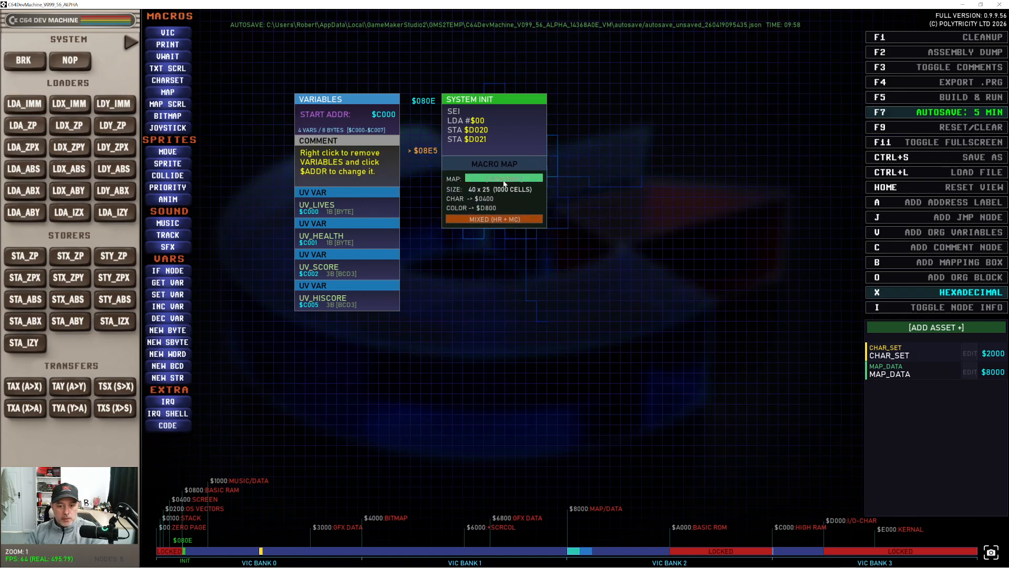
left_click(504, 183)
left_click(594, 175)
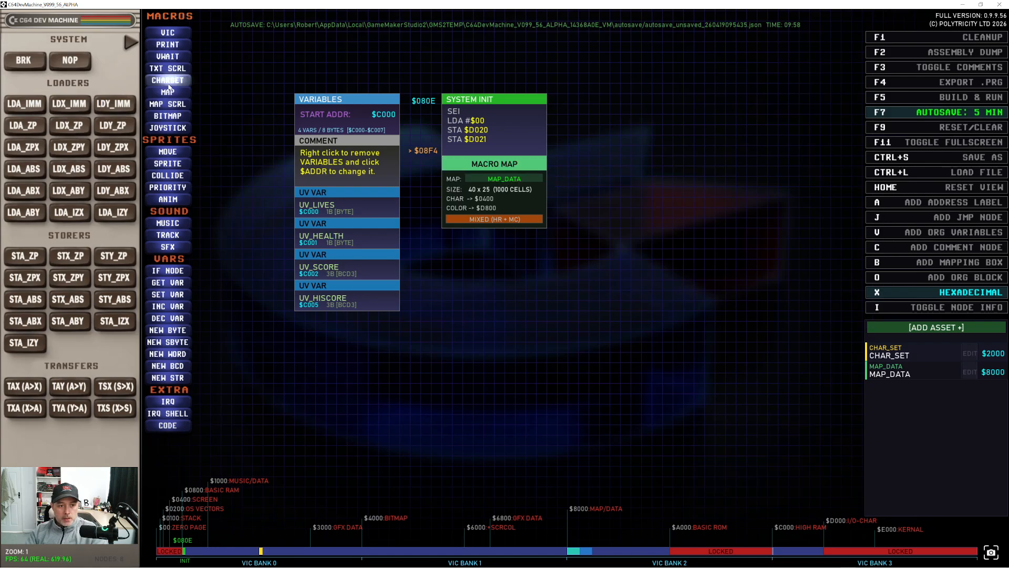
Insert a Charset macro between System Init and the Map macro and assign CHAR_SET to it
left_click_drag(169, 84, 441, 140)
left_click(524, 176)
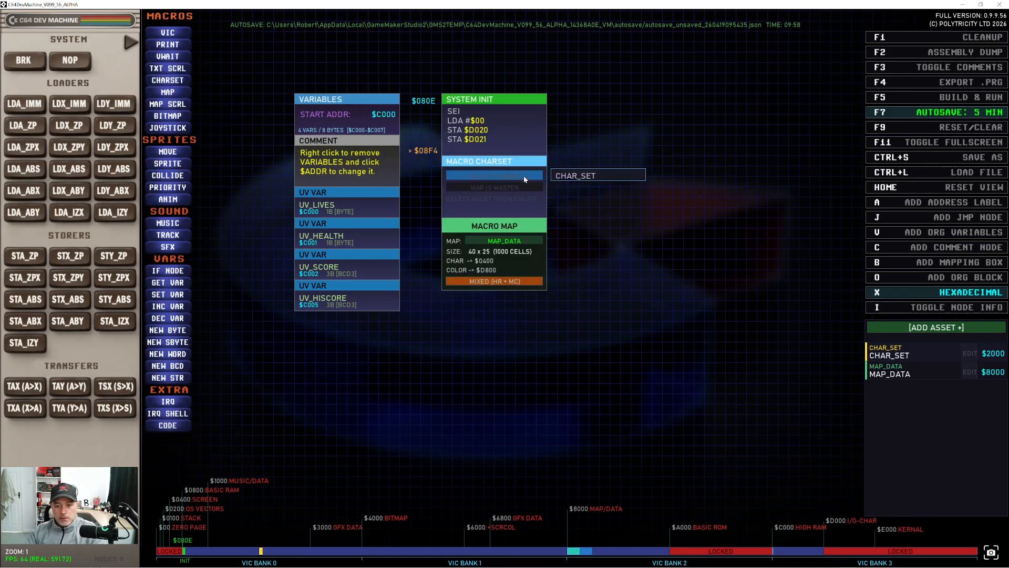
left_click(585, 178)
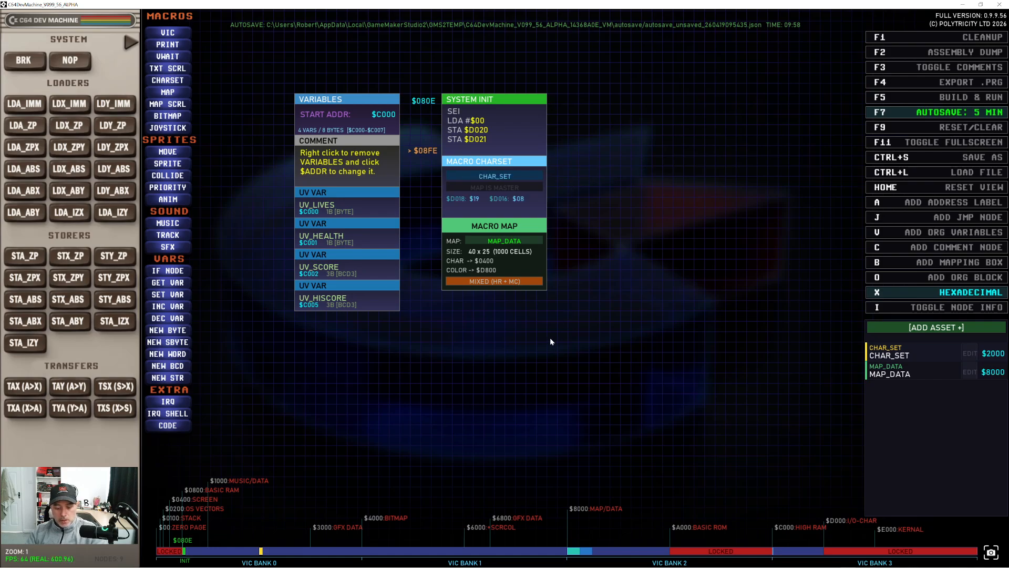
Add an address label with the ID target below the Map macro, followed by a JMP target node
key("a")
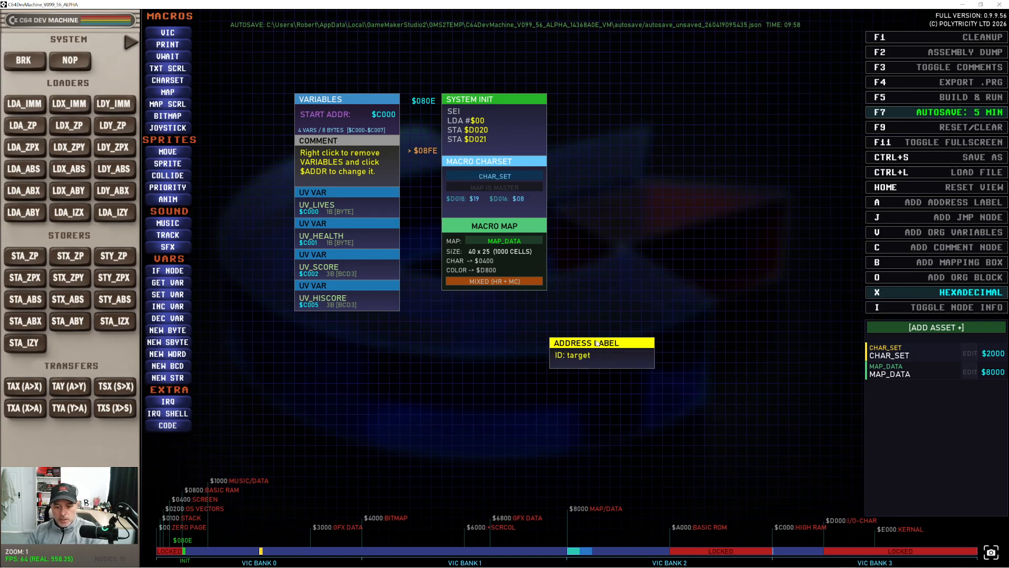
left_click(529, 328)
key("j")
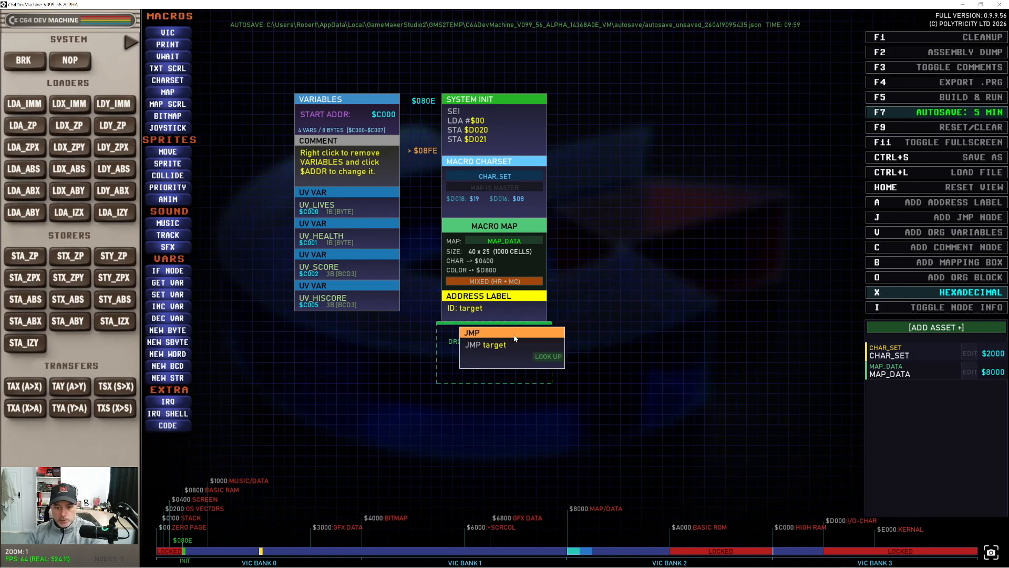
left_click(606, 332)
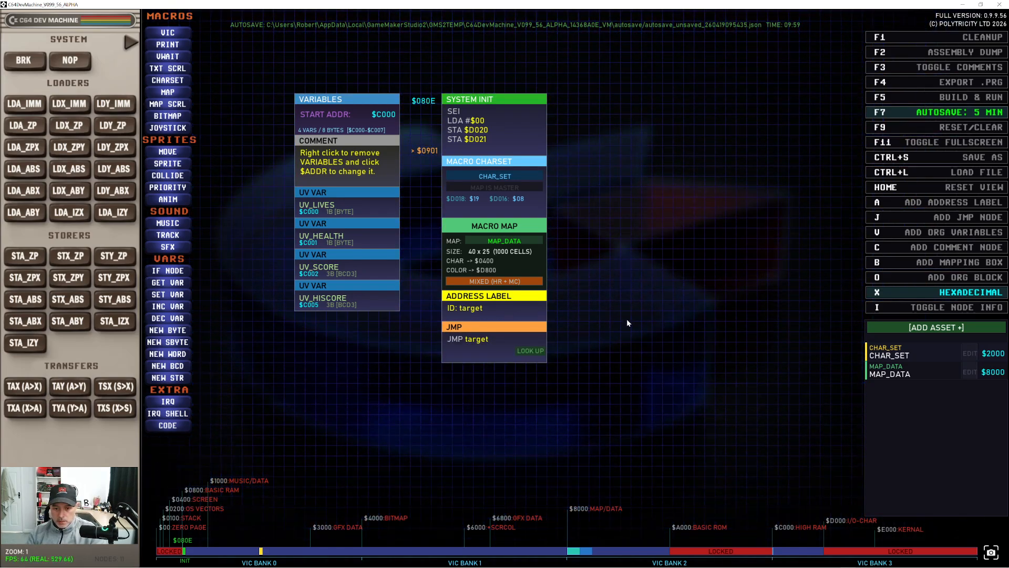
Build and run the program to examine the map in the VICE emulator, and close the emulator
key("F5")
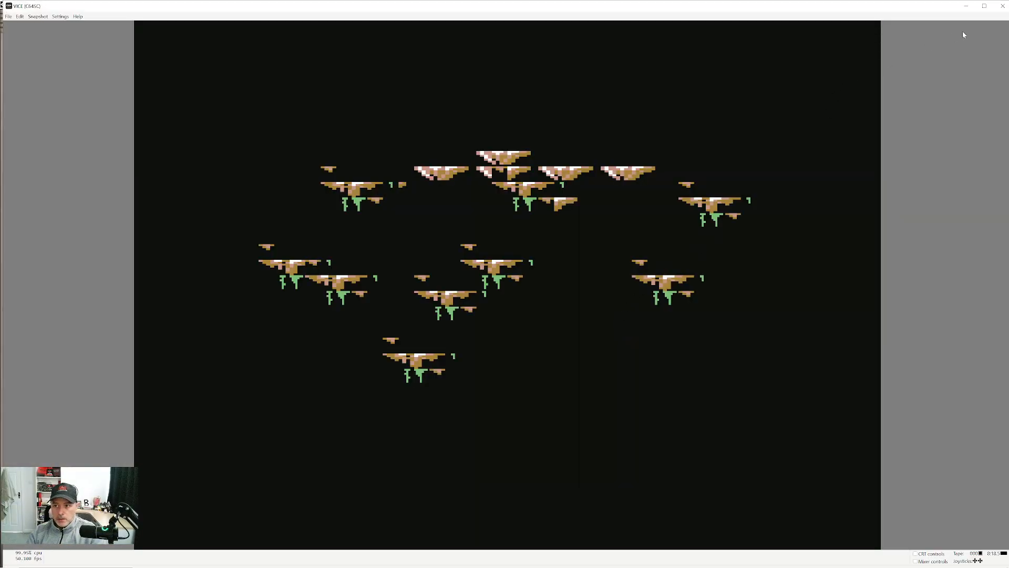
left_click(1002, 6)
left_click(495, 309)
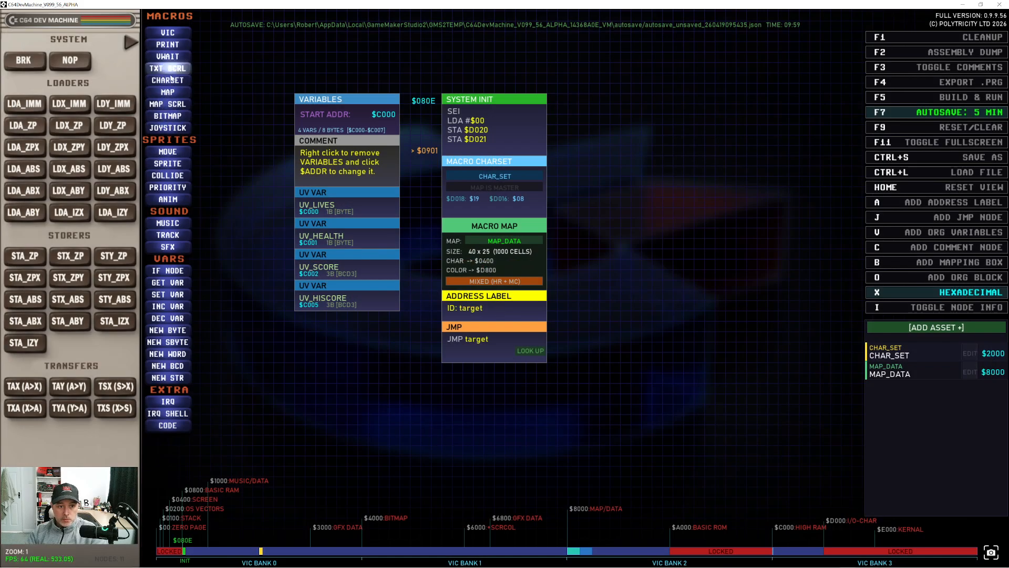
Add a Map Scroll macro beneath the Map macro, and insert a JSR node calling Scroller between the target label and the JMP node
left_click_drag(168, 104, 475, 299)
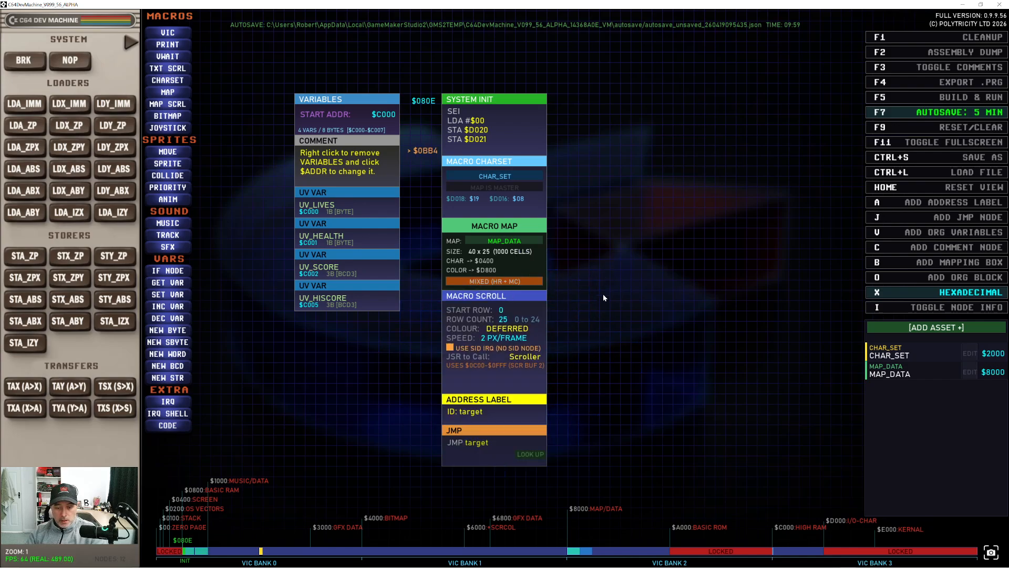
left_click_drag(603, 296, 607, 236)
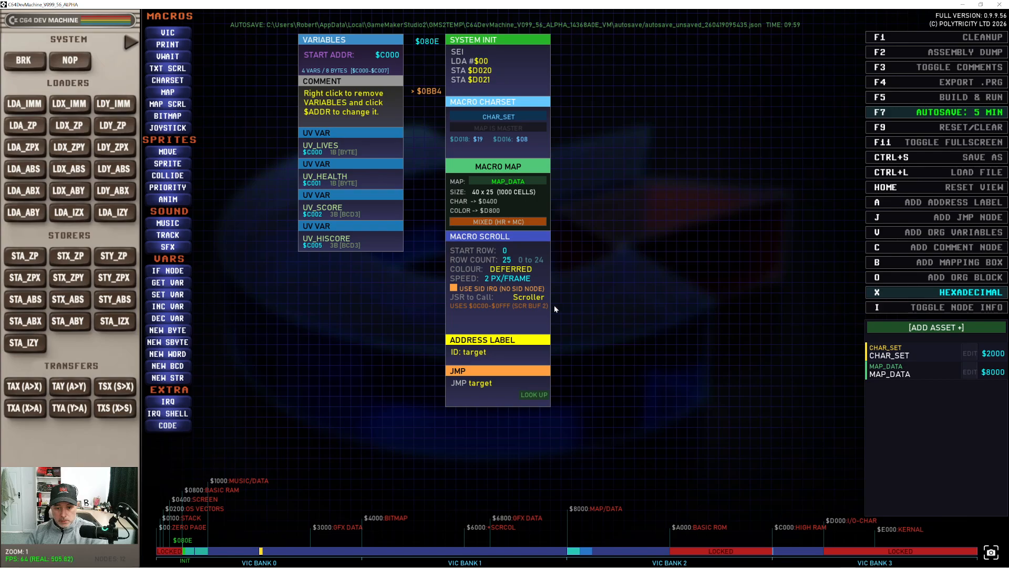
key("j")
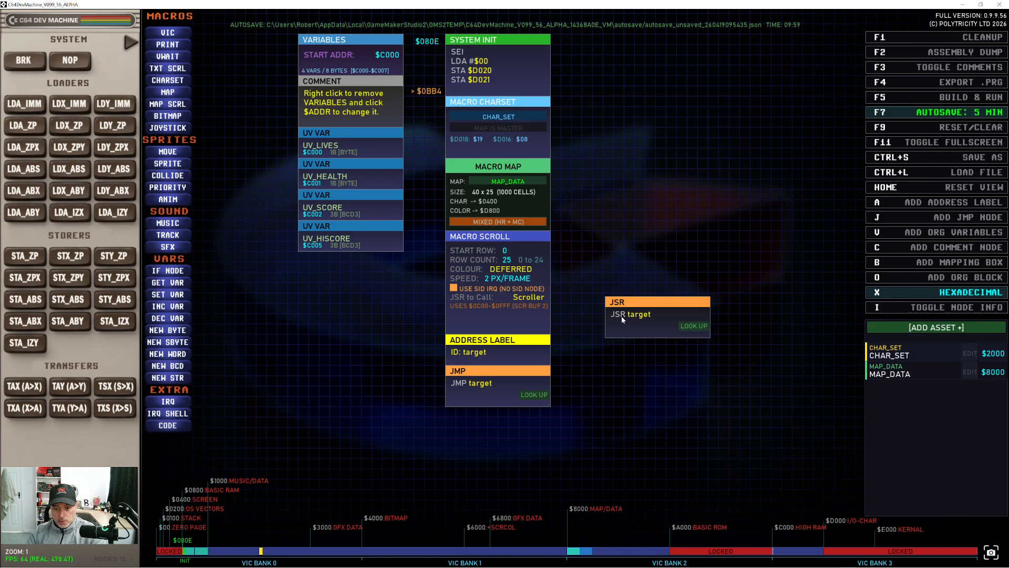
left_click(686, 327)
left_click(739, 331)
left_click_drag(663, 306, 534, 359)
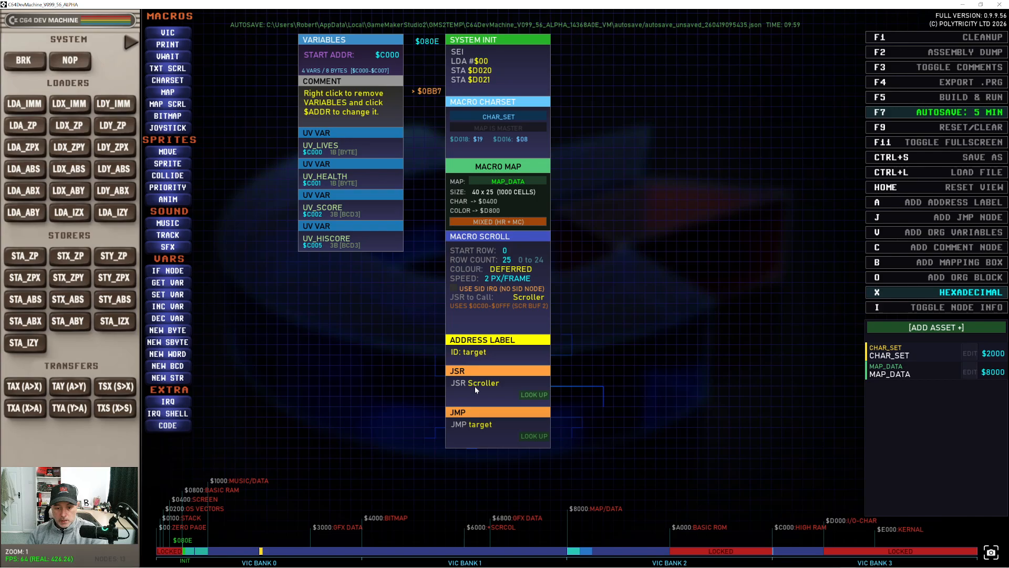
Indent the JSR Scroller node within the loop and attach a VWAIT node with raster line $FB beneath it
left_click_drag(470, 387, 490, 387)
left_click_drag(624, 383, 602, 333)
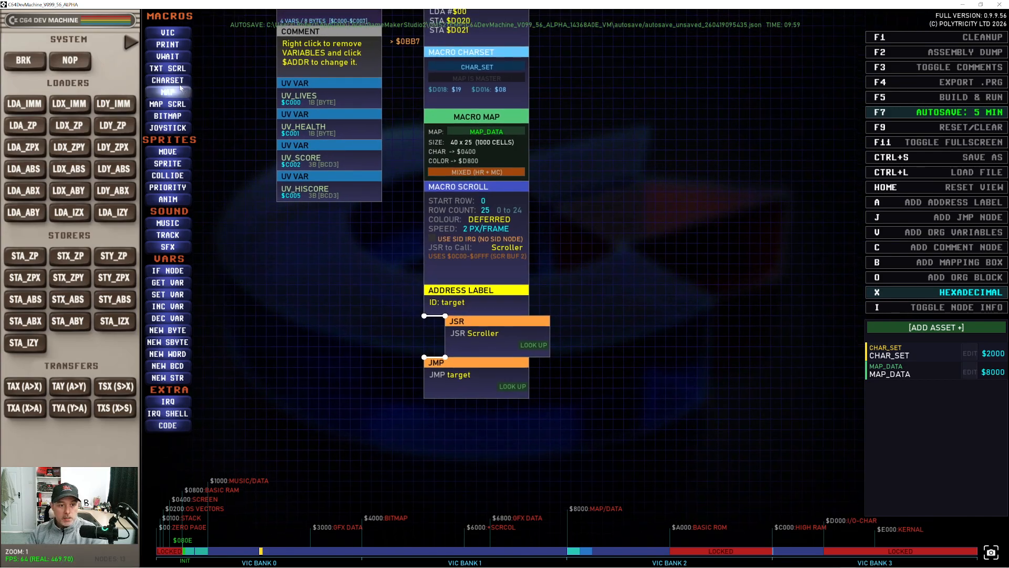
left_click_drag(169, 57, 476, 378)
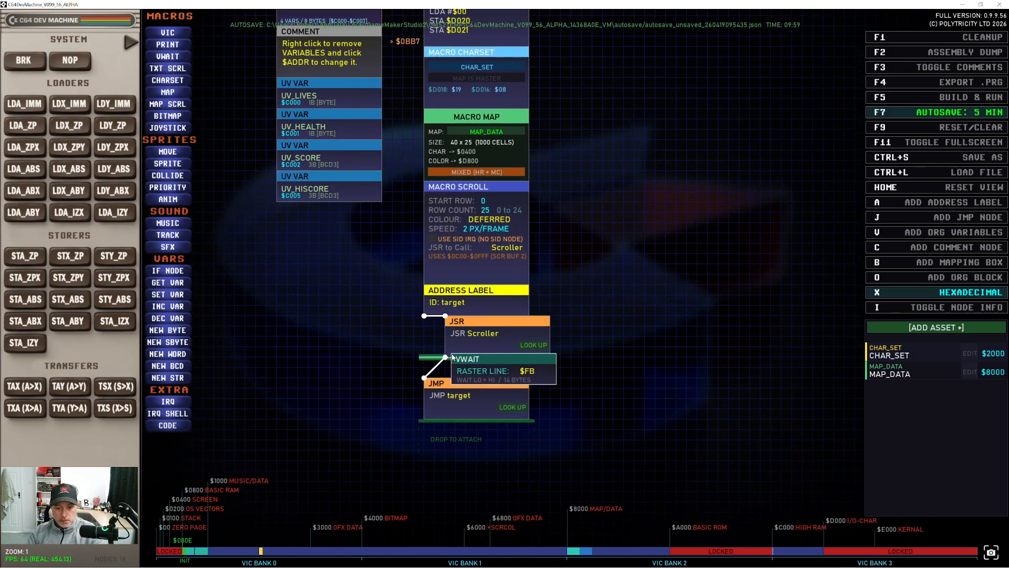
Build and run the program to examine the scrolling mixed-mode map in the VICE emulator, and close the emulator
left_click_drag(566, 307, 606, 313)
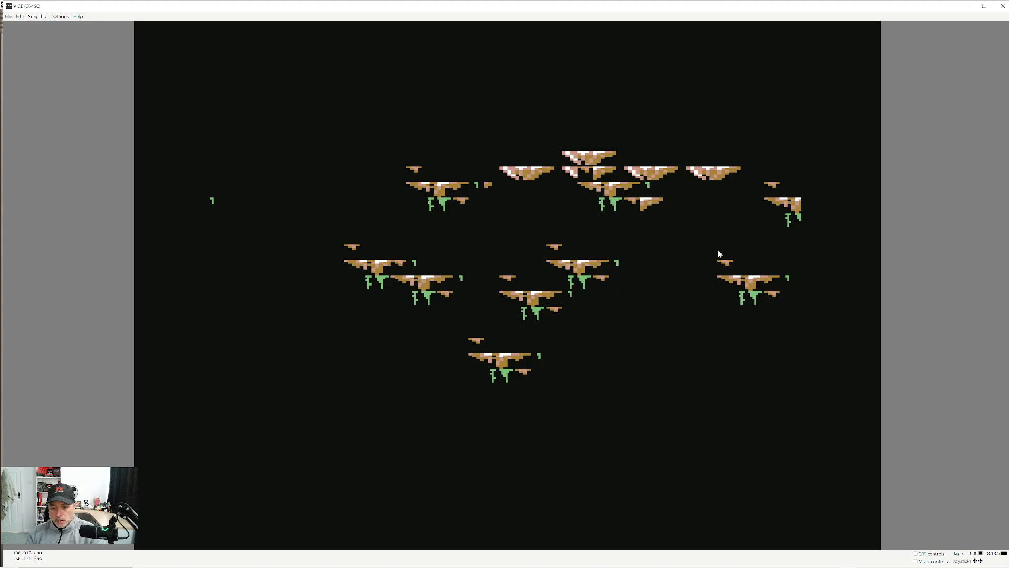
left_click(1002, 6)
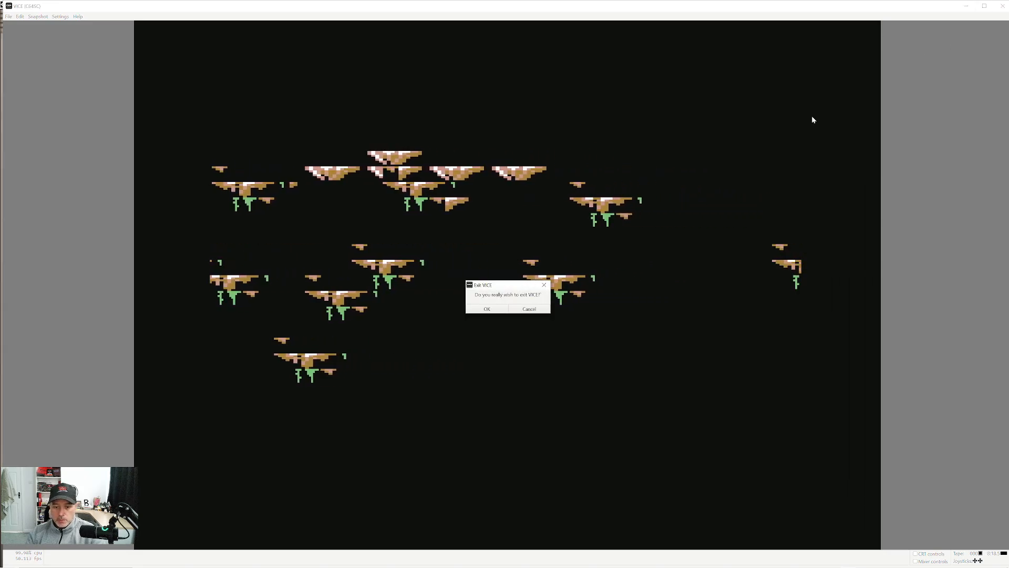
left_click(499, 308)
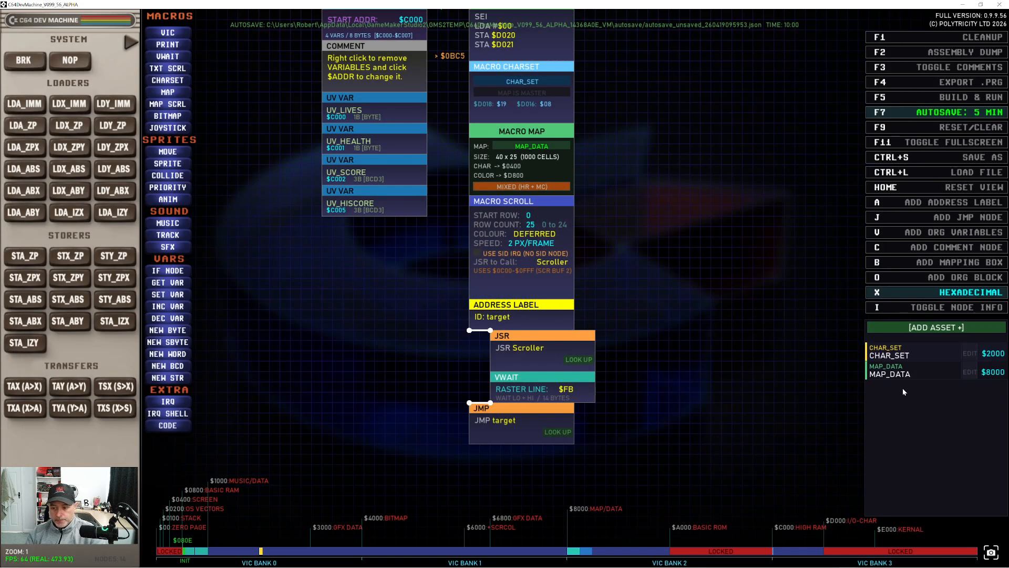
Switch MAP_DATA from mixed mode to HR only and close the map editor
left_click(970, 371)
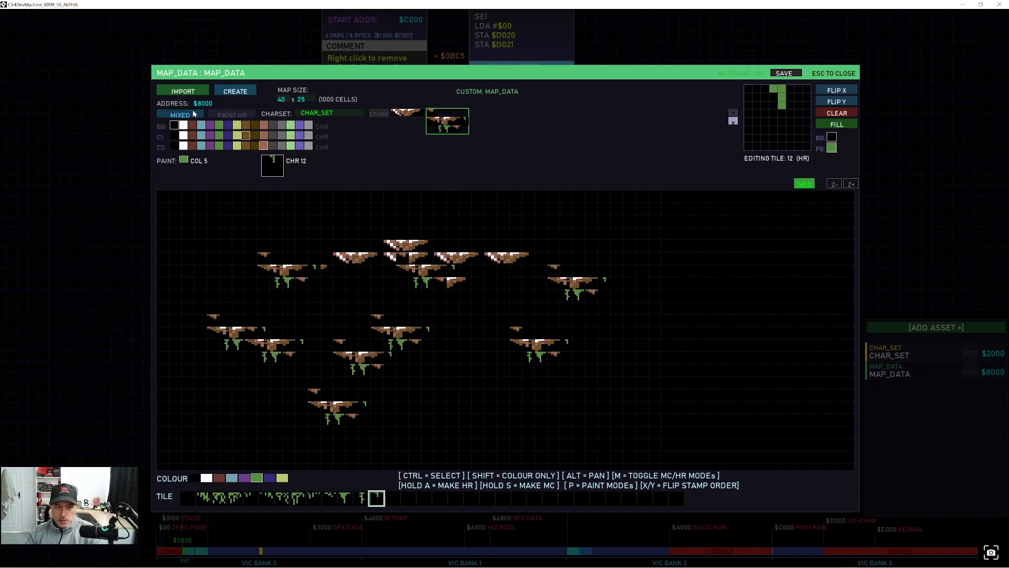
left_click(181, 114)
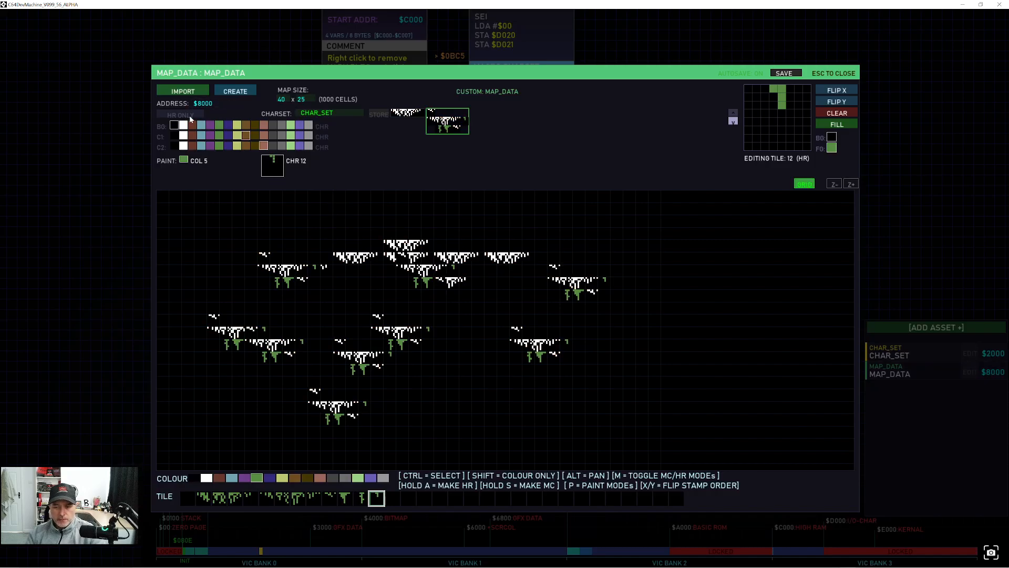
left_click(835, 76)
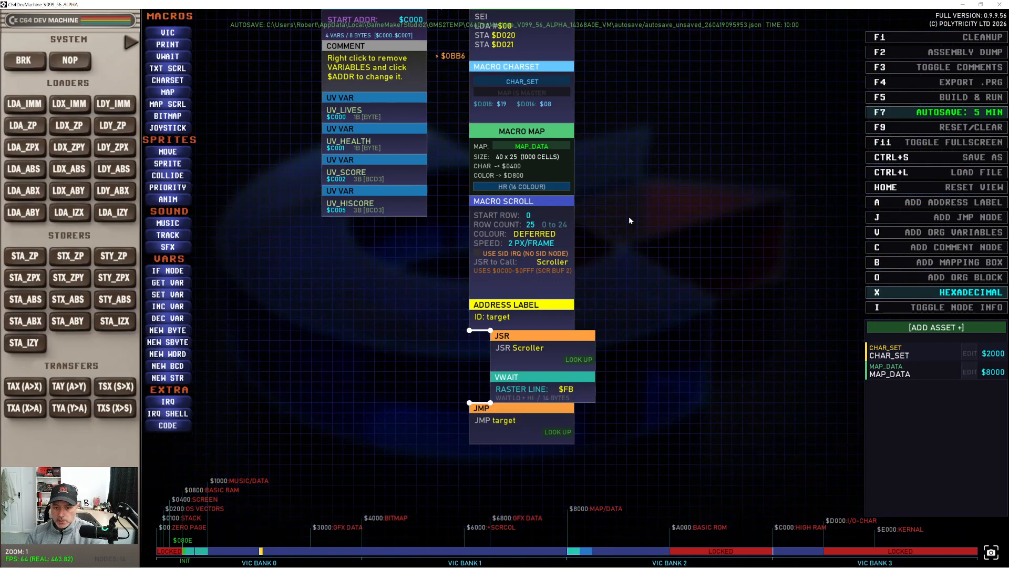
Build and run the program to examine the high-resolution scrolling map in the emulator, and close the emulator
key("F5")
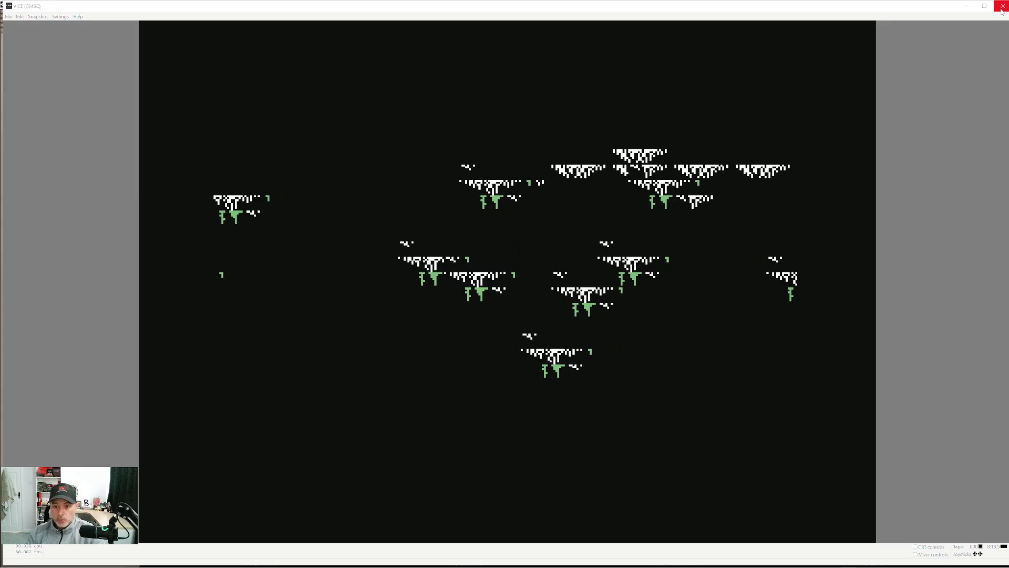
left_click(1002, 7)
key("Return")
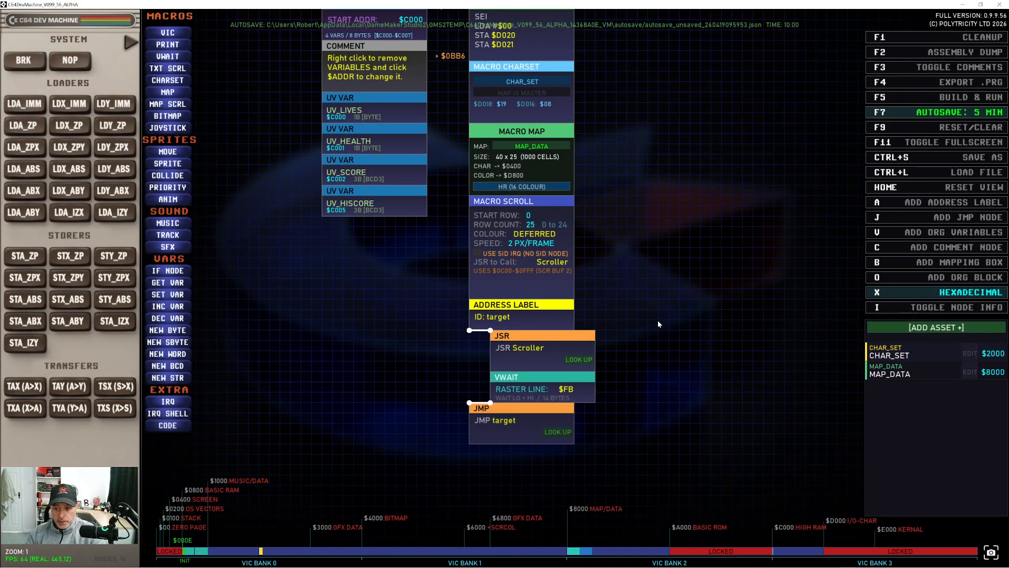
Paint a short row of vine tiles 12 and 10 in colour 14 on MAP_DATA, plus one tile 10 in colour 12 beside it
left_click(970, 372)
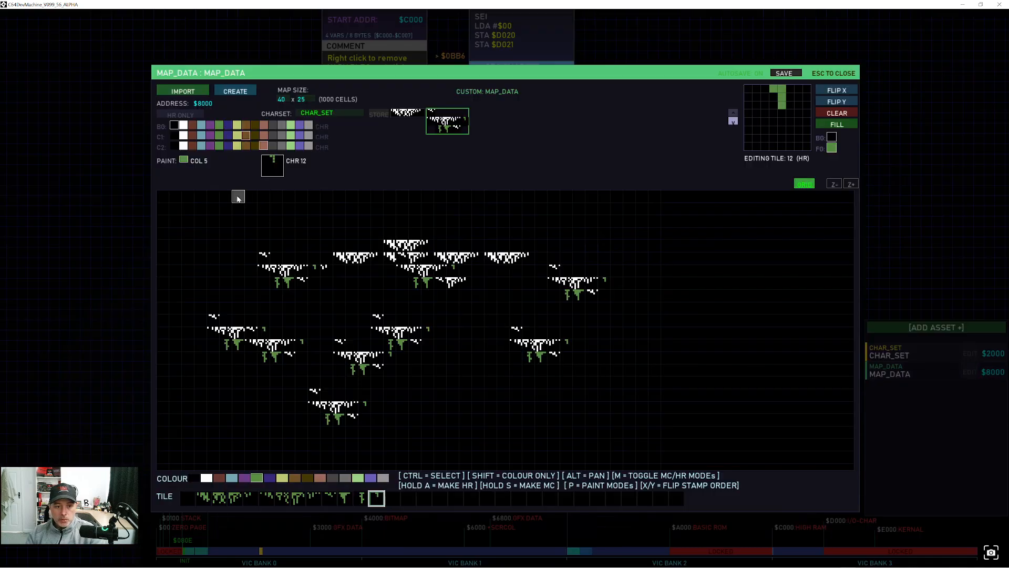
left_click(367, 481)
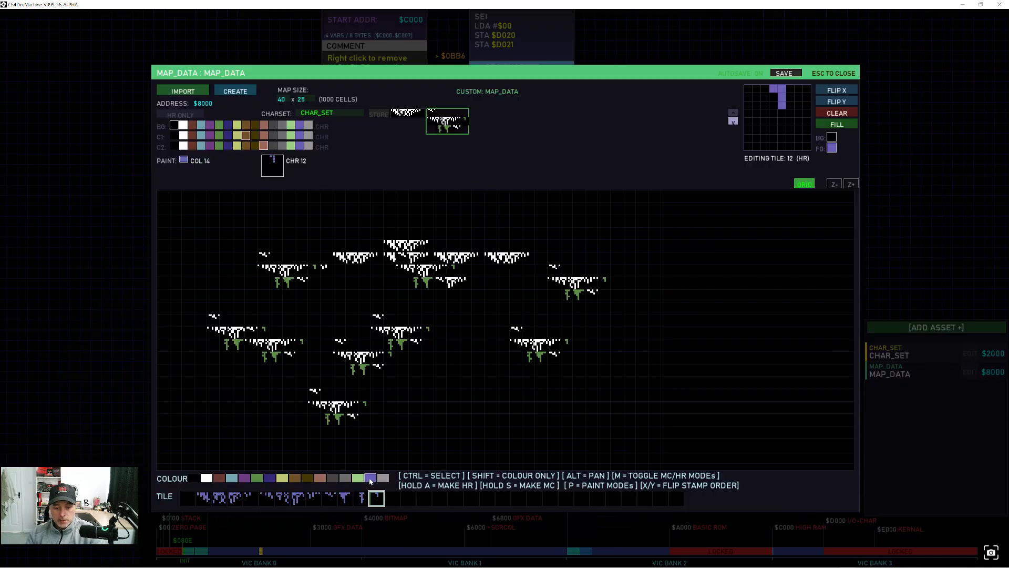
mouse_move(454, 369)
left_mouse_down()
mouse_move(467, 370)
mouse_move(416, 370)
mouse_move(453, 369)
left_mouse_up()
left_click(343, 500)
left_click(345, 478)
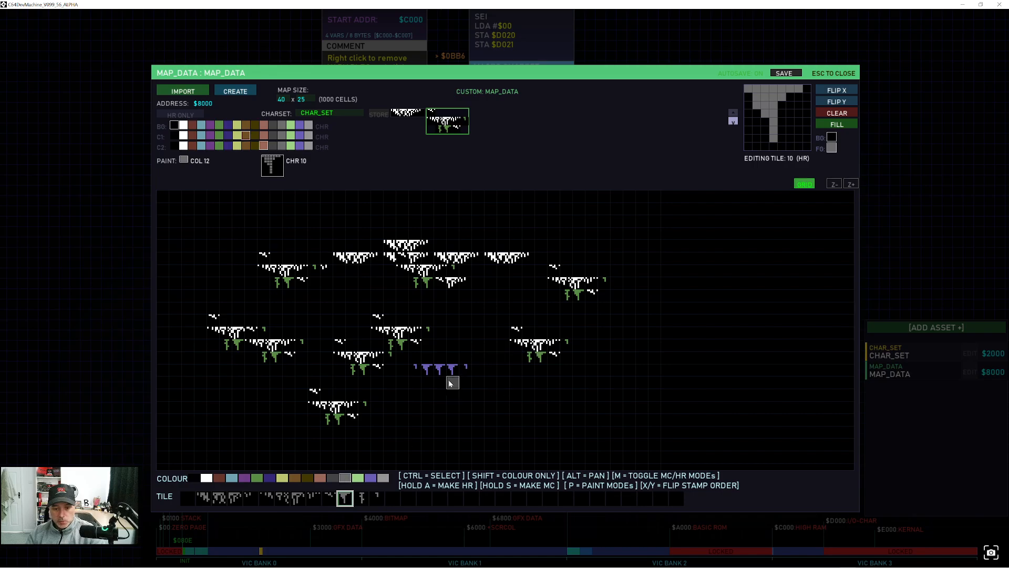
left_click(473, 369)
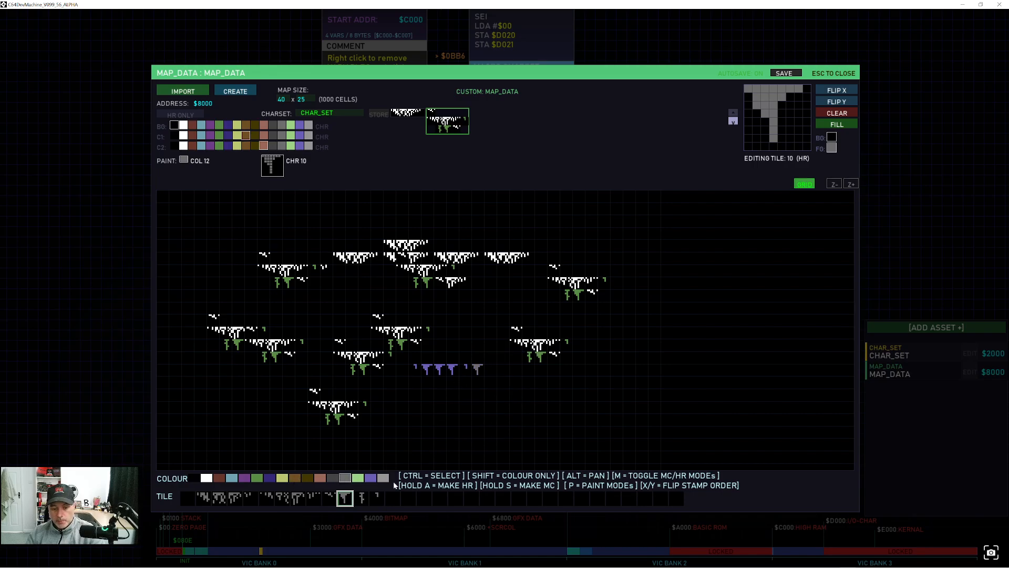
key("Escape")
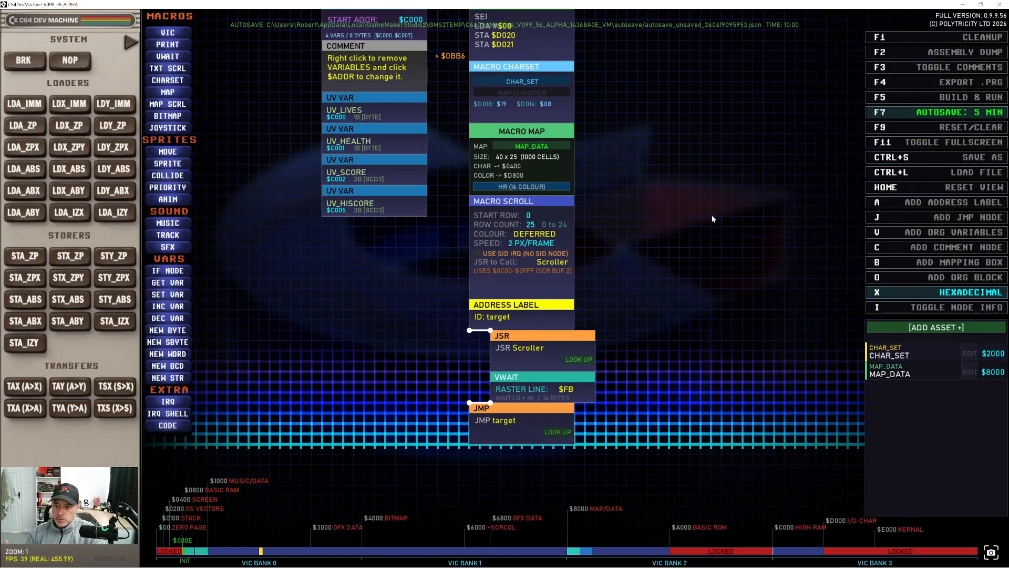
Run the rebuilt program to examine the newly coloured vine tiles while the map scrolls, and close the emulator
key("F5")
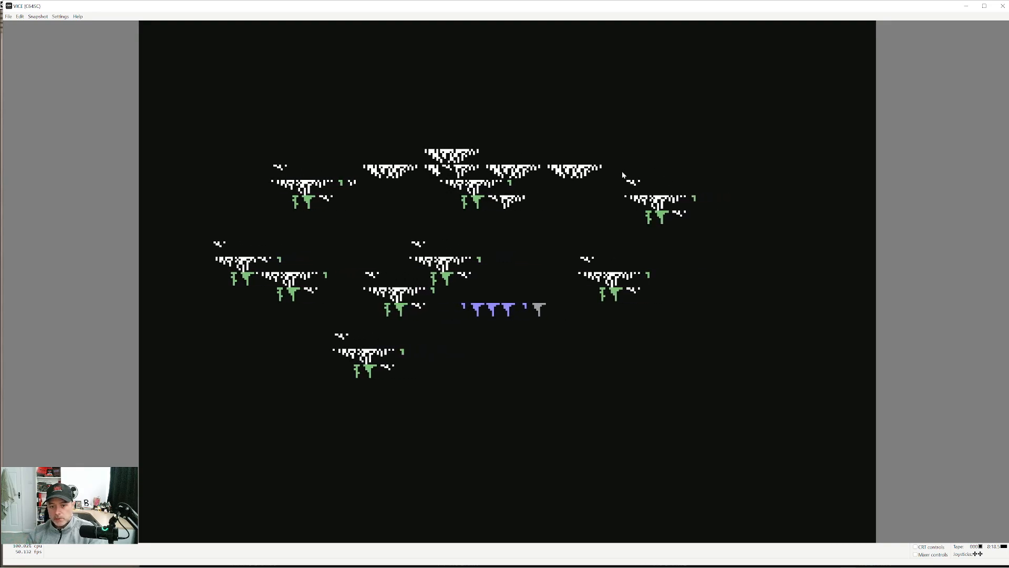
left_click(1003, 6)
left_click(499, 307)
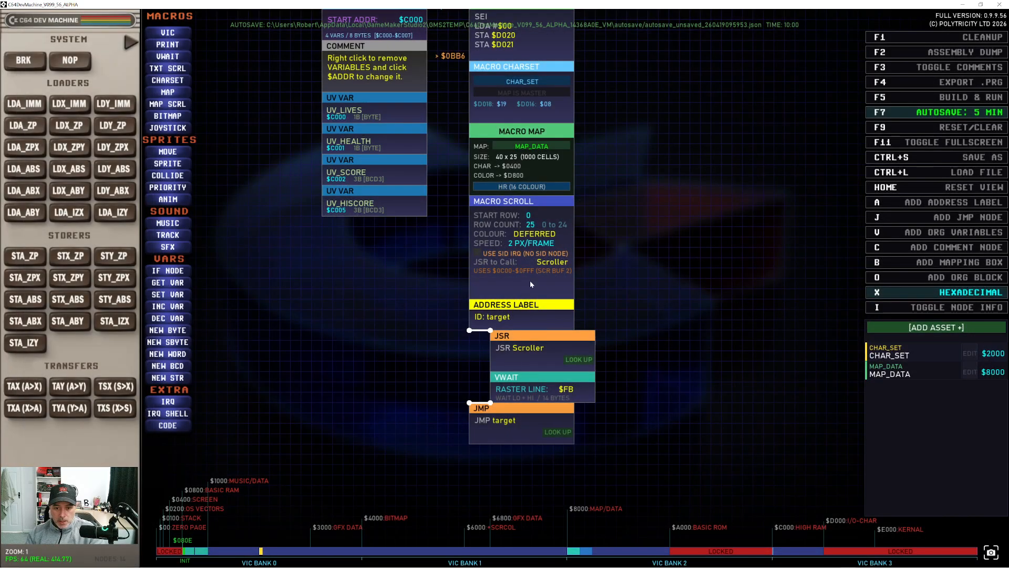
Examine the Map Scroll macro's row, colour and speed settings and the nodes around it
mouse_move(197, 565)
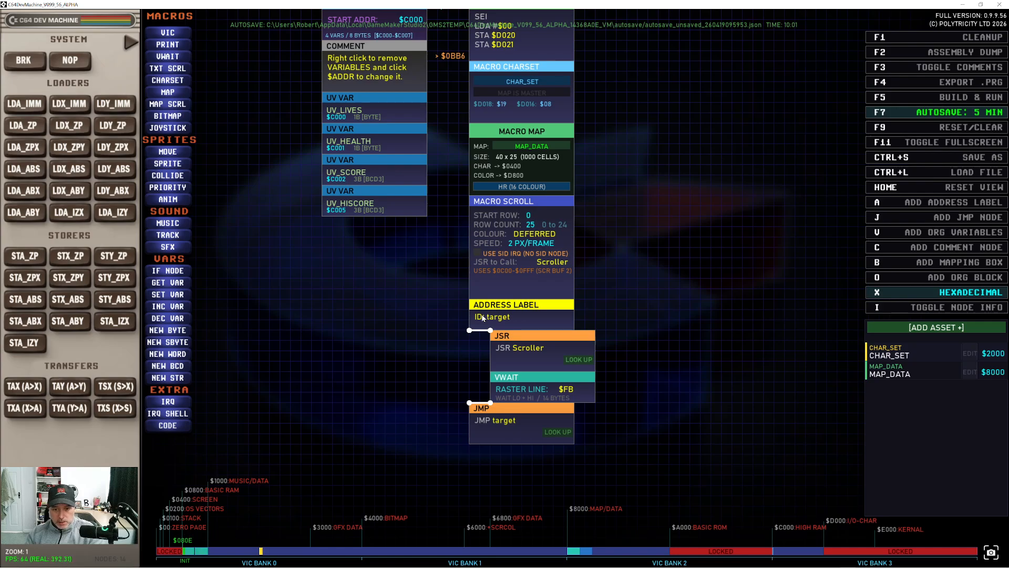
scroll(534, 247, "up", 5)
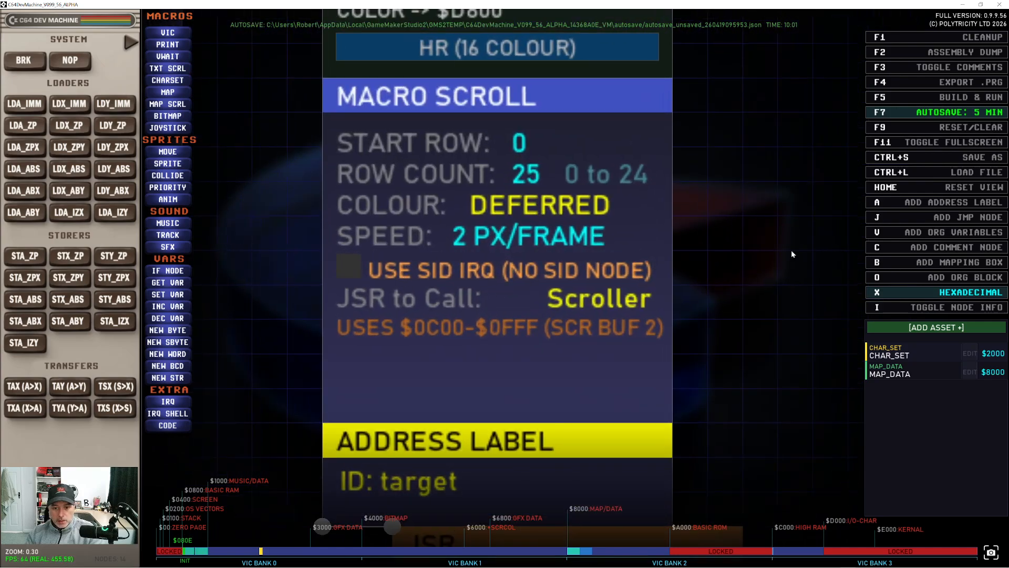
scroll(792, 254, "down", 5)
left_click_drag(785, 210, 755, 214)
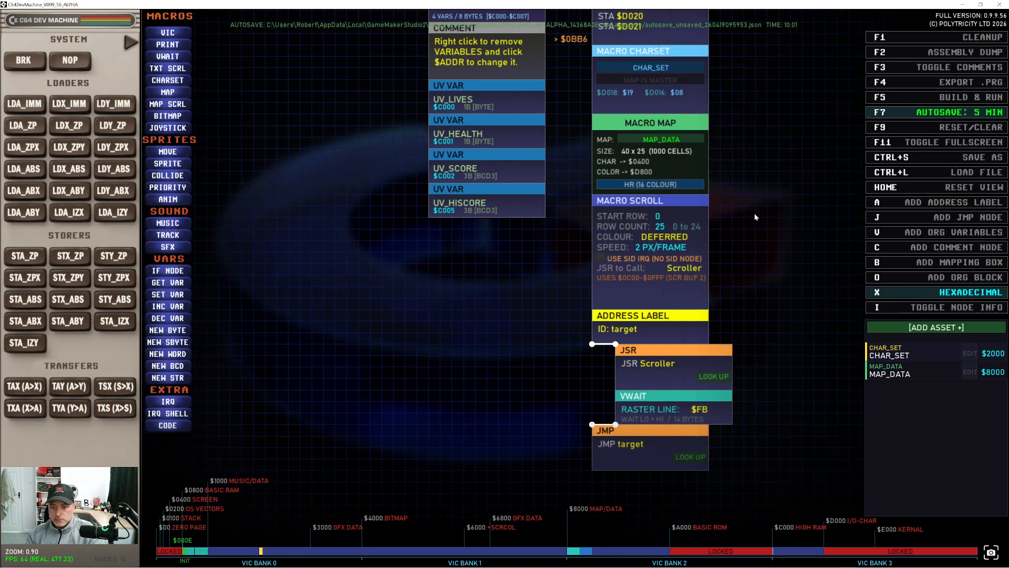
scroll(701, 285, "up", 2)
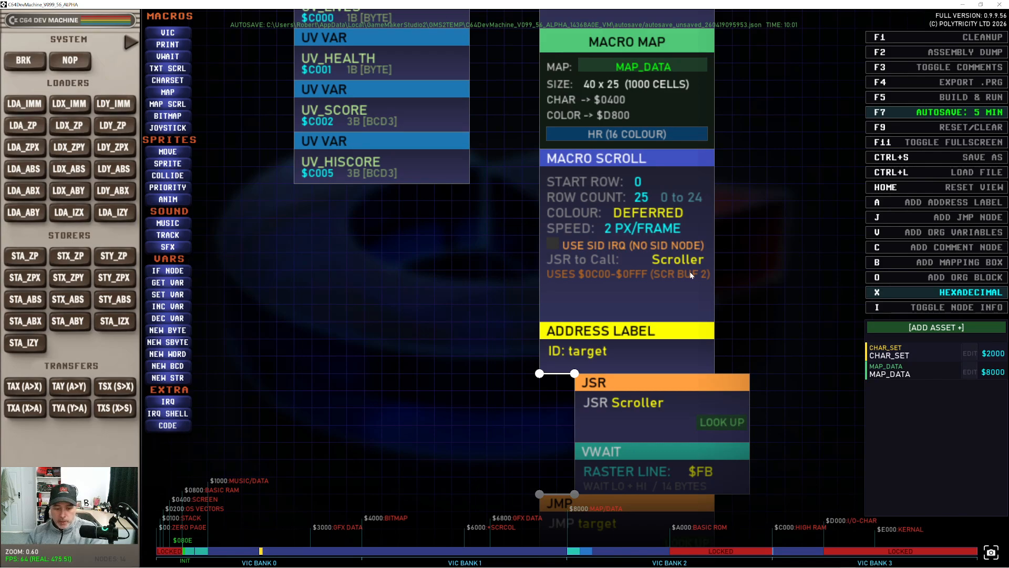
left_click_drag(485, 220, 466, 239)
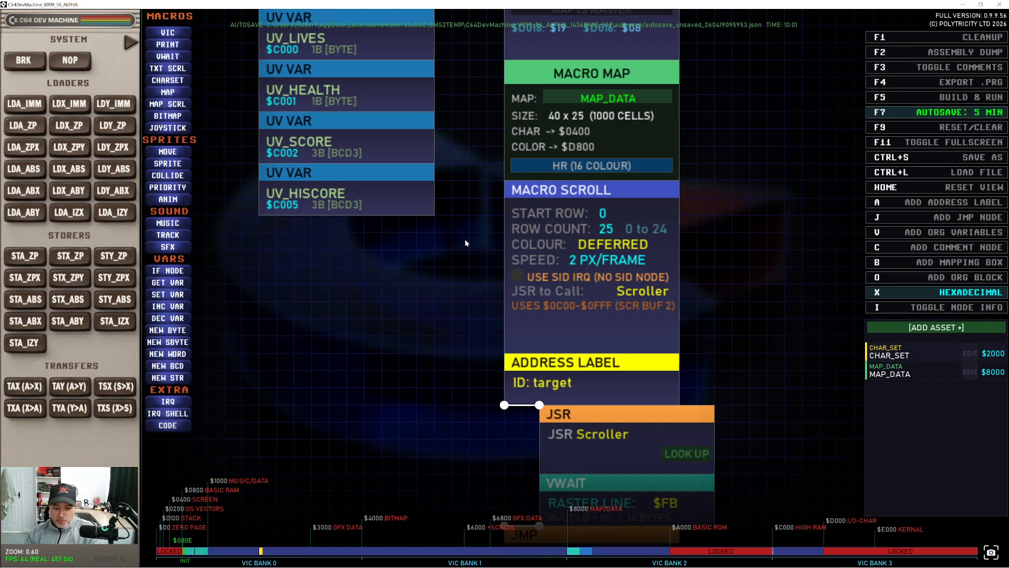
scroll(462, 230, "down", 3)
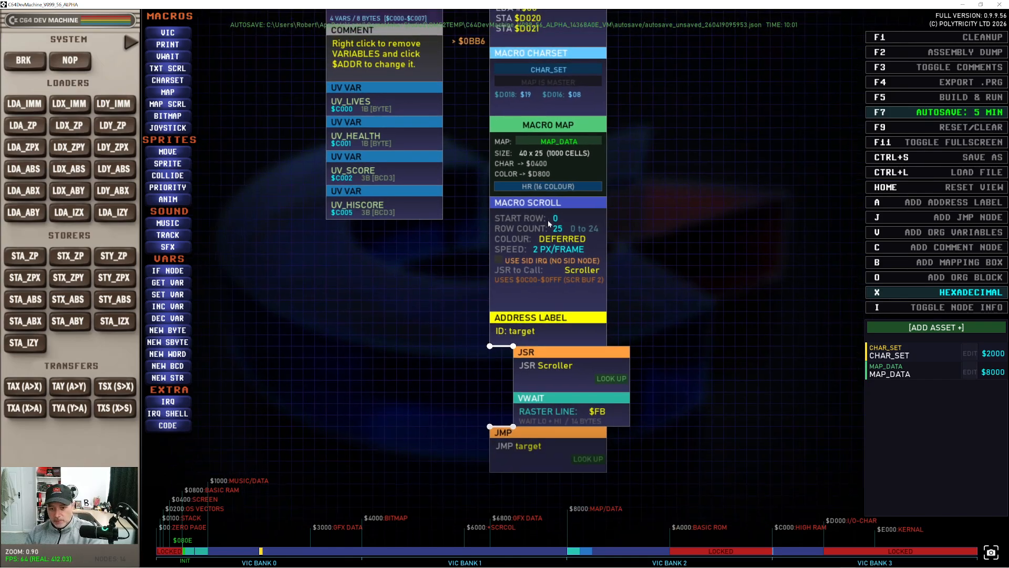
left_click_drag(655, 214, 649, 217)
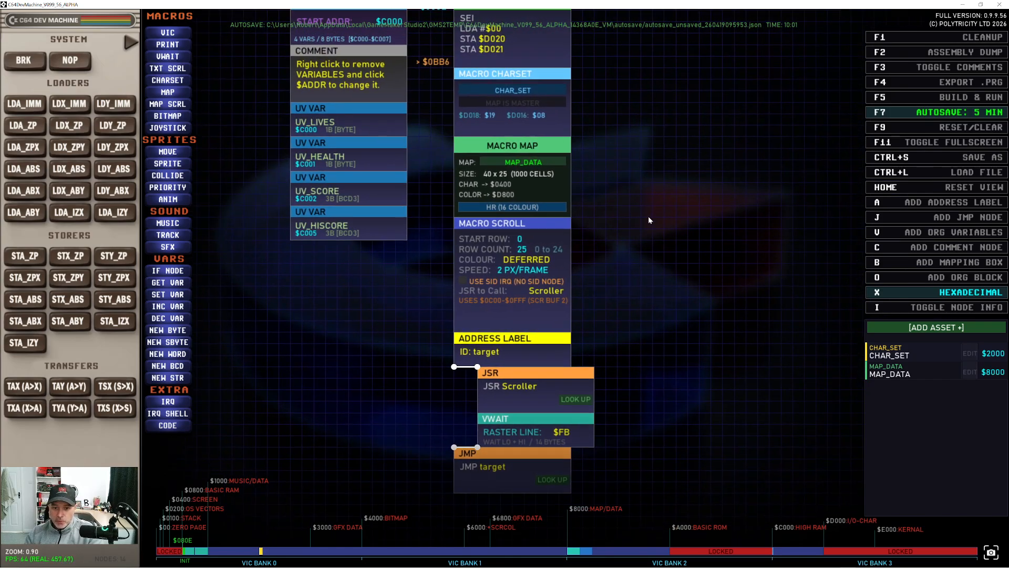
Set the Map Scroll macro's speed to 8 PX/FRAME
left_click(500, 272)
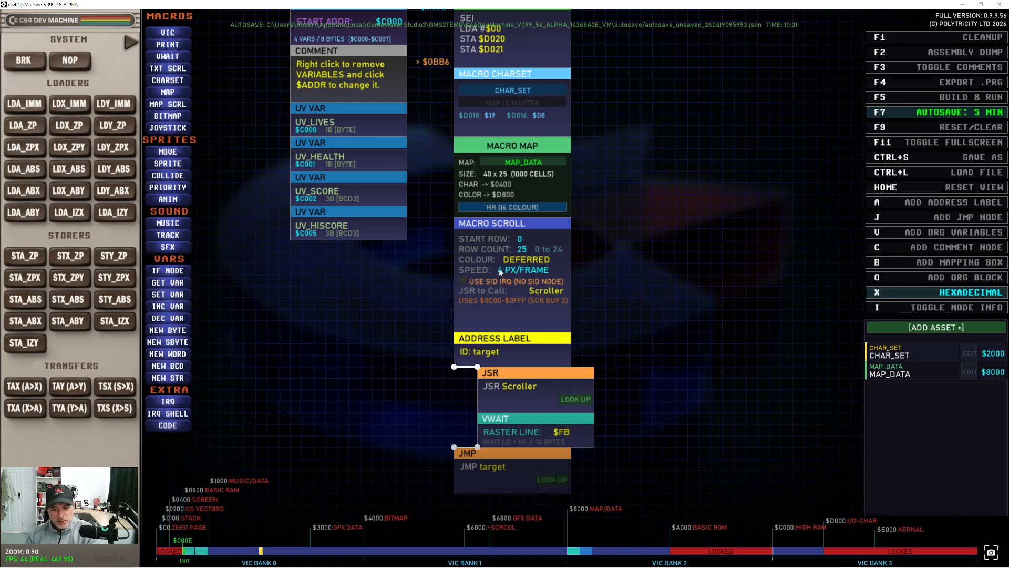
left_click(500, 271)
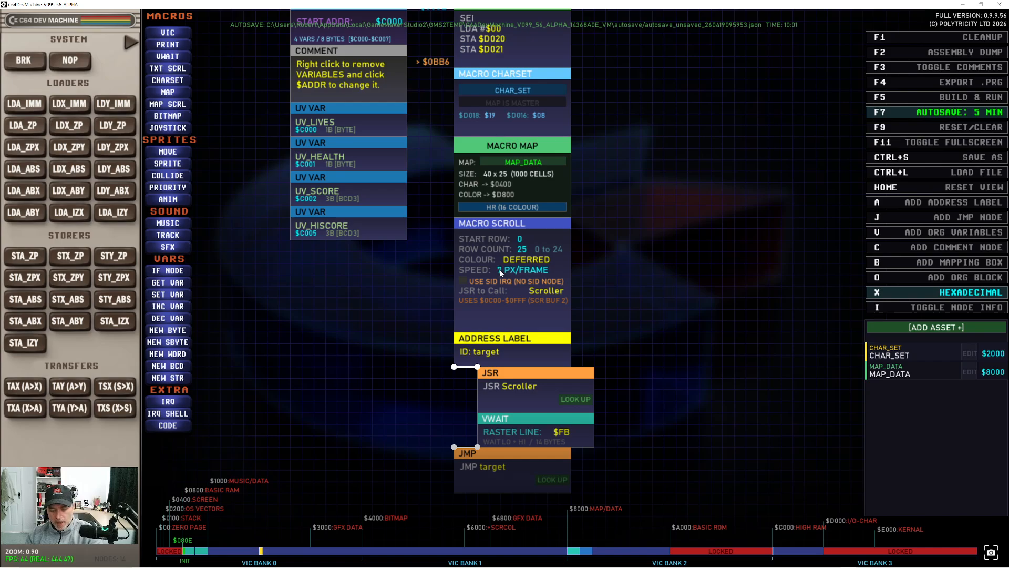
left_click(501, 273)
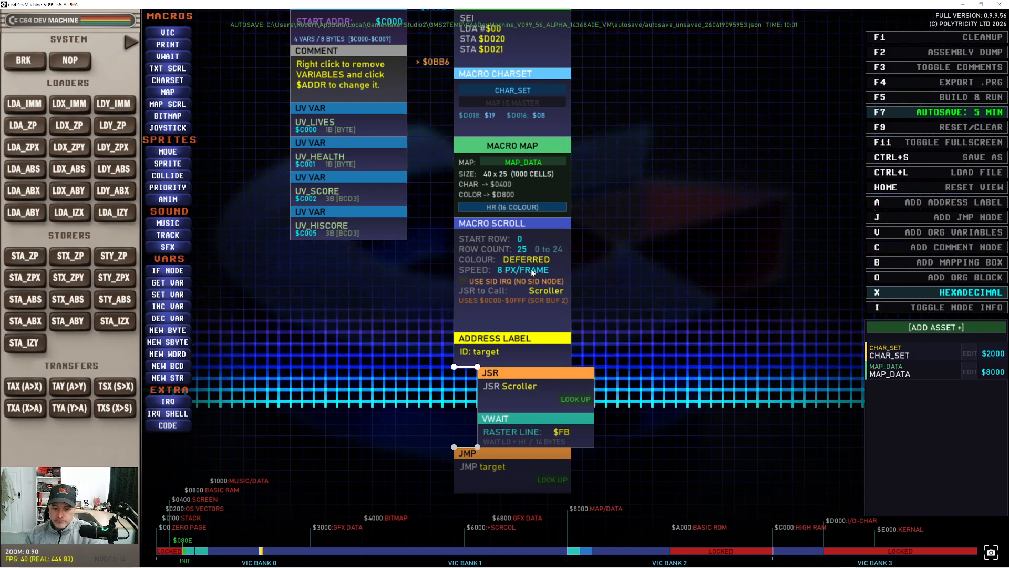
Build and run the program to examine the map scrolling at the new speed, and close the emulator
key("F5")
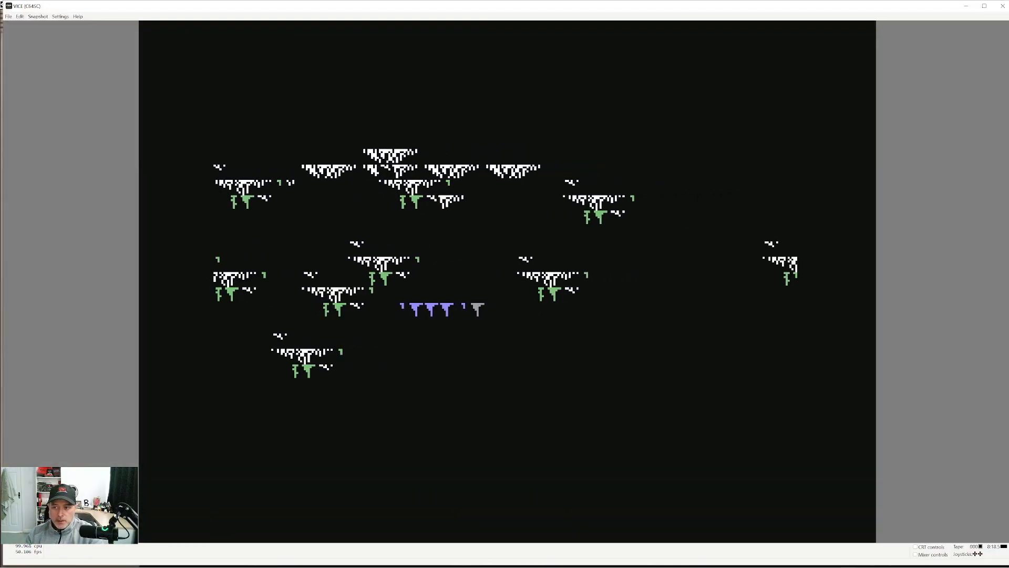
left_click(1001, 9)
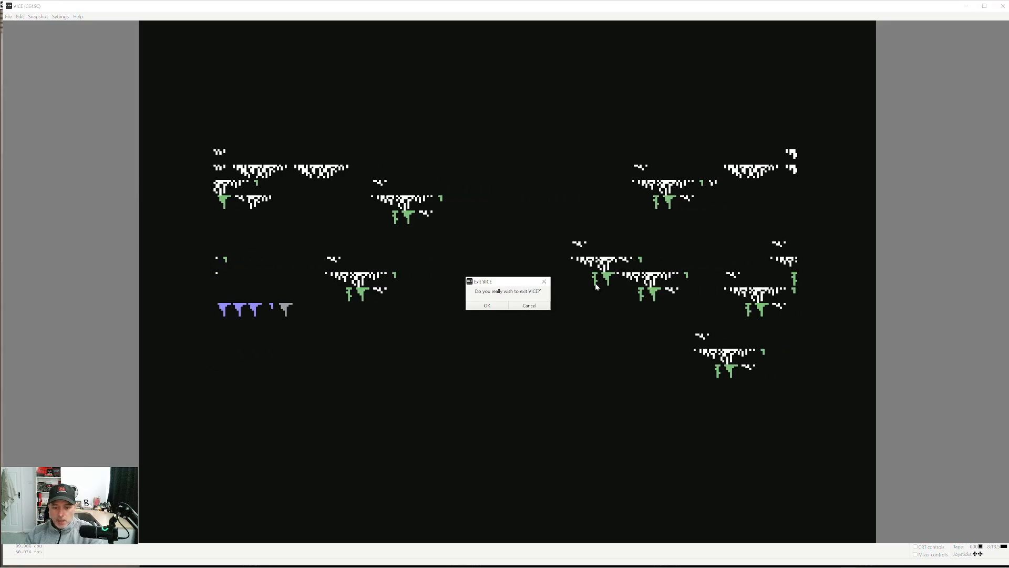
left_click(494, 304)
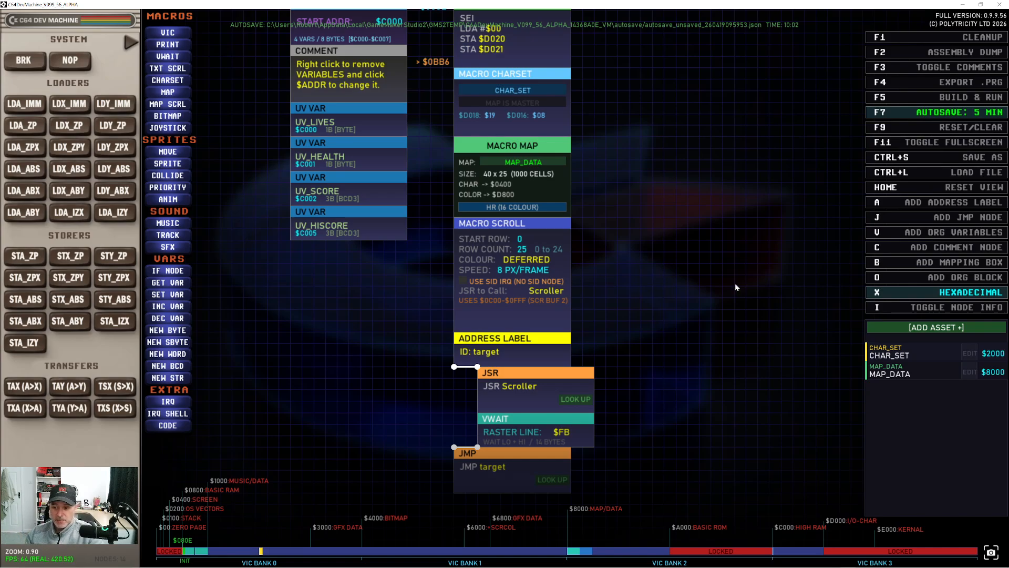
Switch MAP_DATA to mixed mode and stamp several more copies of the stored brown platform around the upper part of the map
left_click(970, 371)
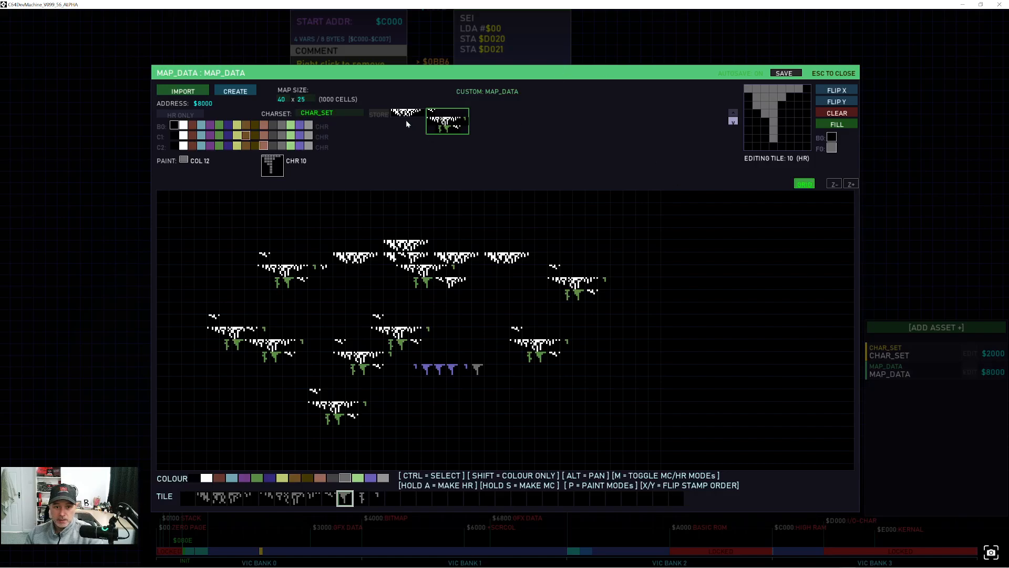
left_click(184, 116)
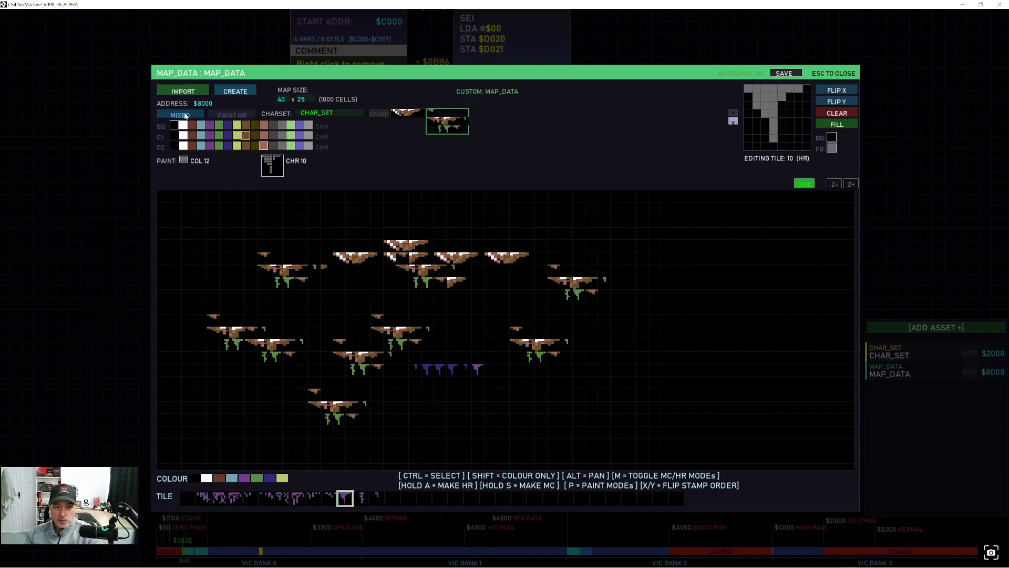
left_click(421, 112)
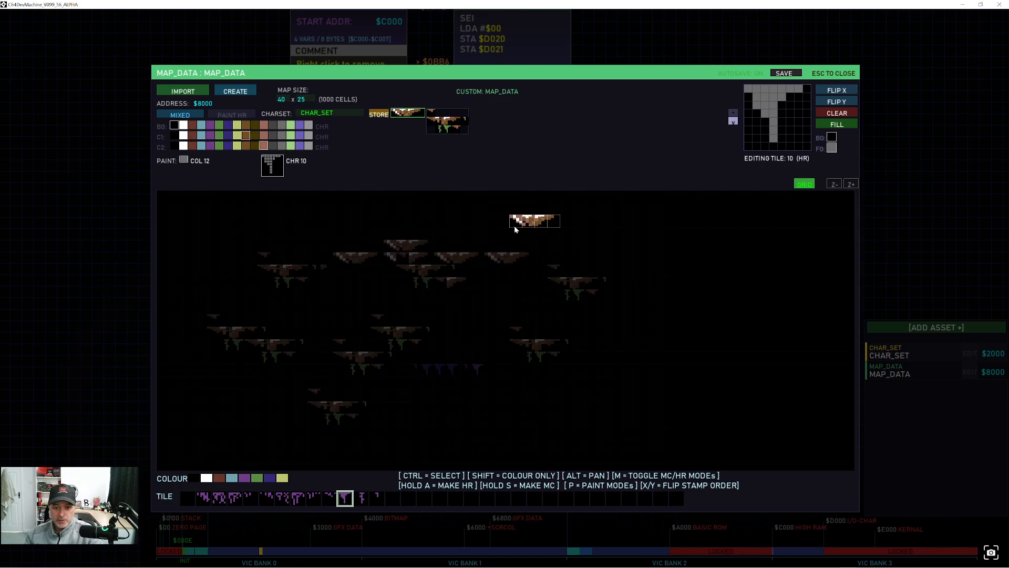
left_click(515, 220)
left_click(554, 233)
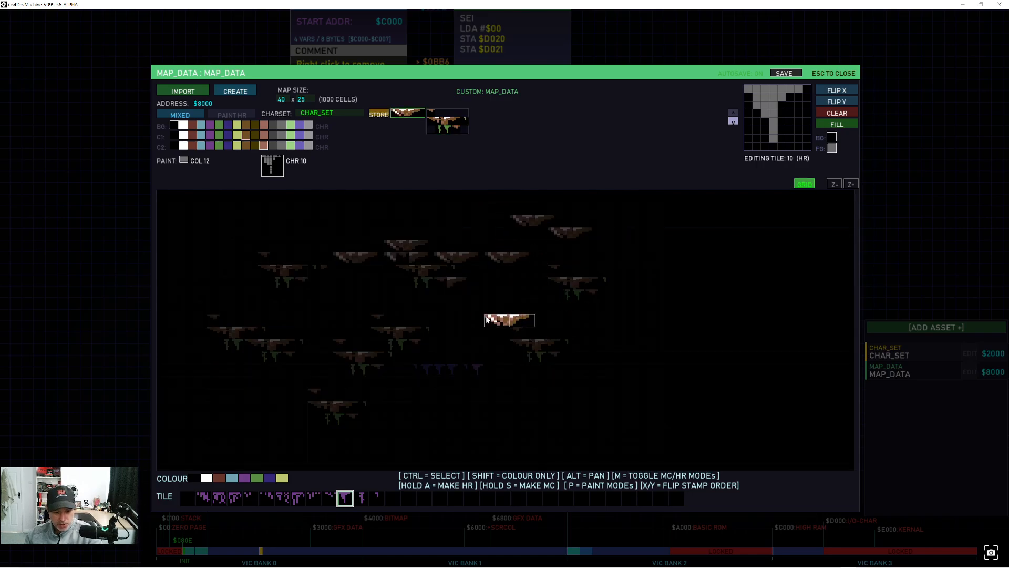
left_click(457, 297)
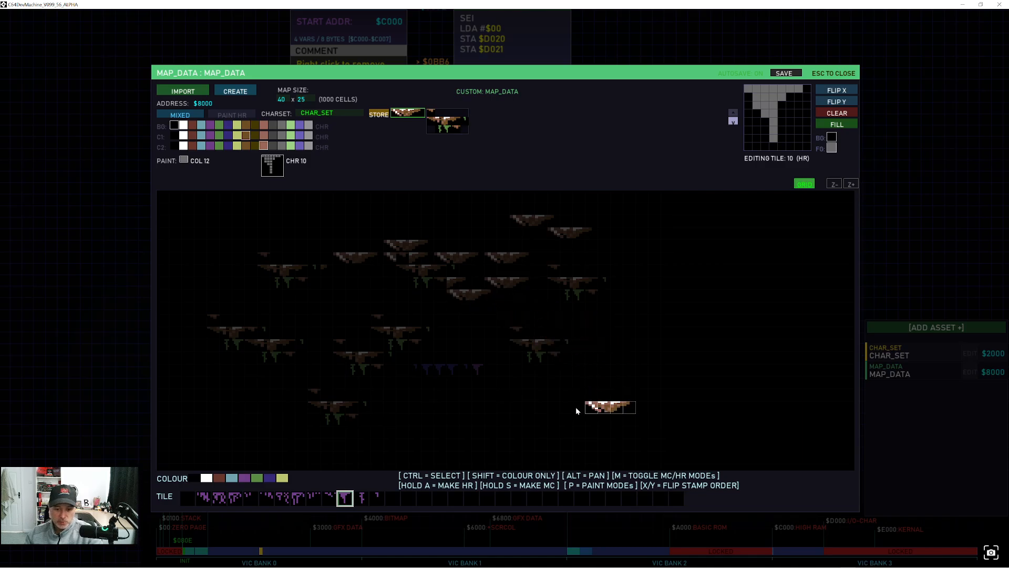
scroll(578, 405, "down", 1)
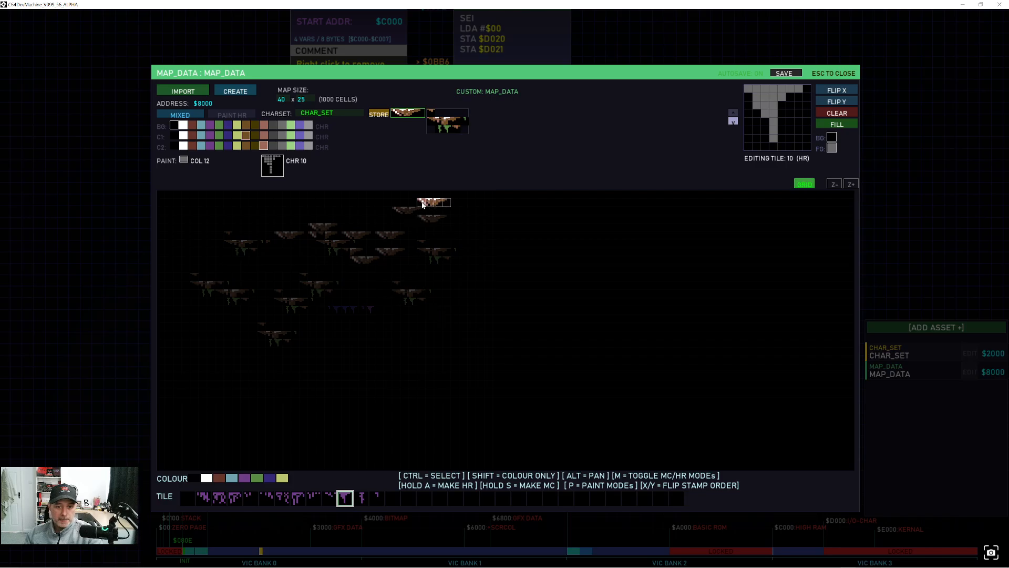
right_click(421, 204)
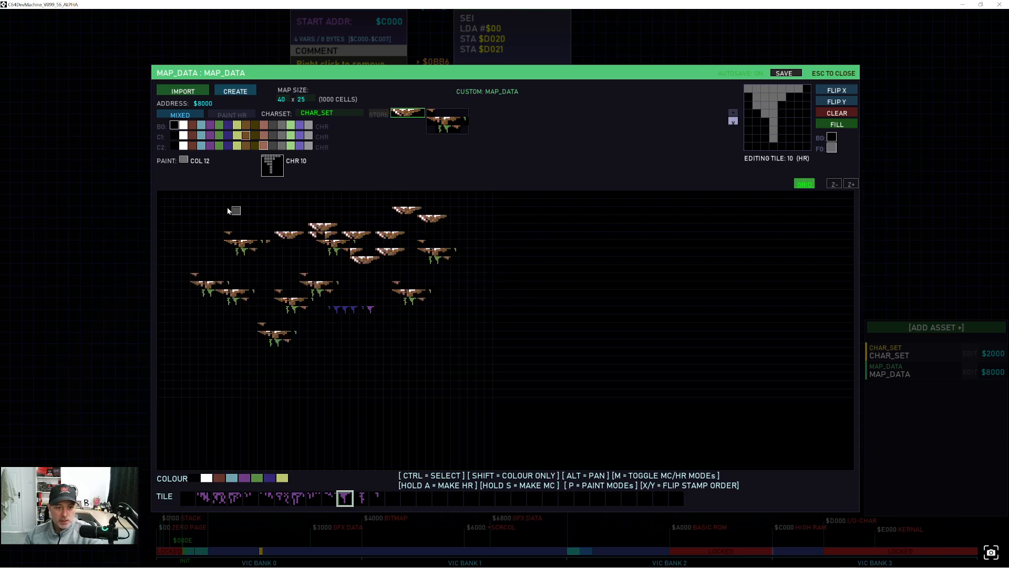
Set the map width to 160 cells
left_click(284, 101)
key("BackSpace")
key("BackSpace")
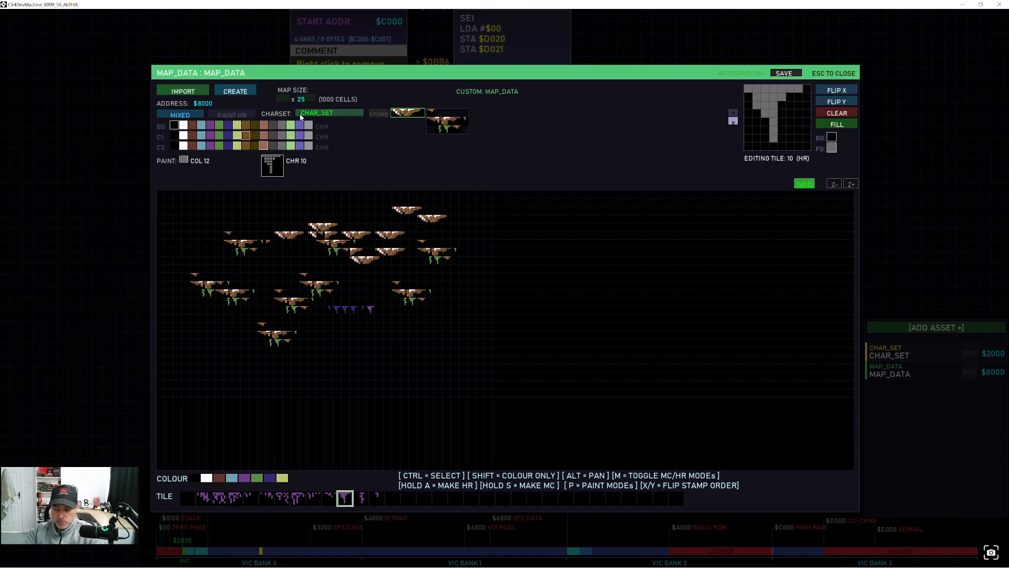
type("160")
key("Return")
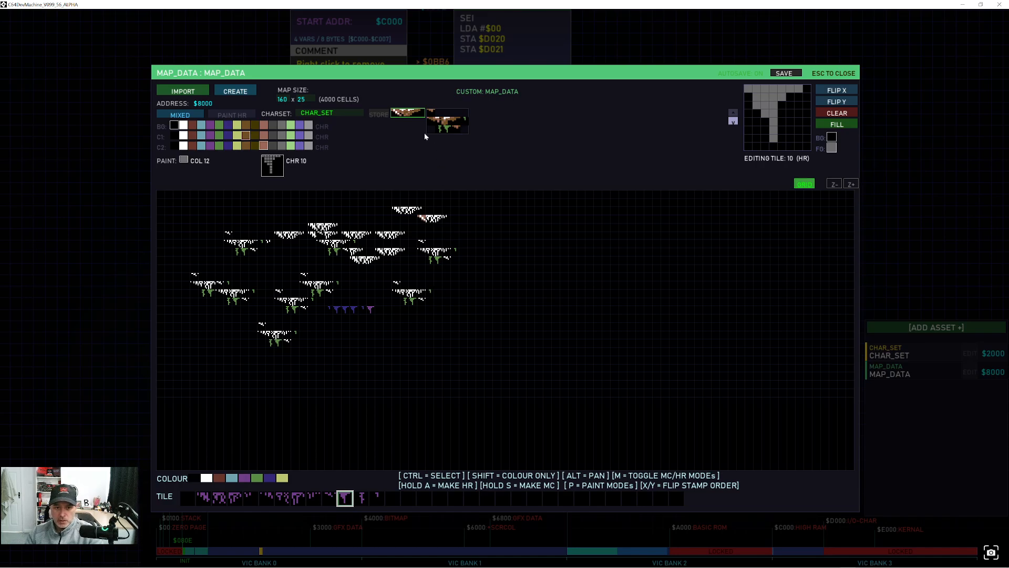
Stamp copies of the stored platform in the empty area beyond the original tiles, forming a digit 1 with two stacked platforms beside it
left_click(409, 113)
left_click(598, 252)
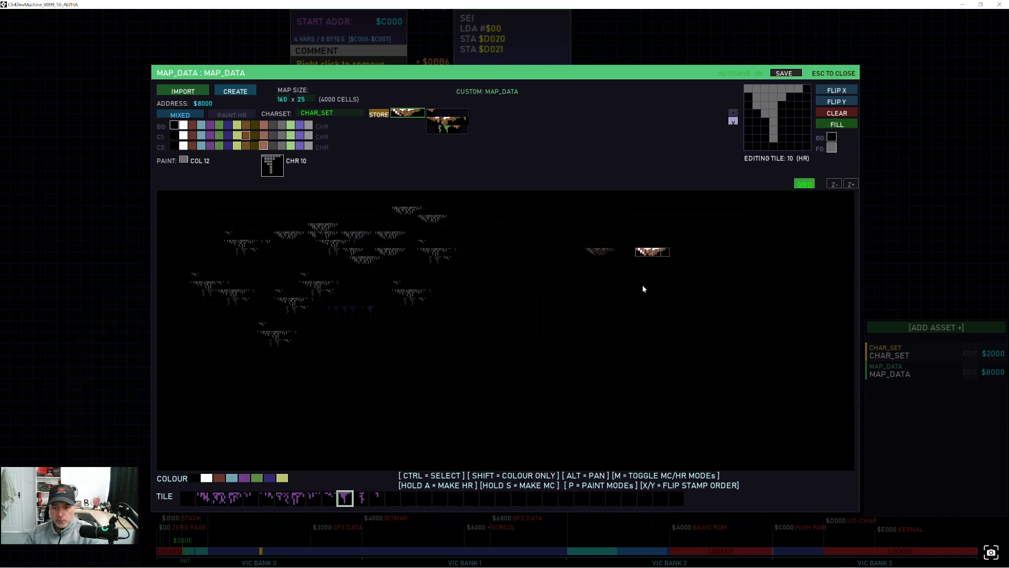
left_click(626, 244)
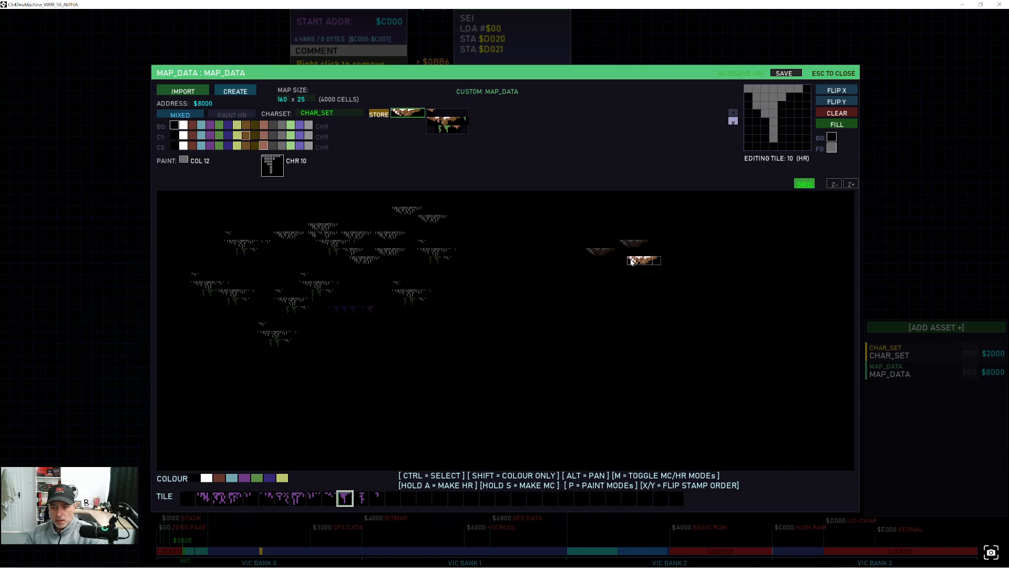
left_click(631, 261)
left_click(632, 285)
left_click(631, 310)
left_click(632, 335)
left_click(589, 336)
left_click(623, 336)
left_click(681, 343)
left_click(682, 336)
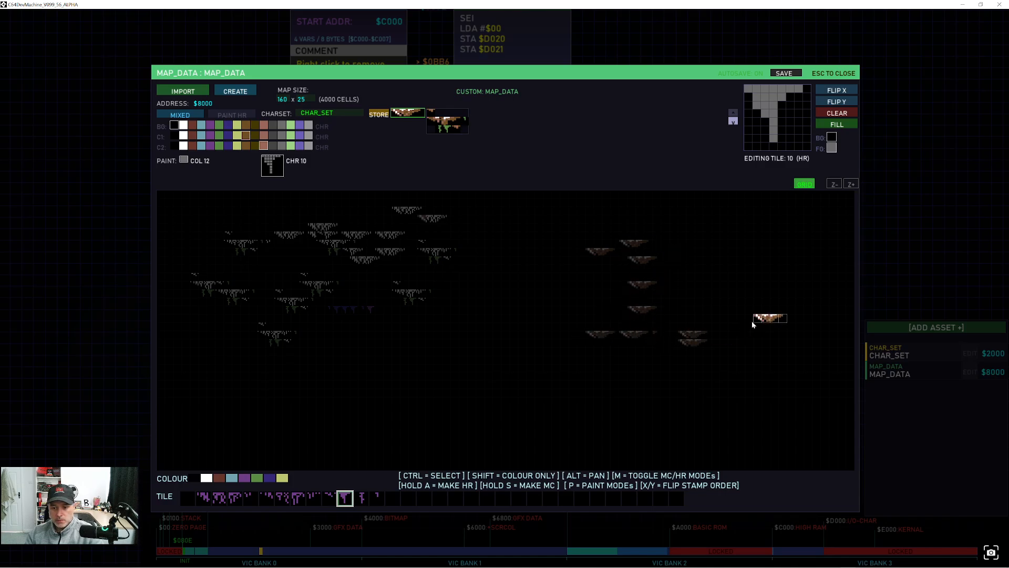
Stamp copies of the stored platform in the next empty section of the map, forming a digit 2
left_click_drag(673, 329, 432, 319)
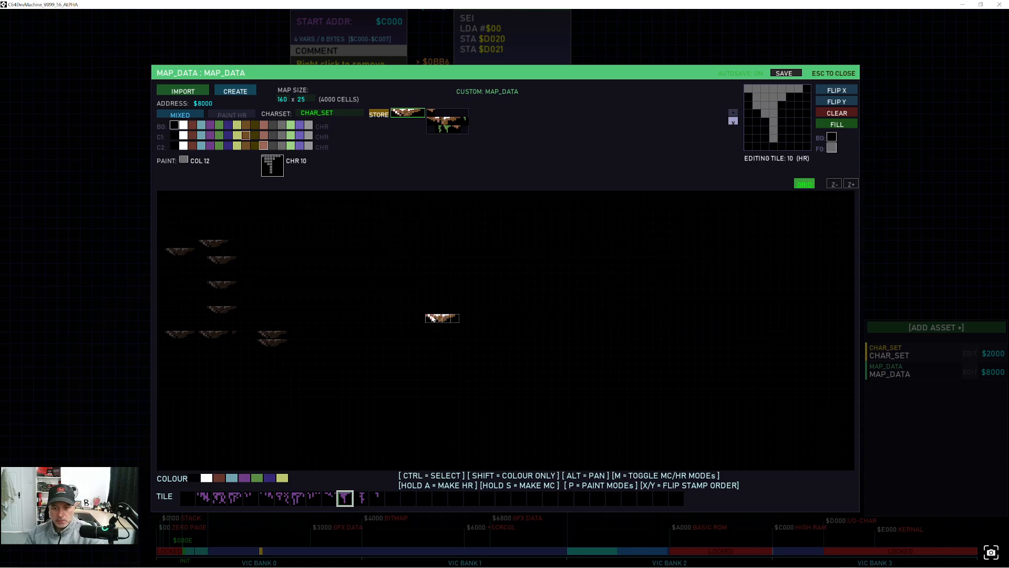
left_click(516, 243)
left_click(559, 236)
left_click(575, 244)
left_click(567, 269)
left_click(550, 285)
left_click(542, 302)
left_click(525, 310)
left_click(502, 327)
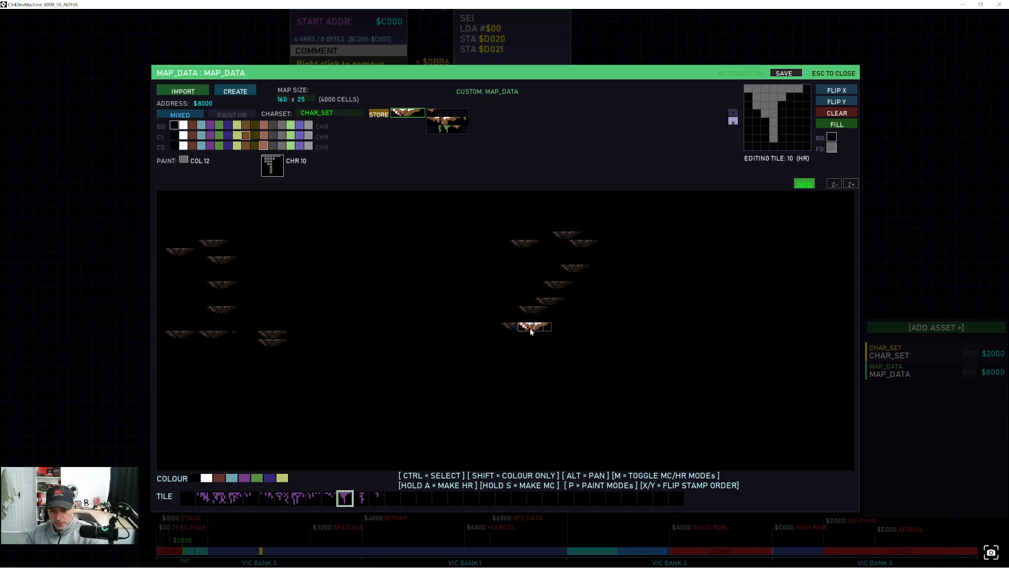
left_click(527, 328)
left_click(549, 334)
left_click(575, 335)
Stamp copies of the stored platform in the section beyond the digit 2, forming a digit 3
left_click_drag(613, 273, 411, 274)
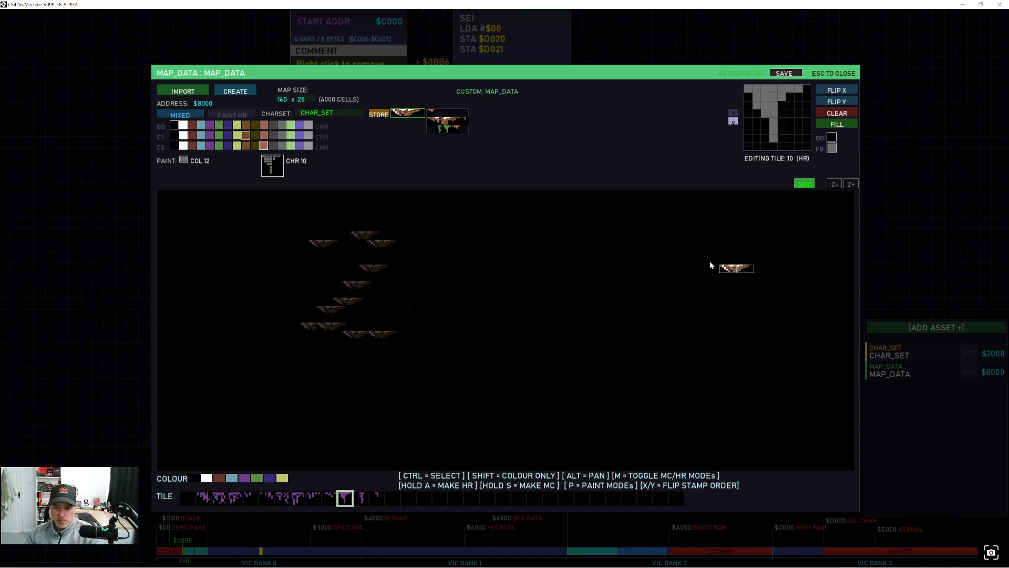
left_click(624, 236)
left_click(666, 236)
left_click(691, 244)
left_click(691, 252)
left_click(657, 269)
left_click(683, 277)
left_click(700, 293)
left_click(700, 310)
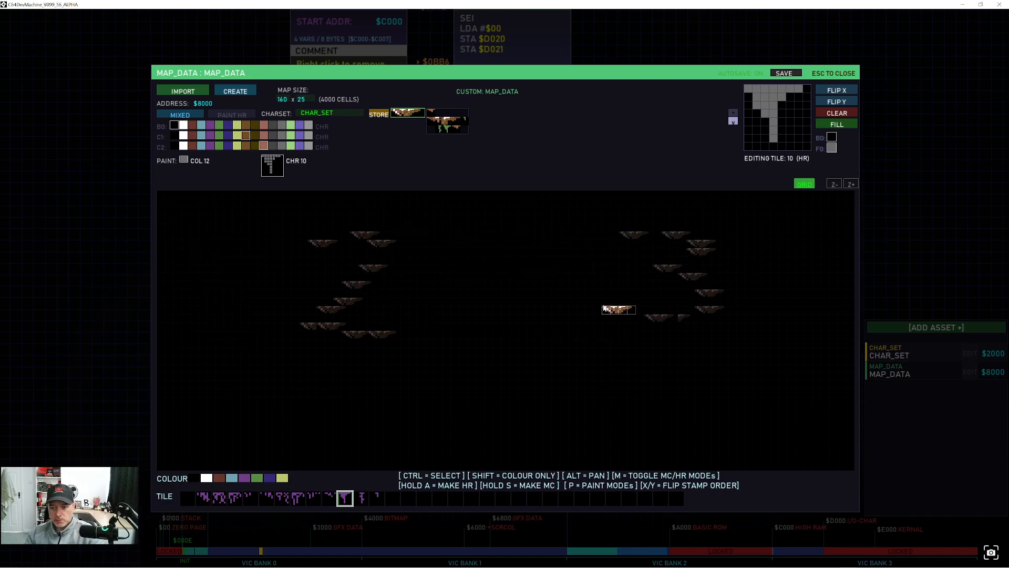
left_click(604, 308)
Stamp a few platforms beyond the digit 3 and erase most of their tiles
left_click_drag(635, 287, 425, 287)
left_click(655, 292)
left_click(614, 292)
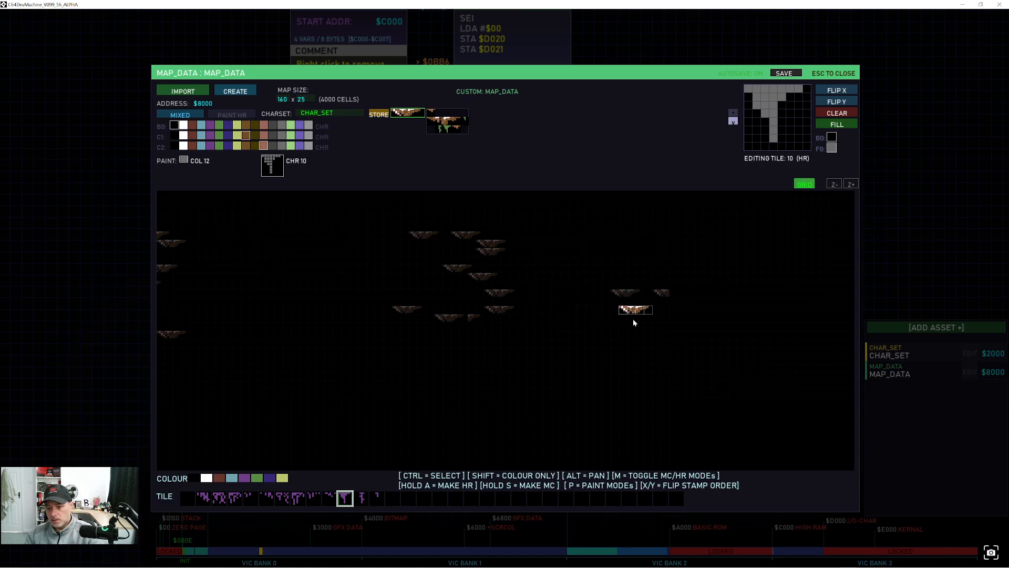
left_click(604, 326)
left_click(636, 318)
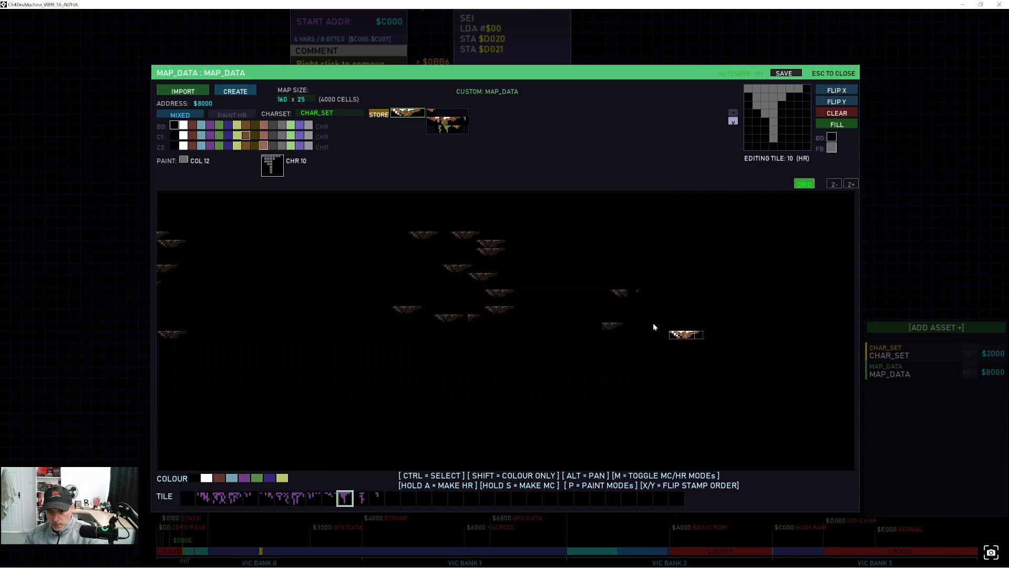
right_click(607, 326)
right_click(615, 326)
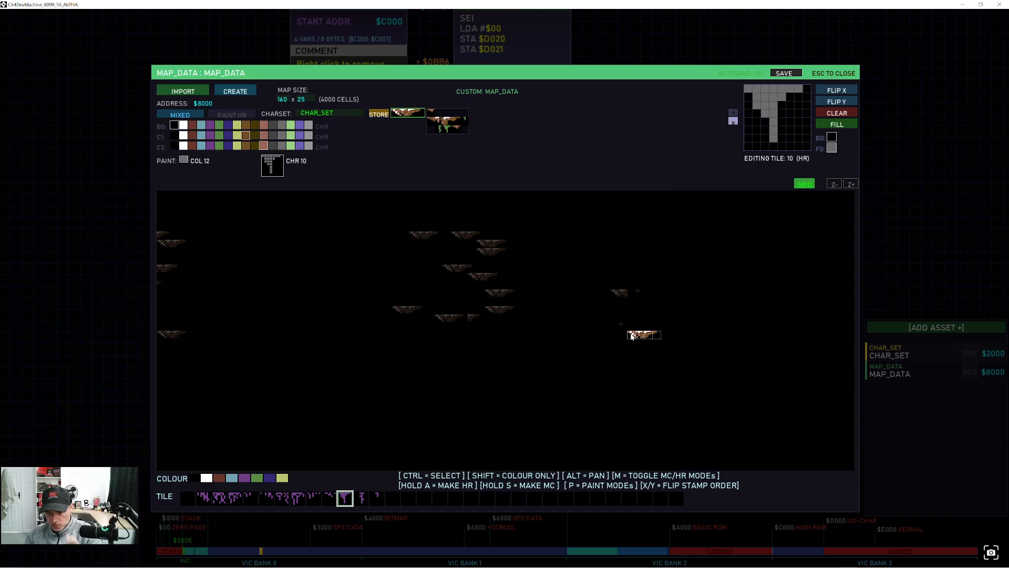
right_click(623, 326)
right_click(640, 294)
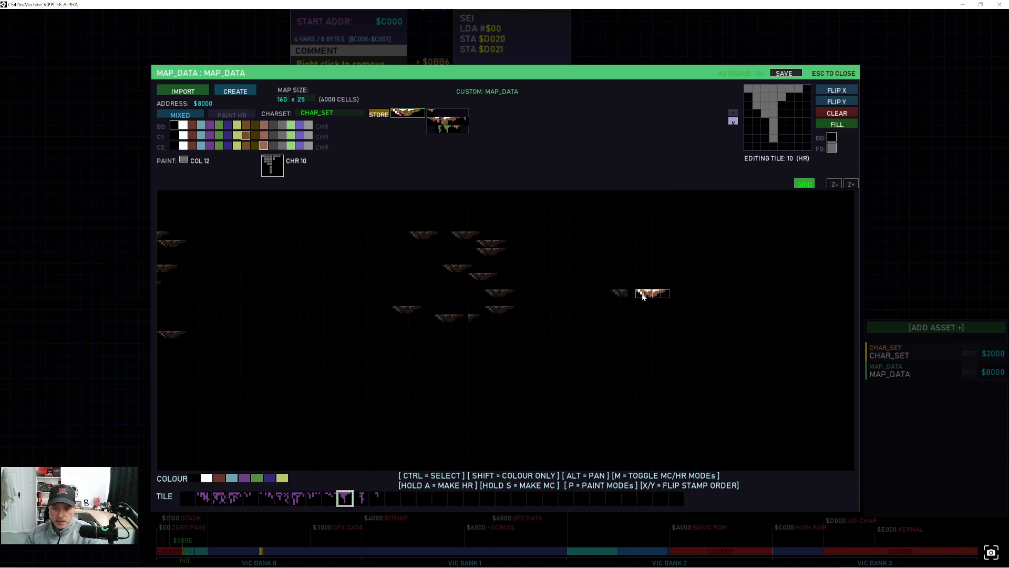
Close the map editor, build and run the program to examine the wider map scrolling, and close the emulator
left_click(492, 311)
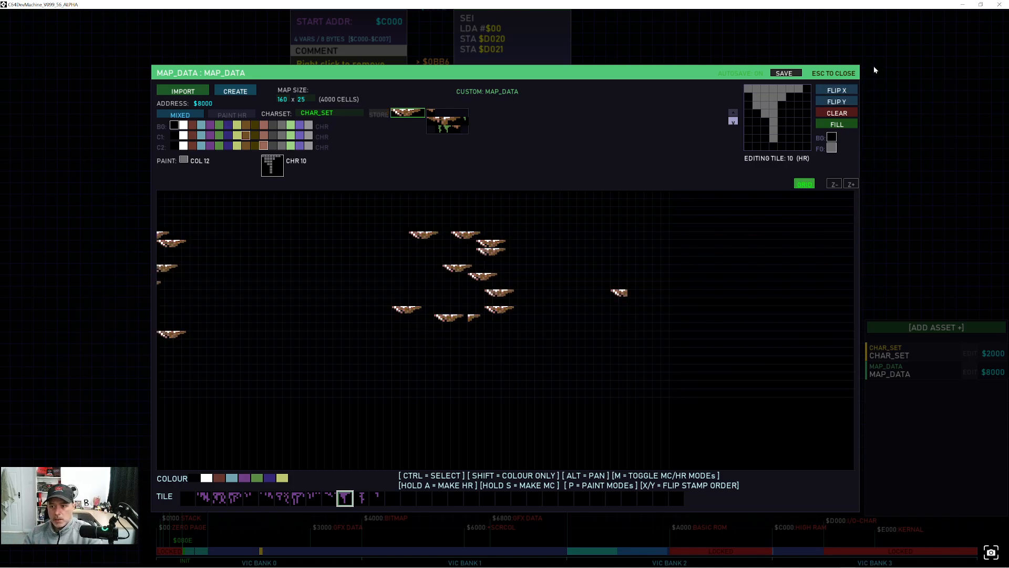
key("Escape")
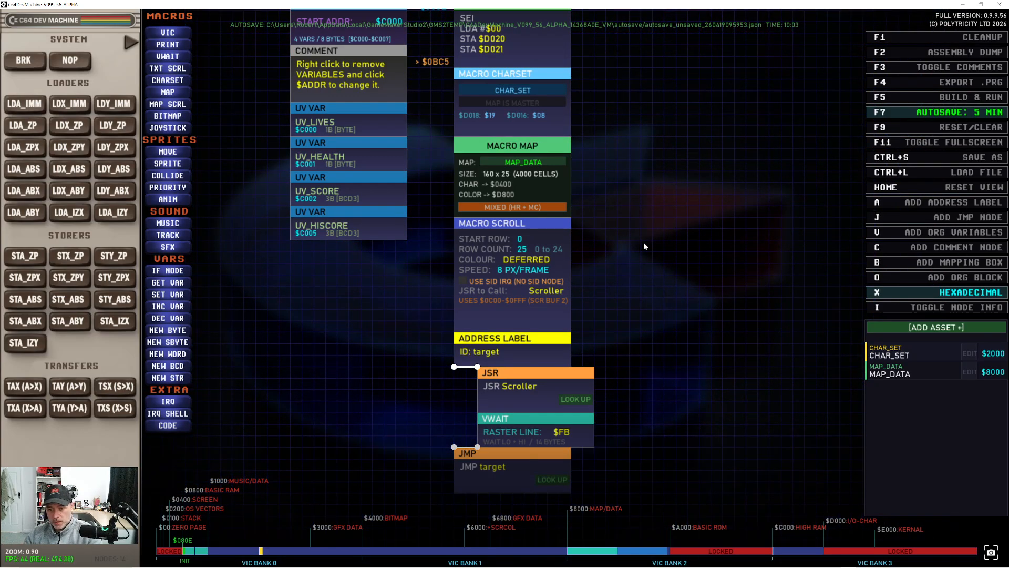
key("F5")
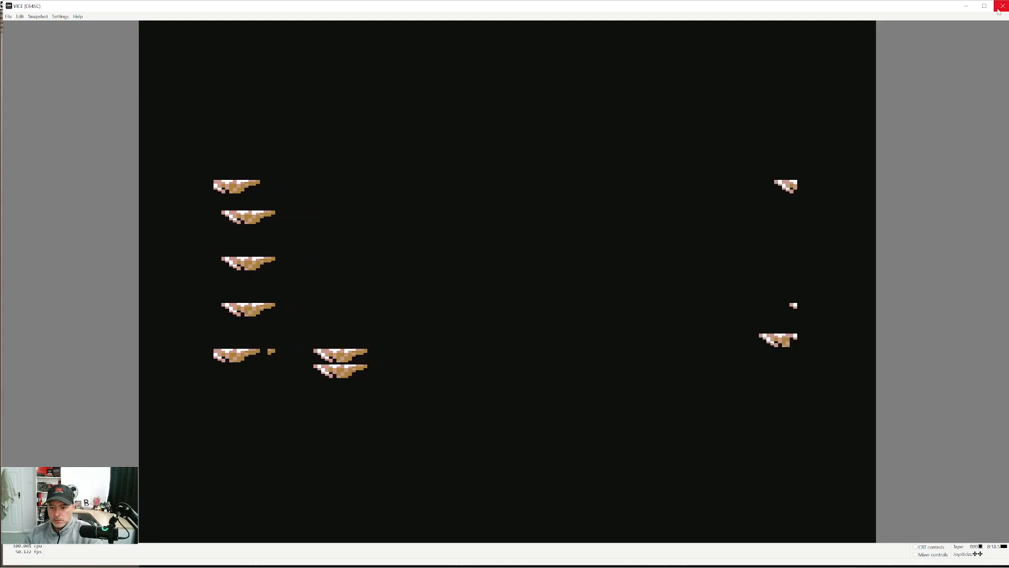
left_click(999, 9)
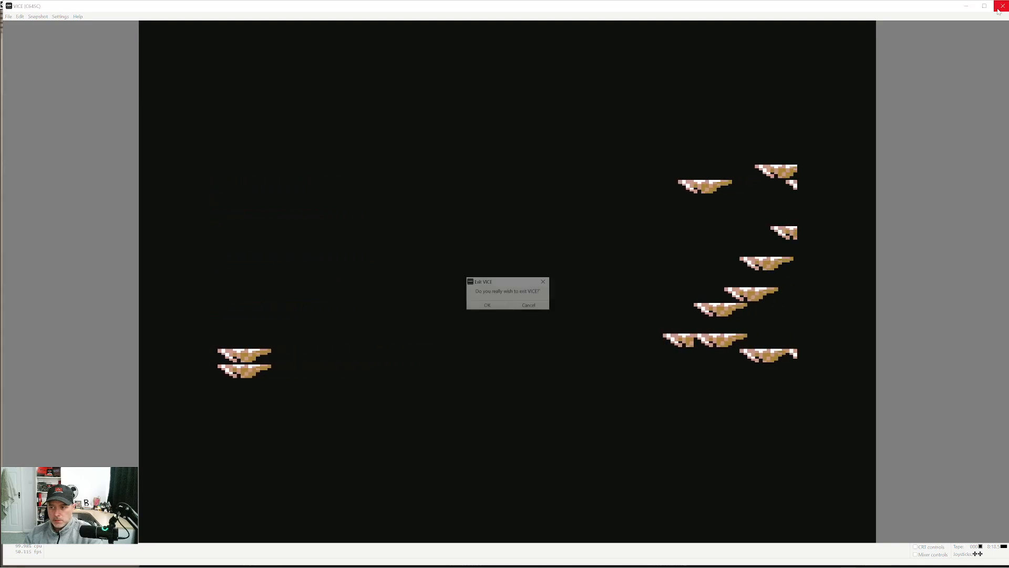
left_click(494, 305)
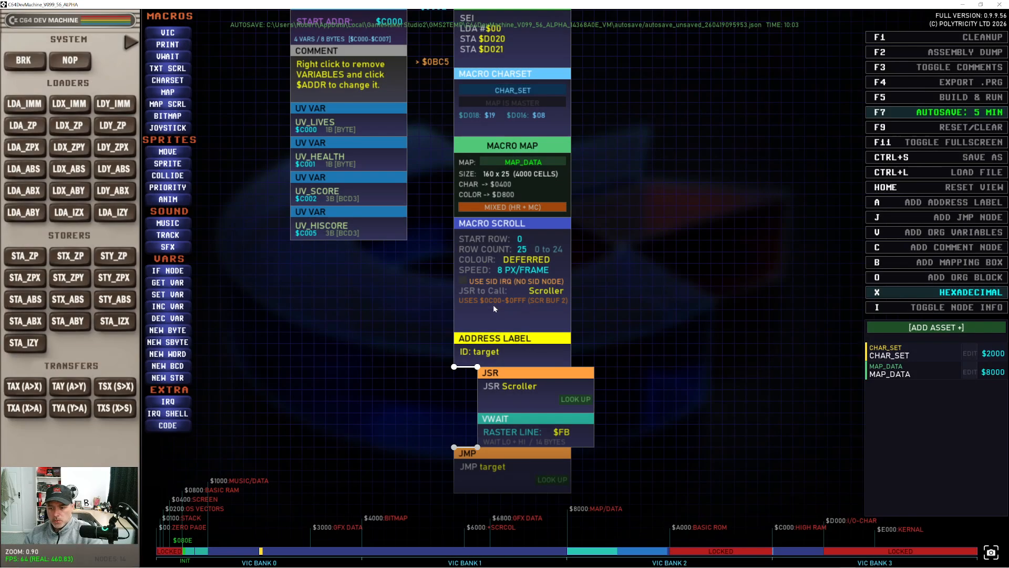
Reopen MAP_DATA and toggle between HR only and mixed modes to compare how the original and newly stamped tiles look
left_click(970, 372)
left_click_drag(626, 310, 689, 310)
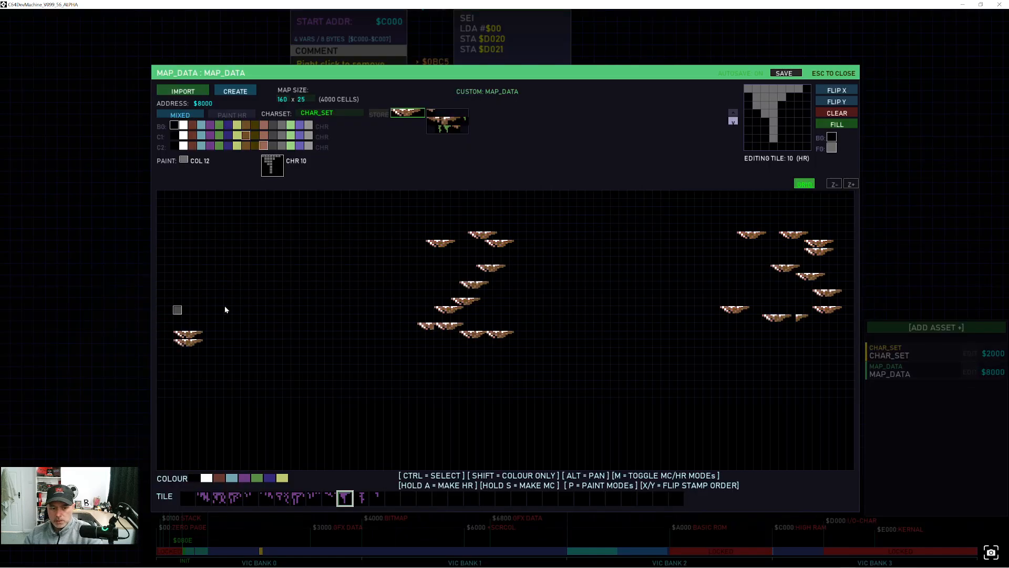
left_click_drag(210, 309, 613, 302)
left_click_drag(318, 294, 492, 297)
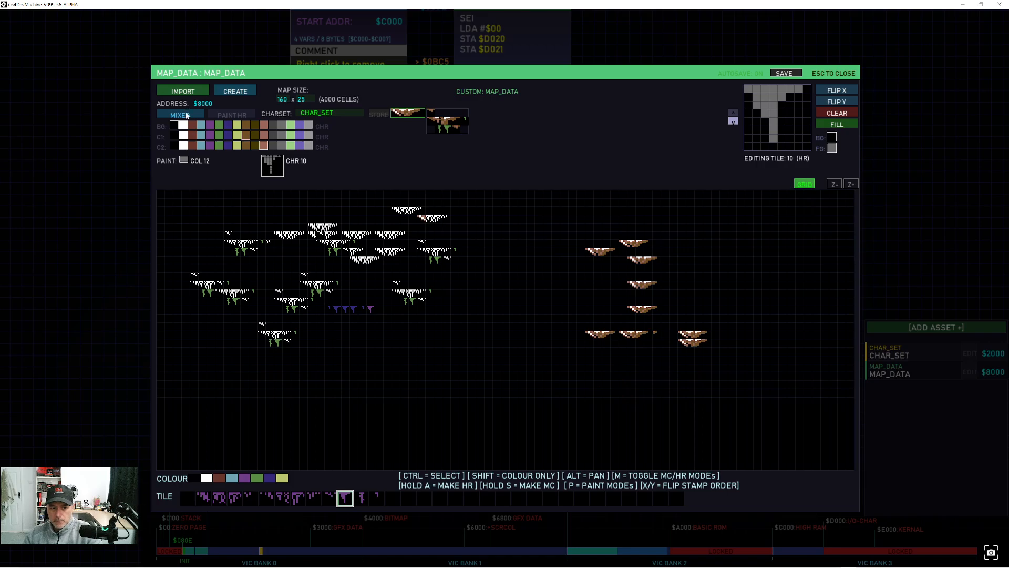
left_click(198, 115)
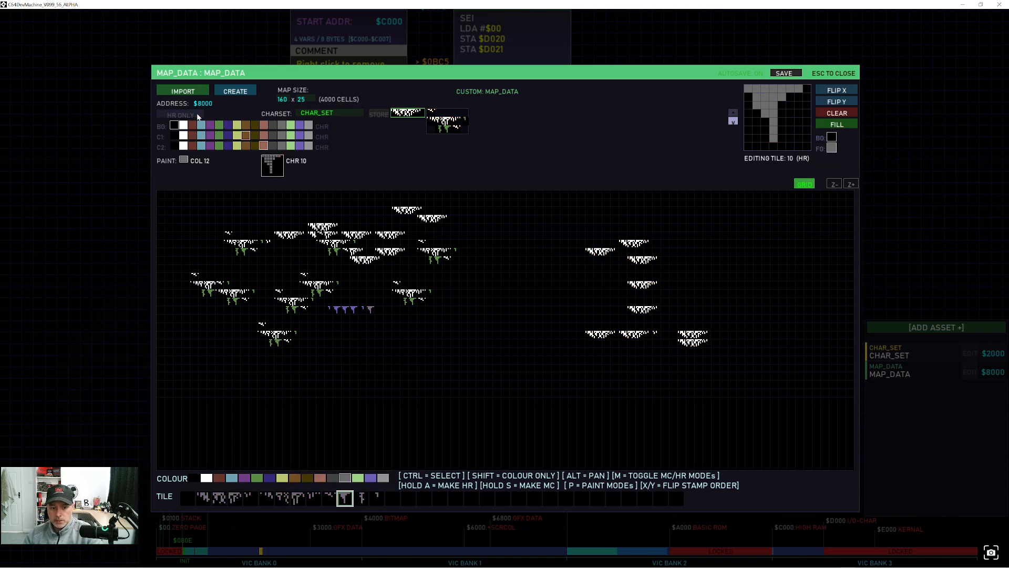
left_click(198, 115)
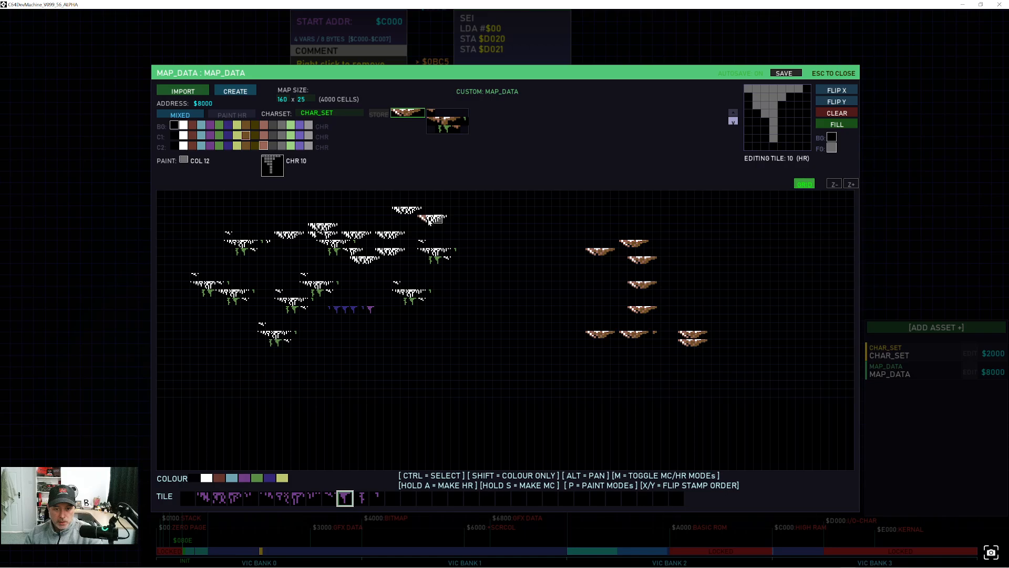
Convert the upper platforms in the original map section to multicolour, trying high resolution on a few of their tiles
scroll(432, 221, "up", 2)
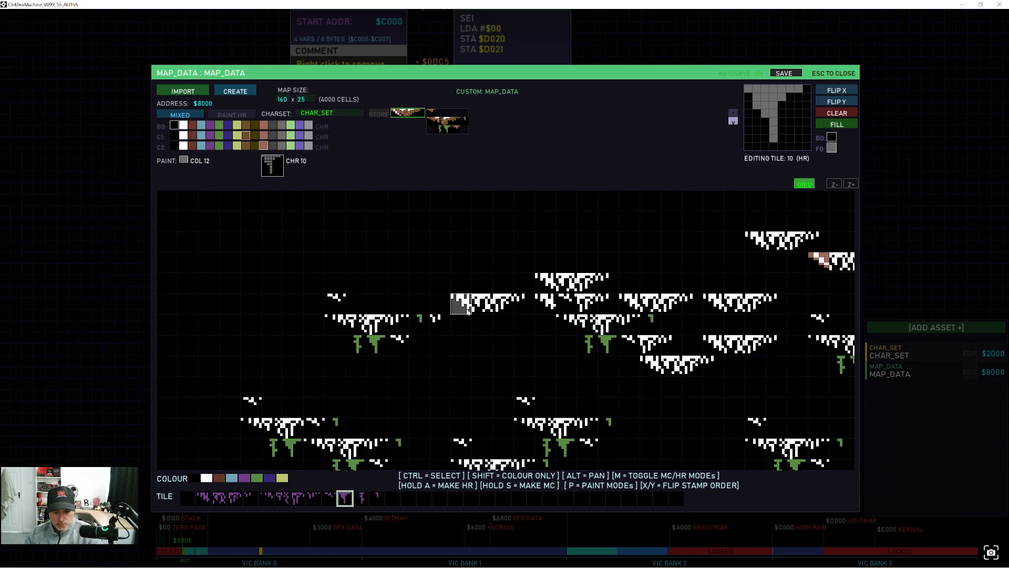
scroll(465, 312, "down", 1)
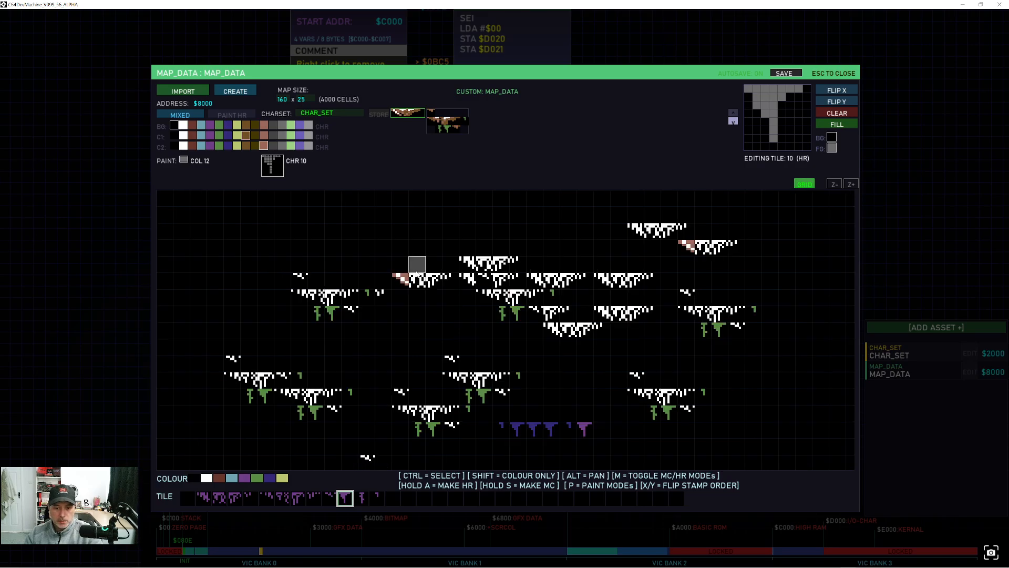
mouse_move(421, 284)
left_mouse_down()
mouse_move(514, 277)
mouse_move(491, 266)
mouse_move(534, 281)
mouse_move(641, 279)
mouse_move(652, 234)
mouse_move(639, 228)
mouse_move(714, 239)
mouse_move(718, 247)
mouse_move(641, 259)
mouse_move(694, 286)
mouse_move(686, 292)
mouse_move(719, 297)
mouse_move(694, 312)
mouse_move(734, 311)
mouse_move(740, 322)
mouse_move(606, 310)
mouse_move(538, 329)
mouse_move(577, 318)
mouse_move(516, 318)
left_mouse_up()
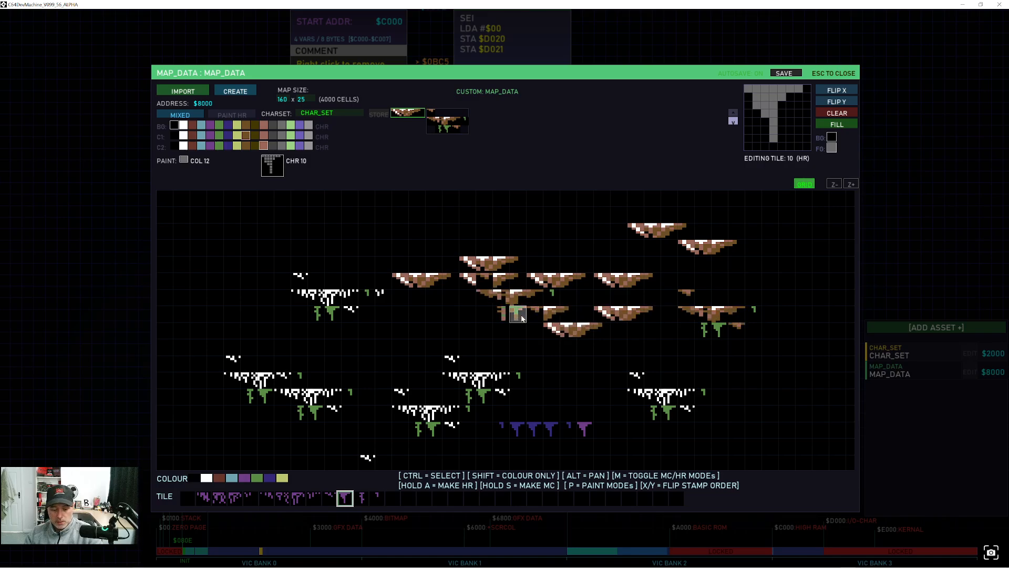
key("a")
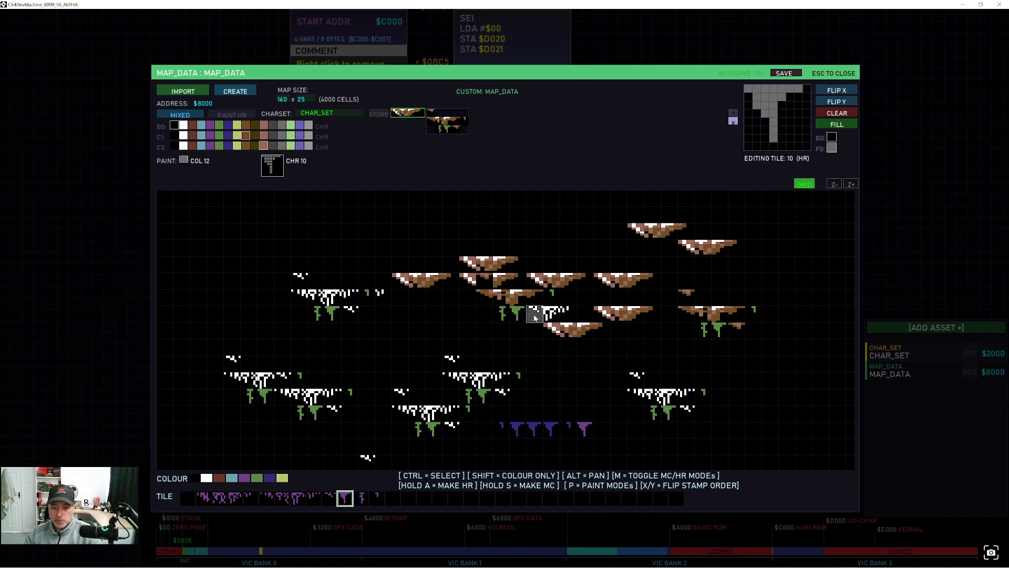
key("s")
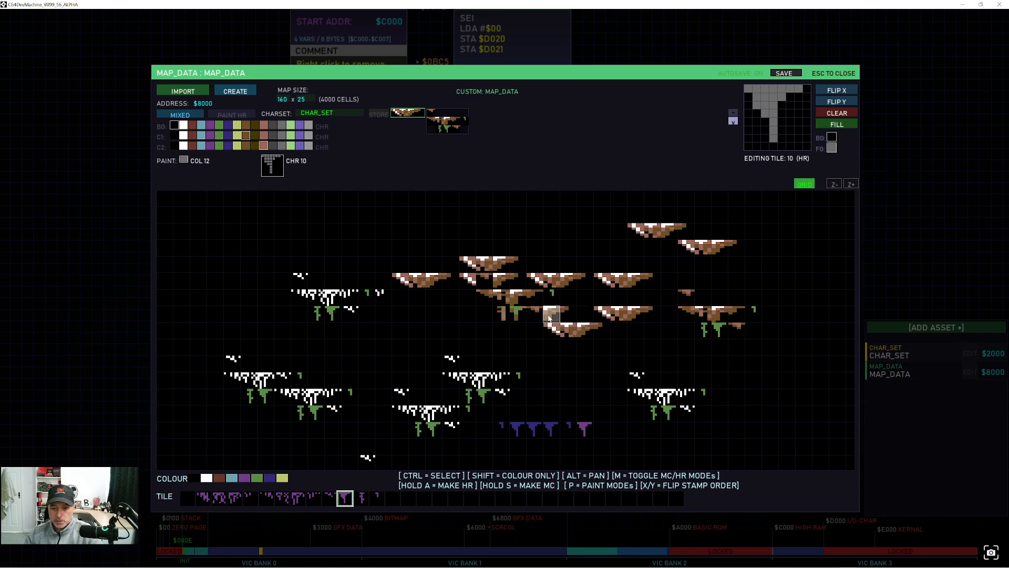
Convert most tiles of the remaining lower and far-left platforms in the original map section to multicolour
key("s")
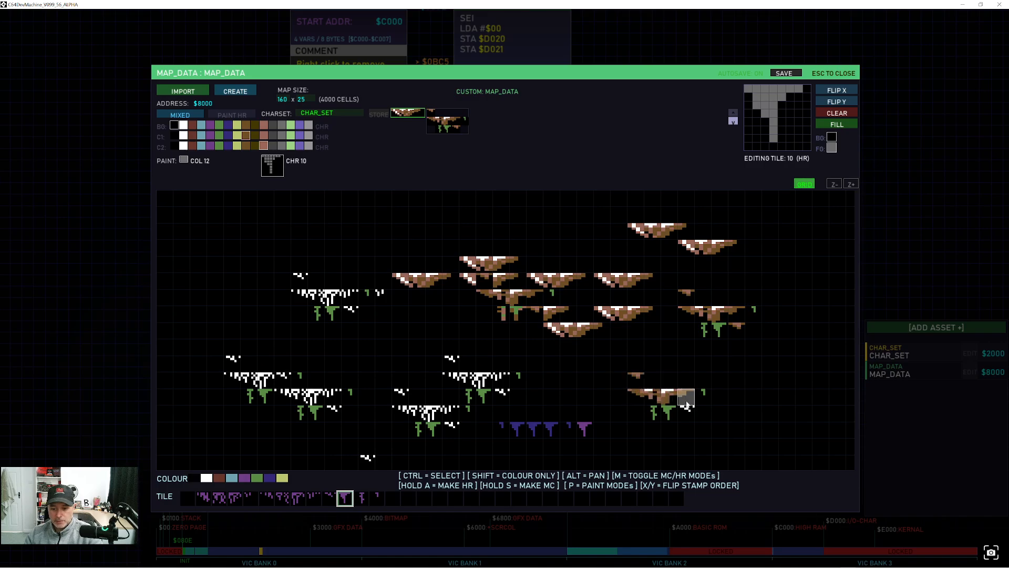
key("s")
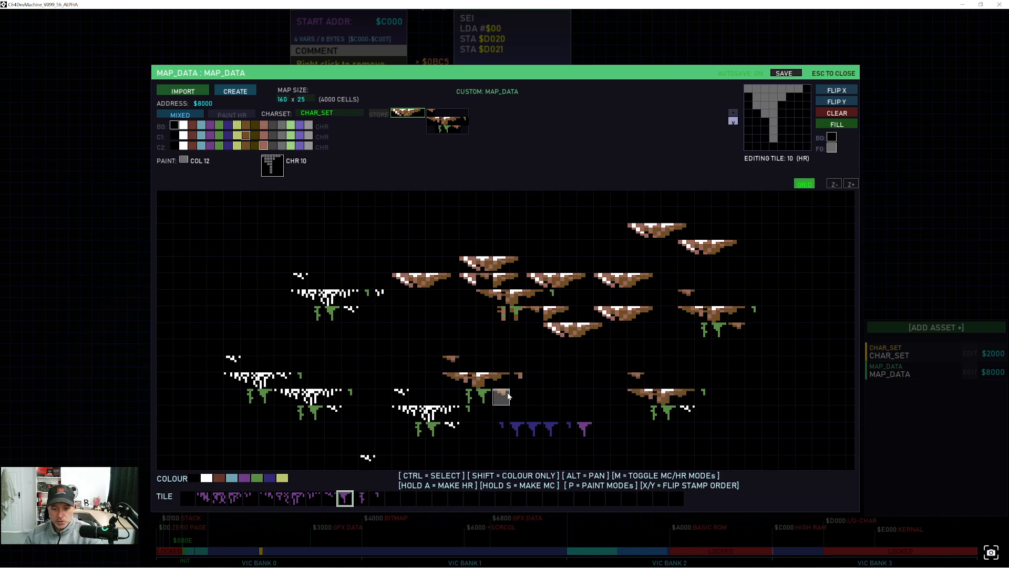
key("s")
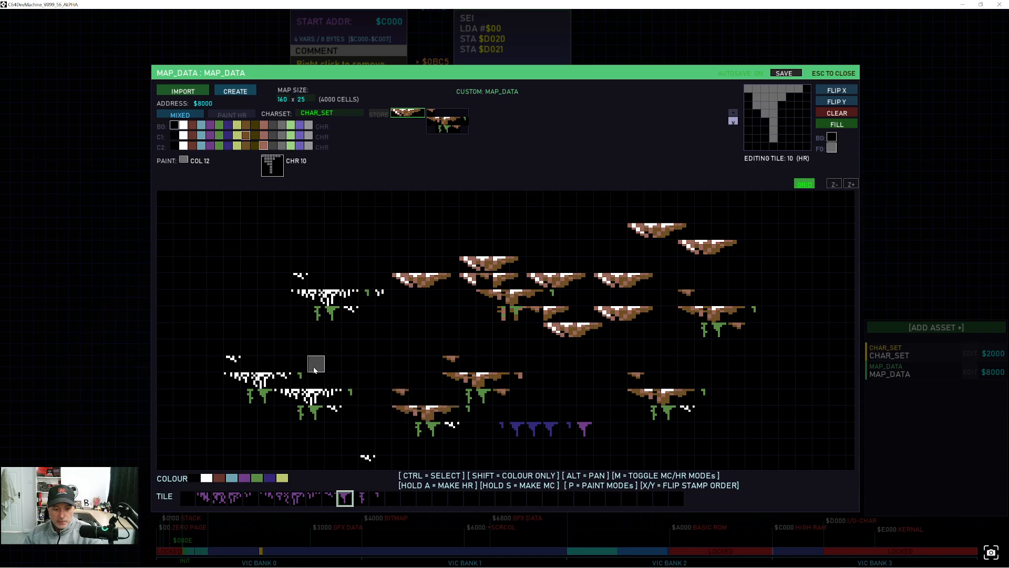
key("s")
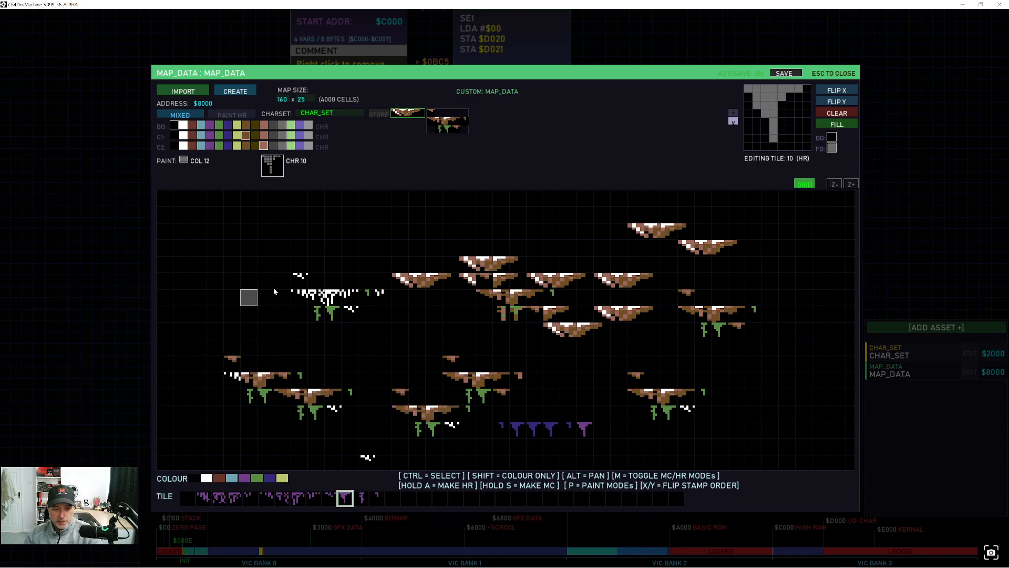
key("s")
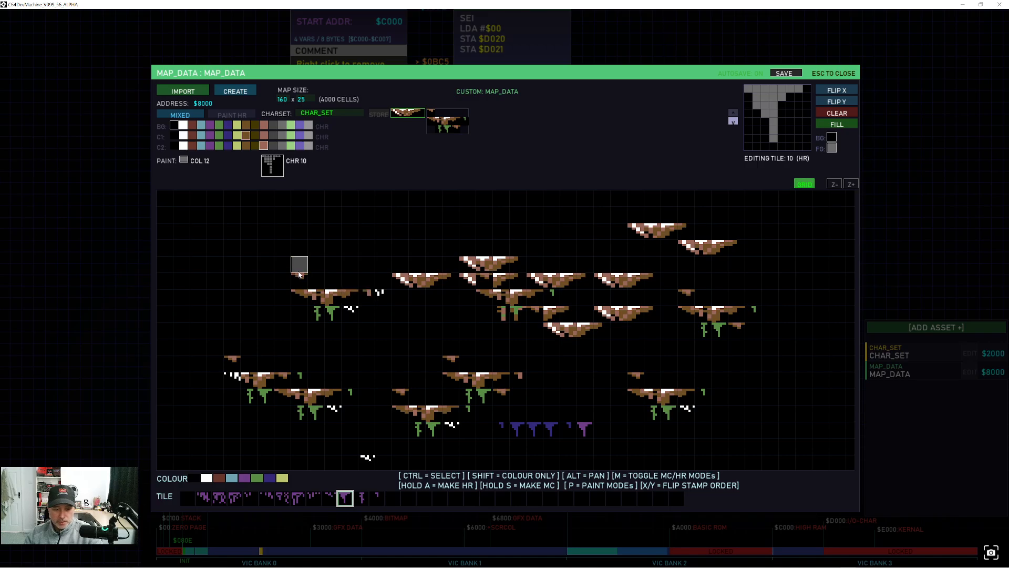
scroll(275, 350, "down", 3)
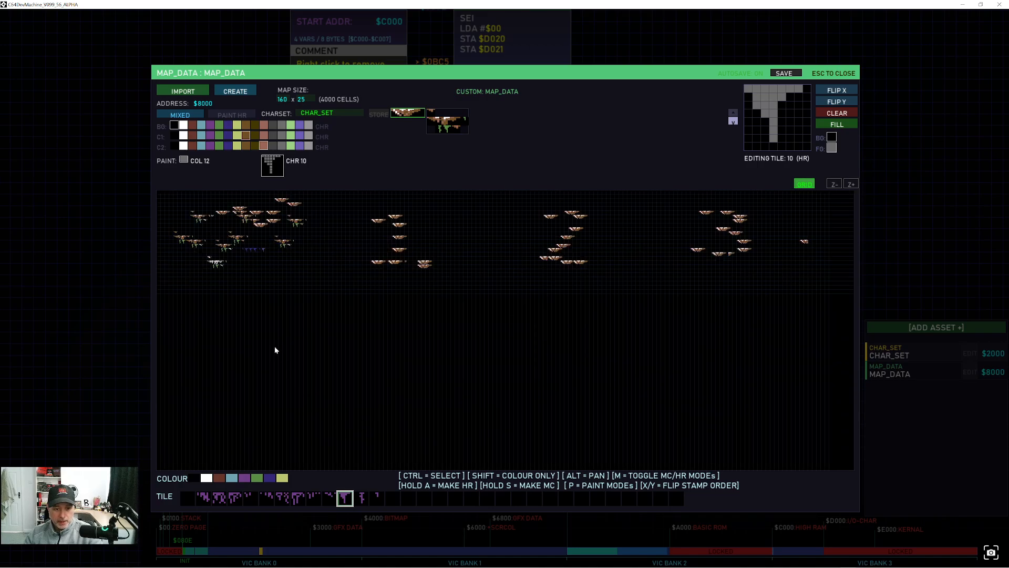
scroll(275, 351, "up", 2)
left_click_drag(264, 339, 286, 338)
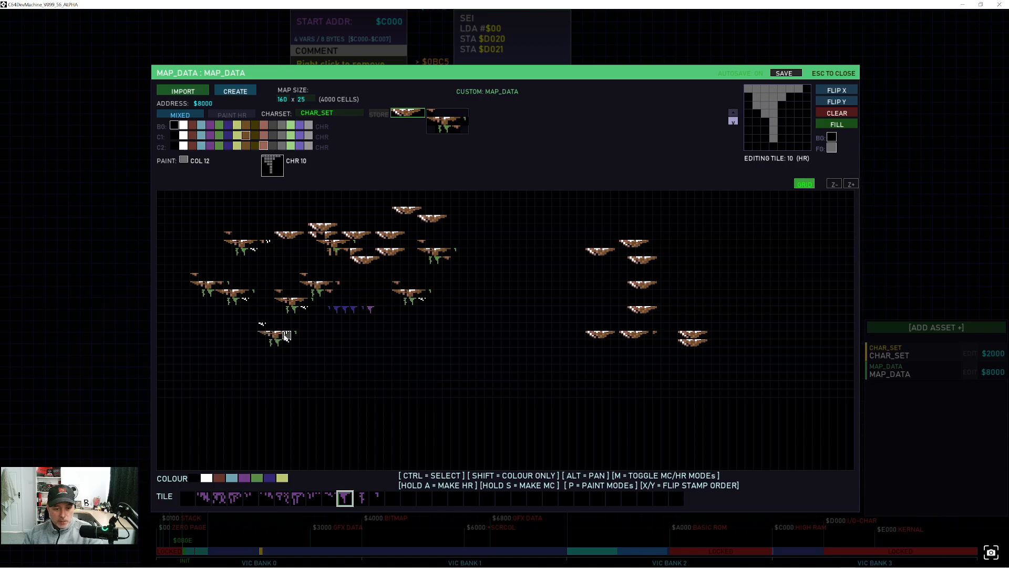
Recolour two neighbouring platforms in the upper cluster yellow (COL 7) and the platform above them cyan (COL 3)
scroll(244, 320, "up", 1)
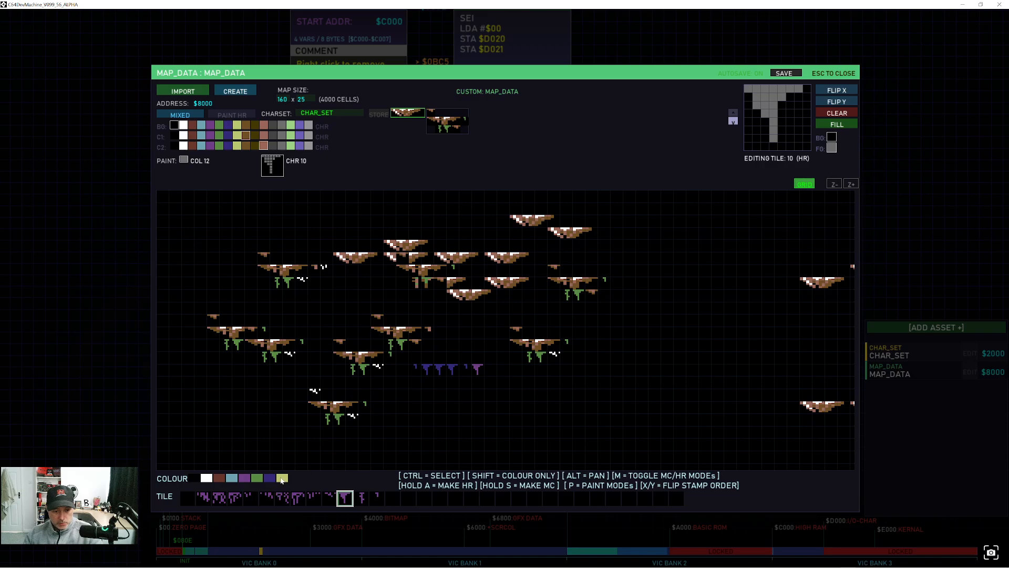
left_click(282, 478)
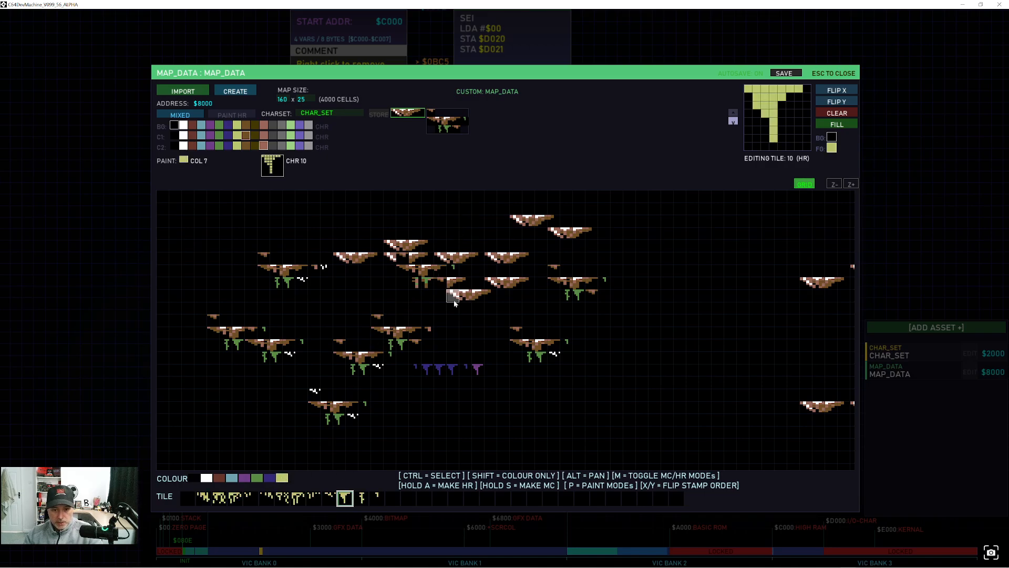
mouse_move(455, 303)
left_mouse_down()
mouse_move(503, 296)
mouse_move(515, 281)
mouse_move(496, 284)
left_mouse_up()
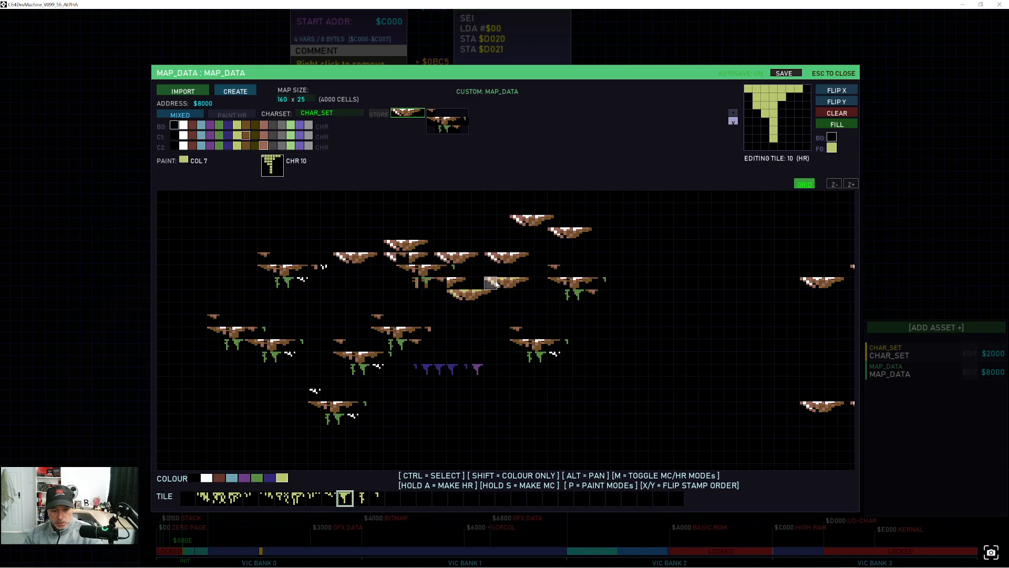
left_click(233, 478)
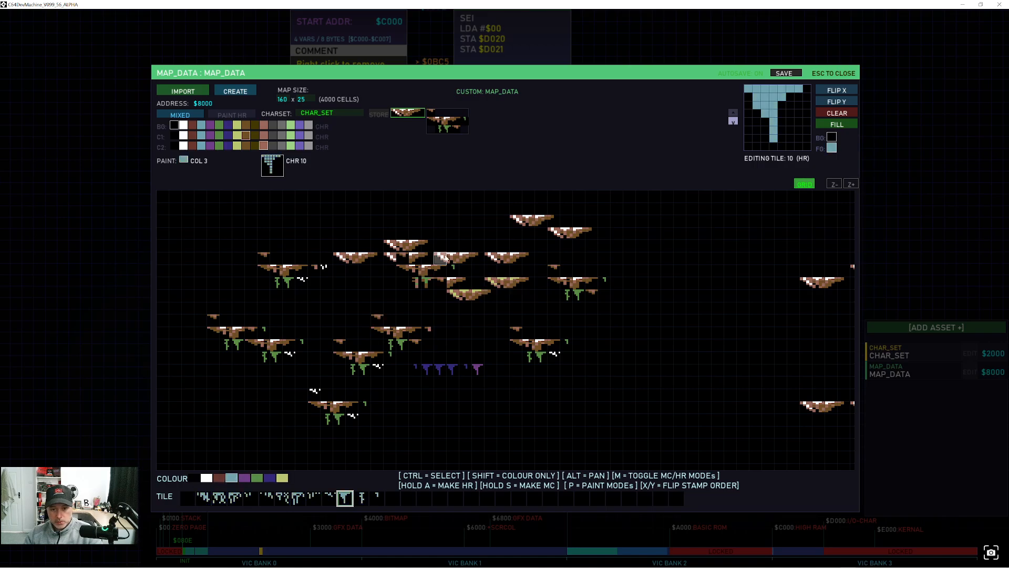
left_click_drag(442, 257, 464, 259)
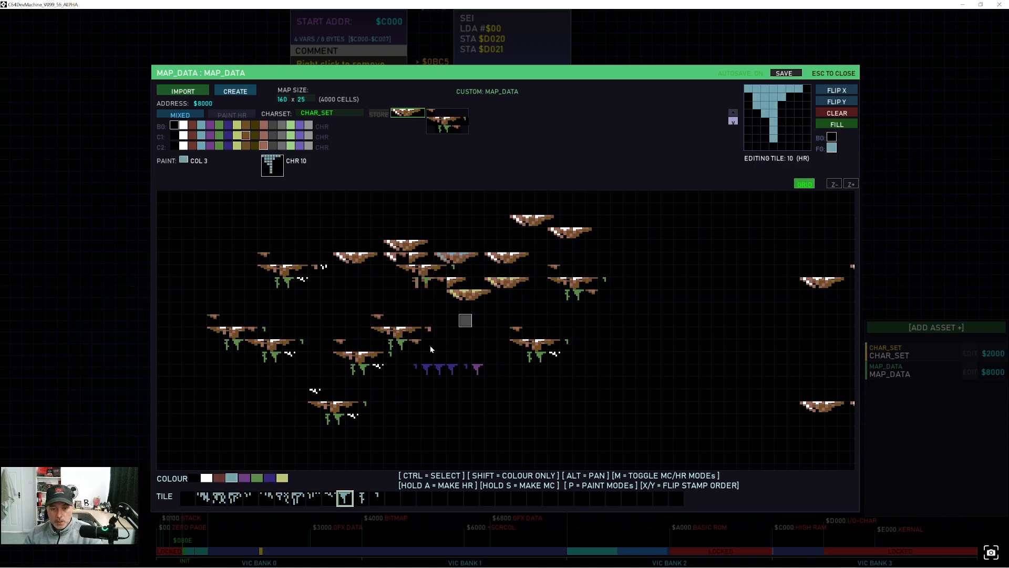
Paint a small block of tile 10 in green (COL 5) below the platforms, combining multicolour and high-resolution rows
left_click(243, 478)
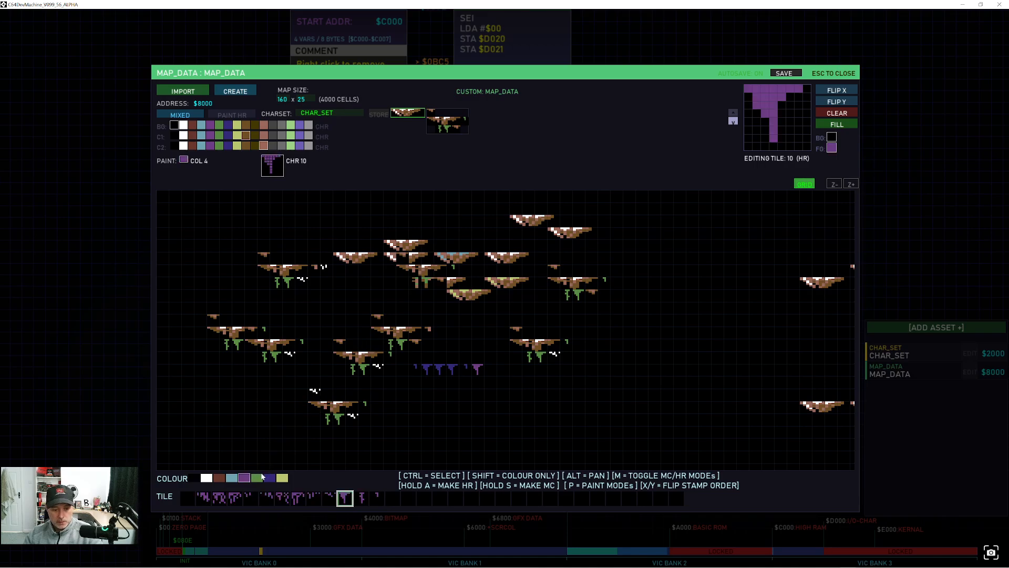
left_click(258, 477)
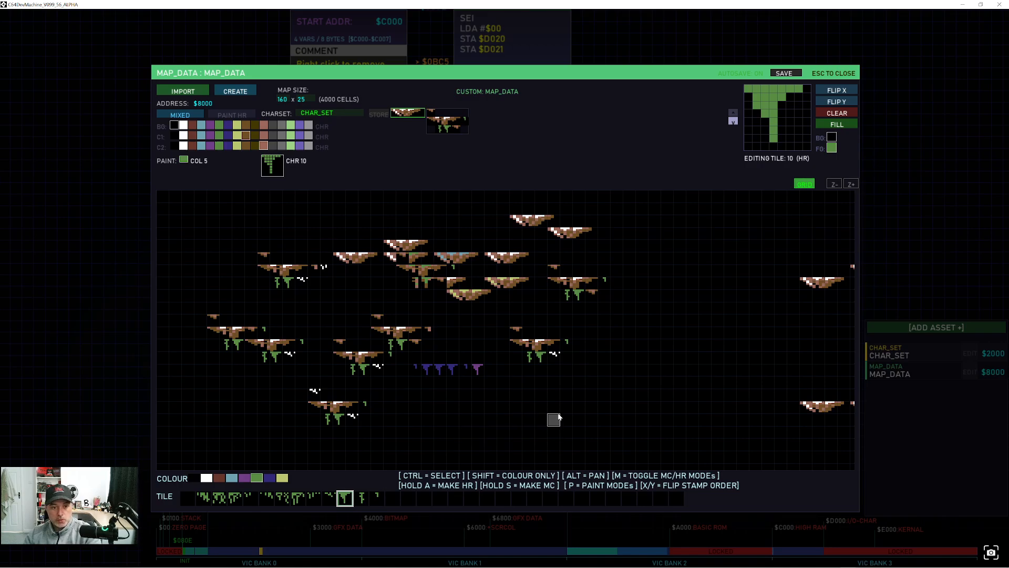
mouse_move(590, 383)
left_mouse_down()
mouse_move(628, 385)
mouse_move(634, 397)
mouse_move(589, 404)
left_mouse_up()
key("m")
key("m")
key("m")
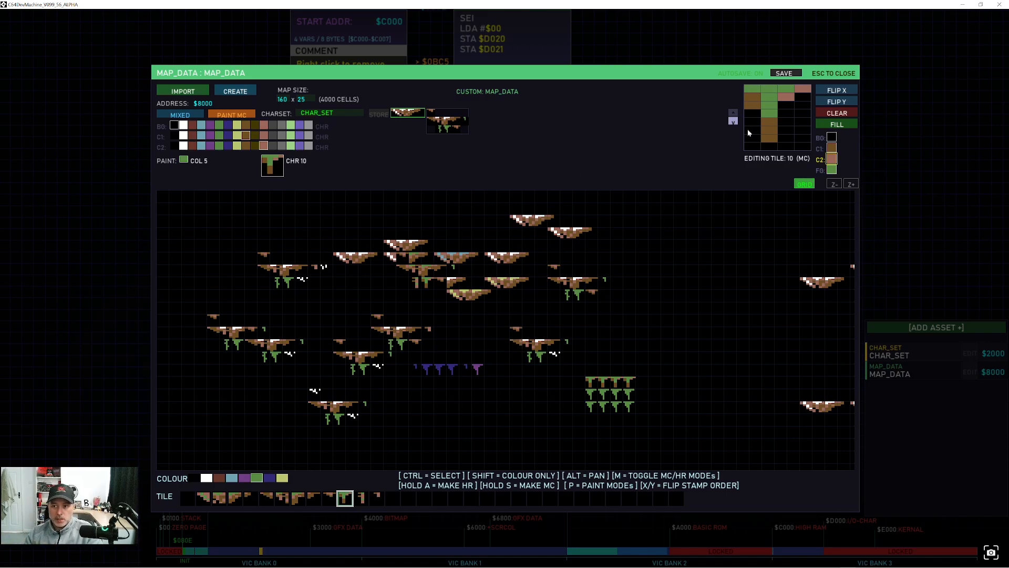
Close the map editor, open CHAR_SET for editing and copy tiles 1 to 4 into slots 16 to 19
left_click(852, 74)
left_click(983, 354)
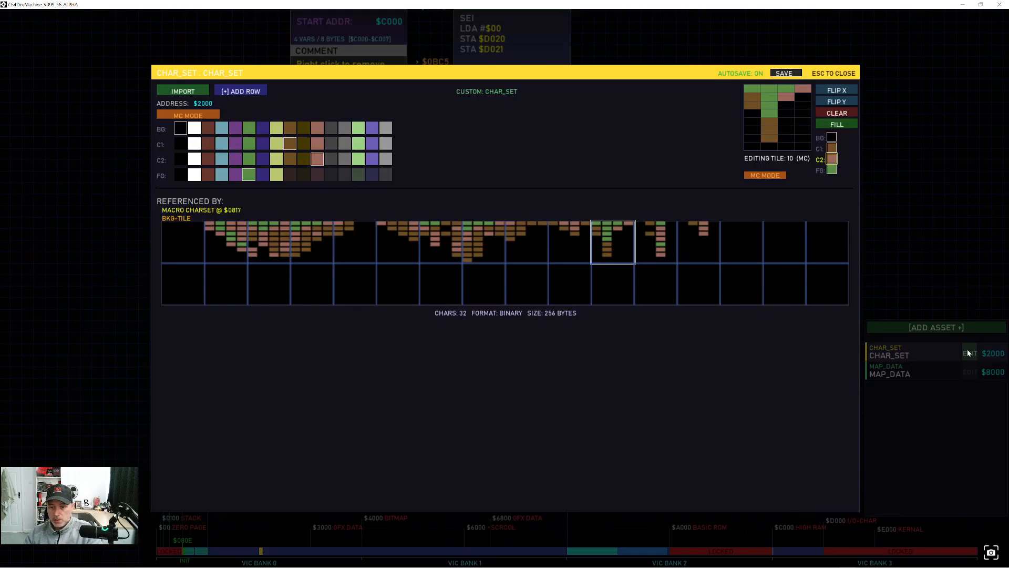
left_click(415, 247)
left_click(237, 239)
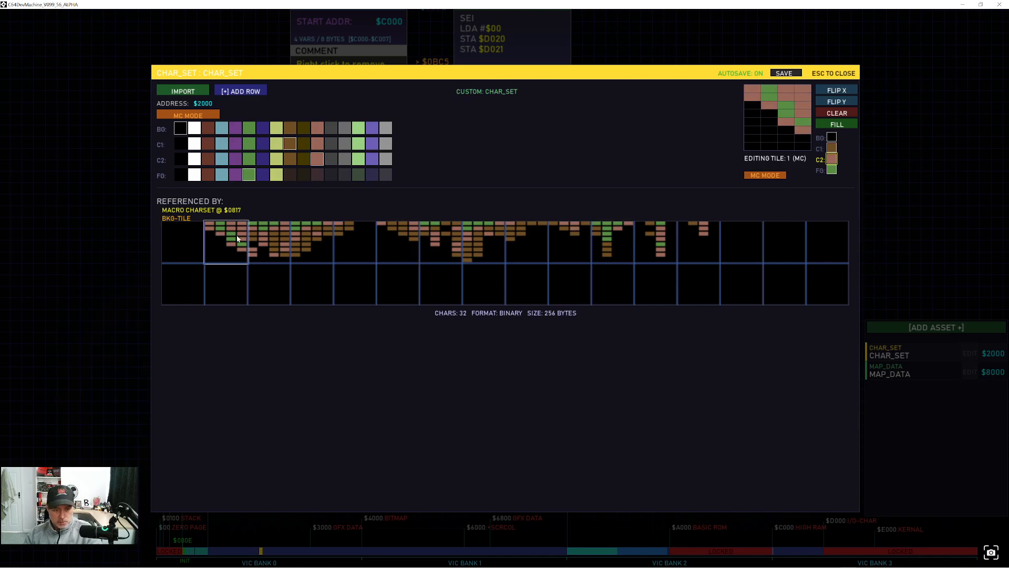
left_click_drag(237, 239, 178, 287)
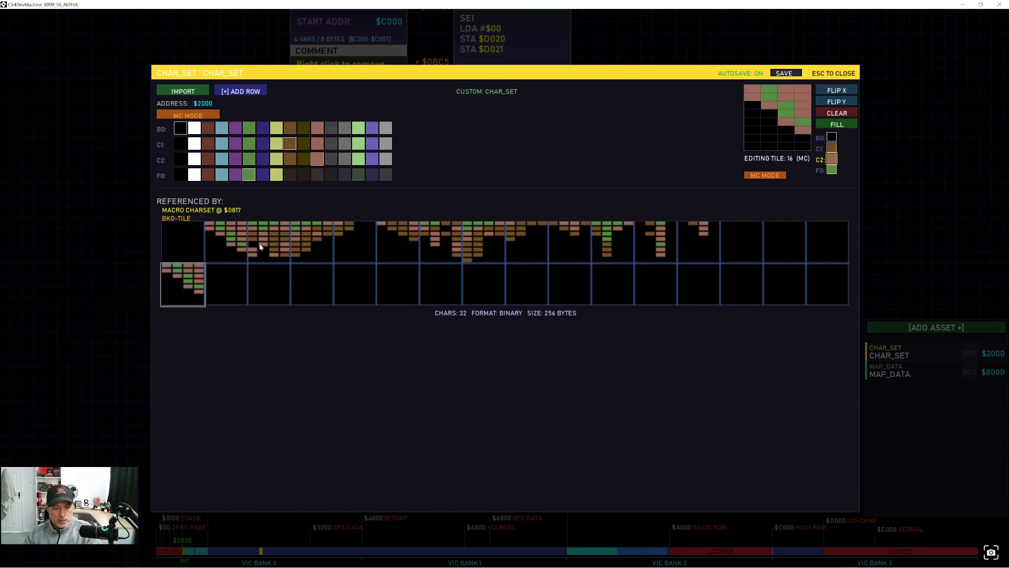
left_click(261, 245)
left_click_drag(260, 245, 209, 297)
left_click(303, 257)
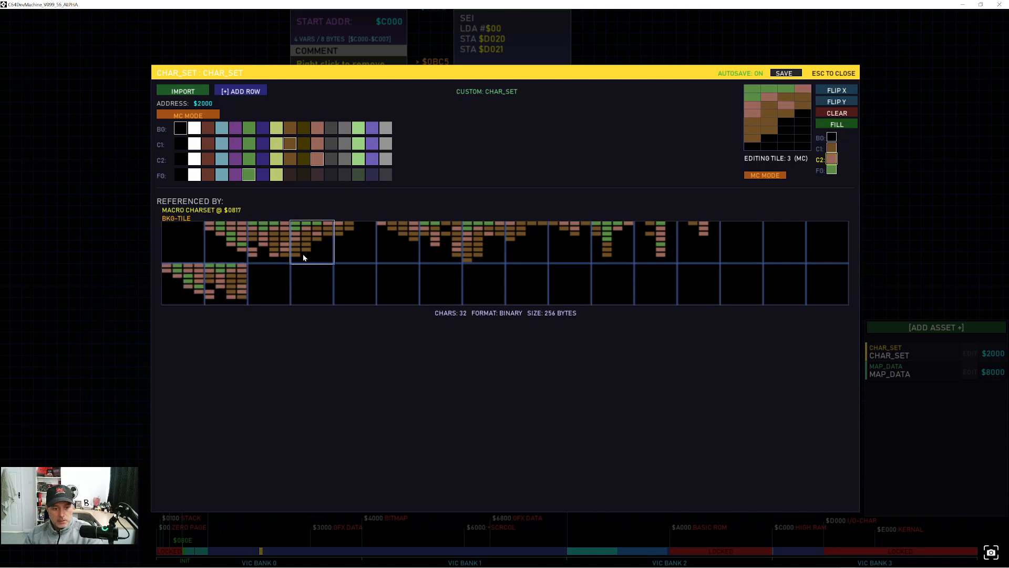
left_click_drag(302, 257, 262, 282)
left_click(343, 246)
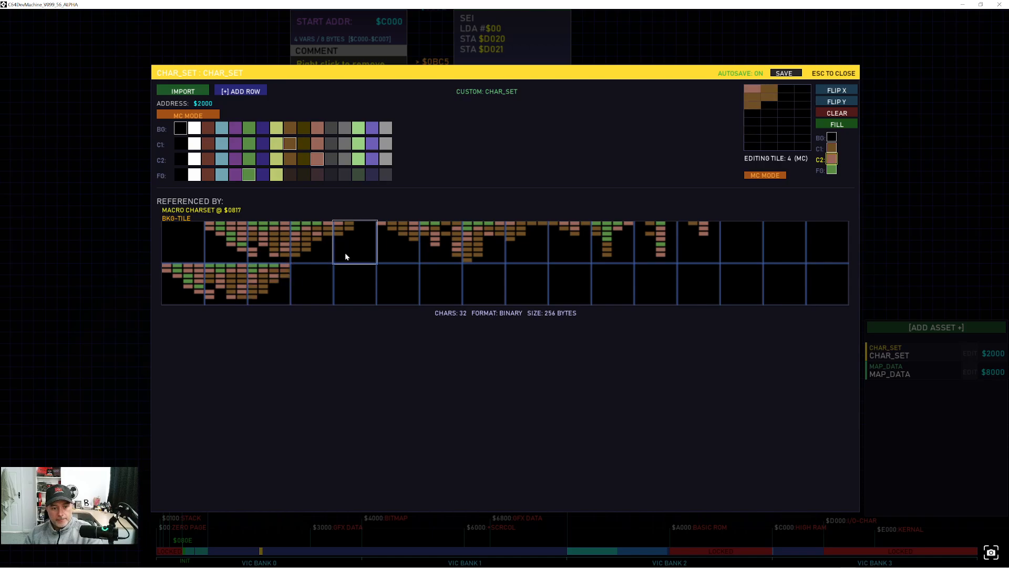
left_click_drag(346, 256, 301, 286)
Flip each of the copied tiles 16 to 19 horizontally
left_click(168, 280)
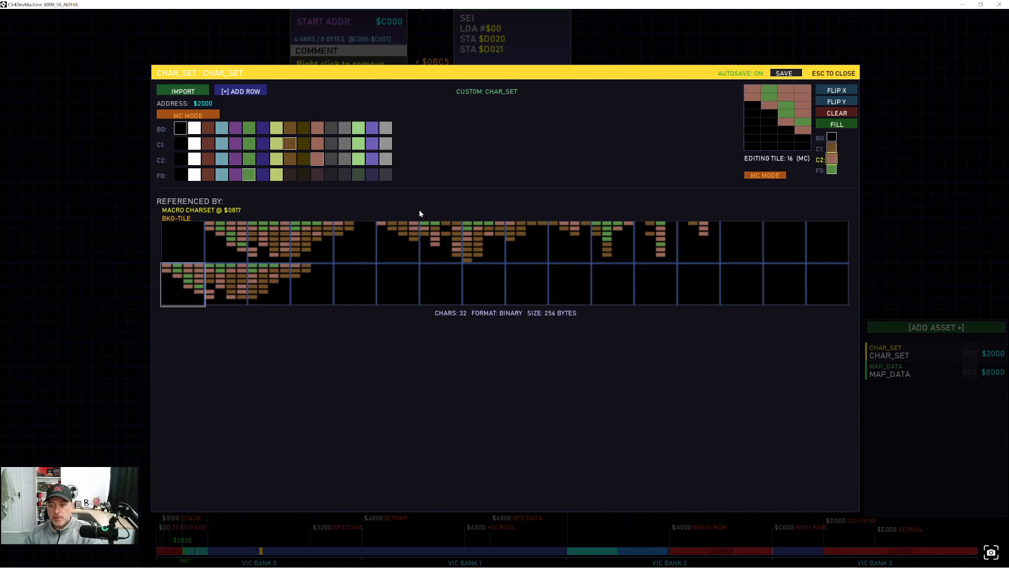
left_click(836, 91)
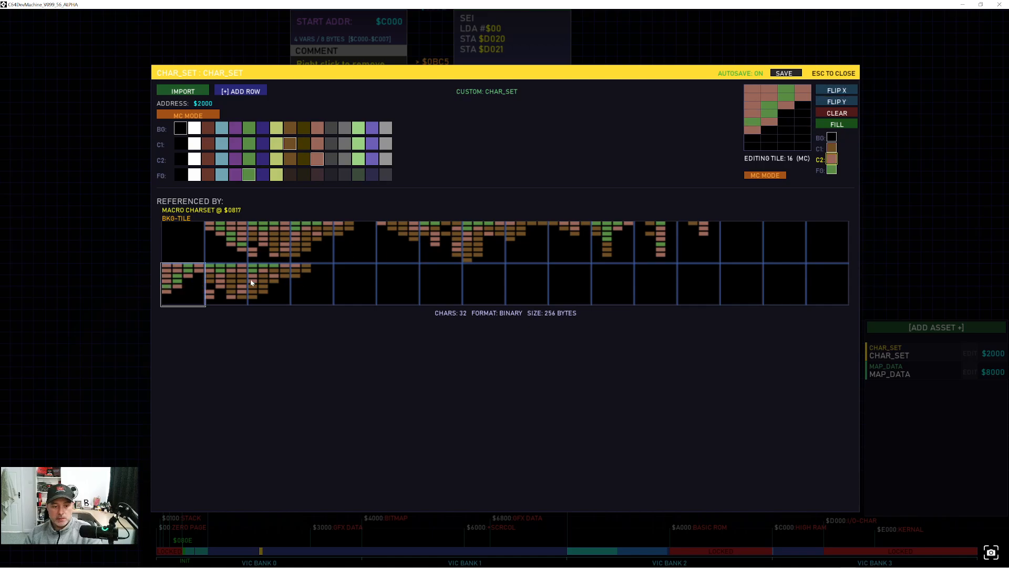
left_click(233, 286)
left_click(836, 90)
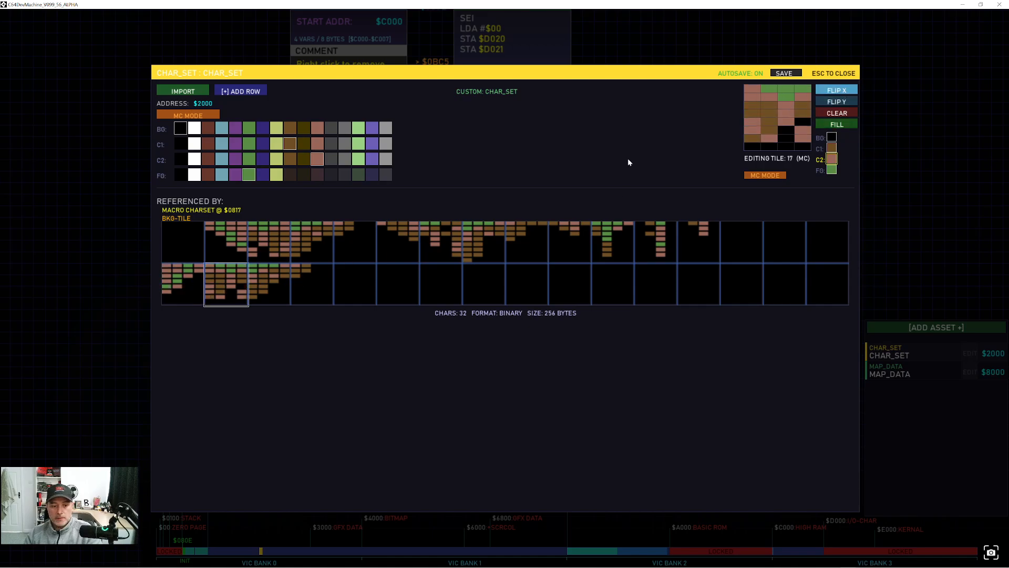
left_click(273, 293)
left_click(837, 91)
left_click(315, 289)
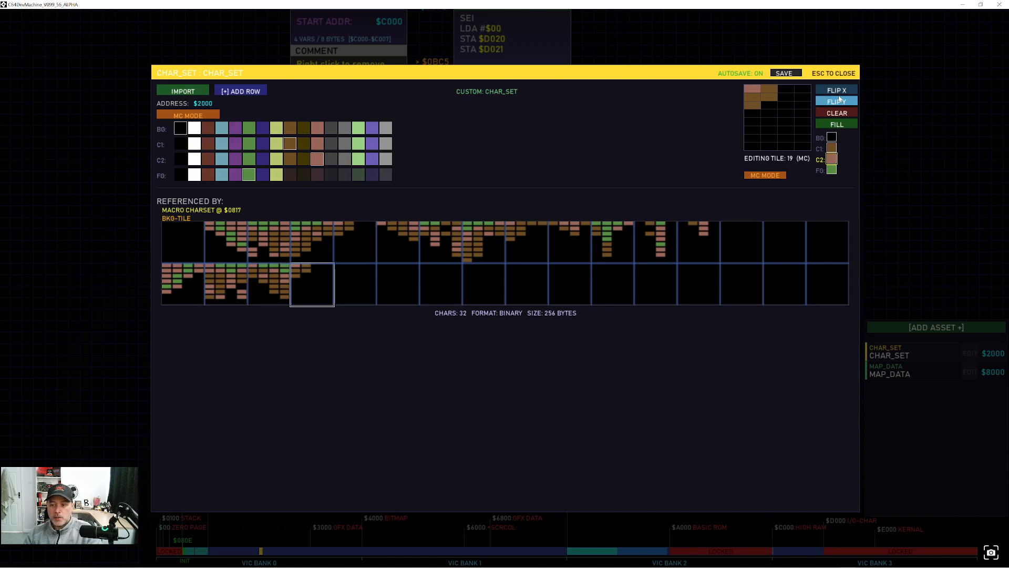
left_click(836, 90)
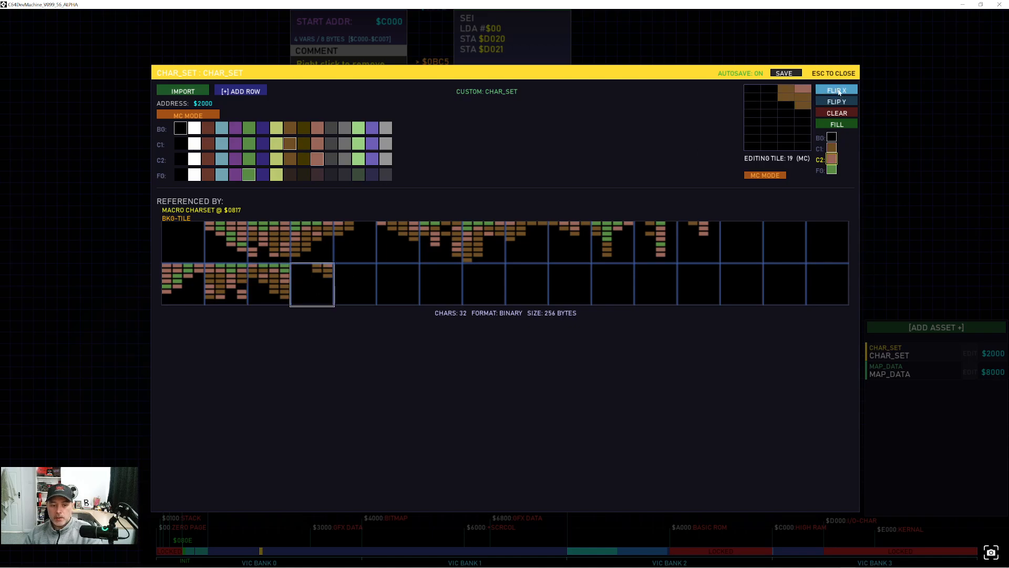
Copy the flipped tiles 18, 17 and 16 into slots 20, 21 and 22 to reverse the platform's tile order
left_click(179, 289)
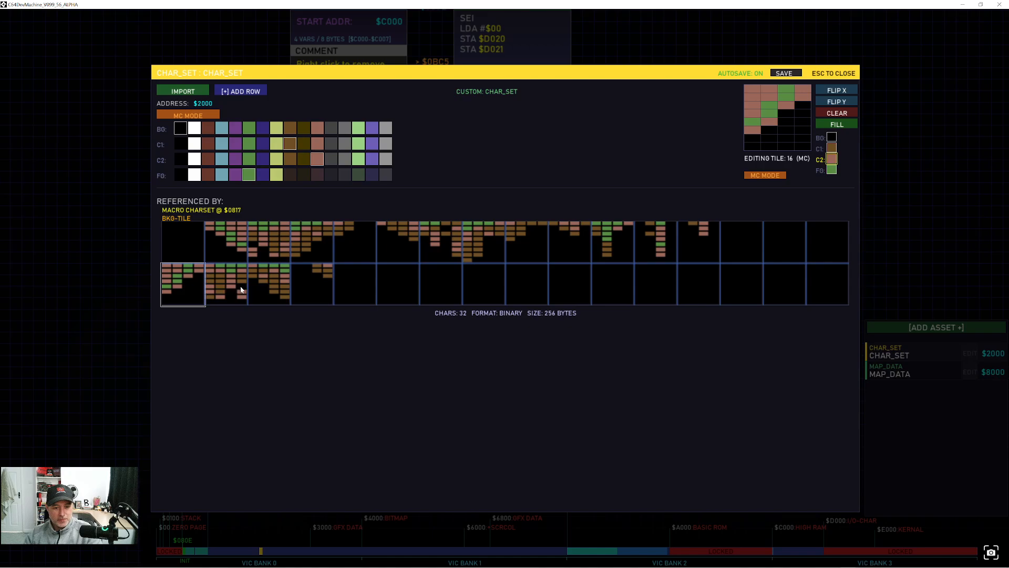
left_click(263, 285)
left_click(363, 286)
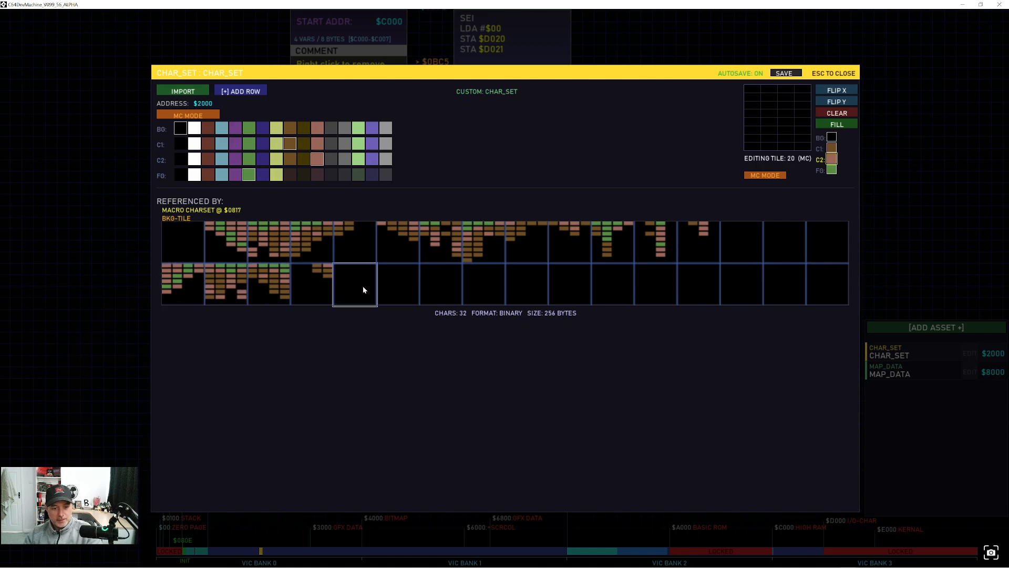
left_click(239, 287)
key("ctrl+c")
left_click(396, 285)
key("ctrl+v")
left_click(174, 287)
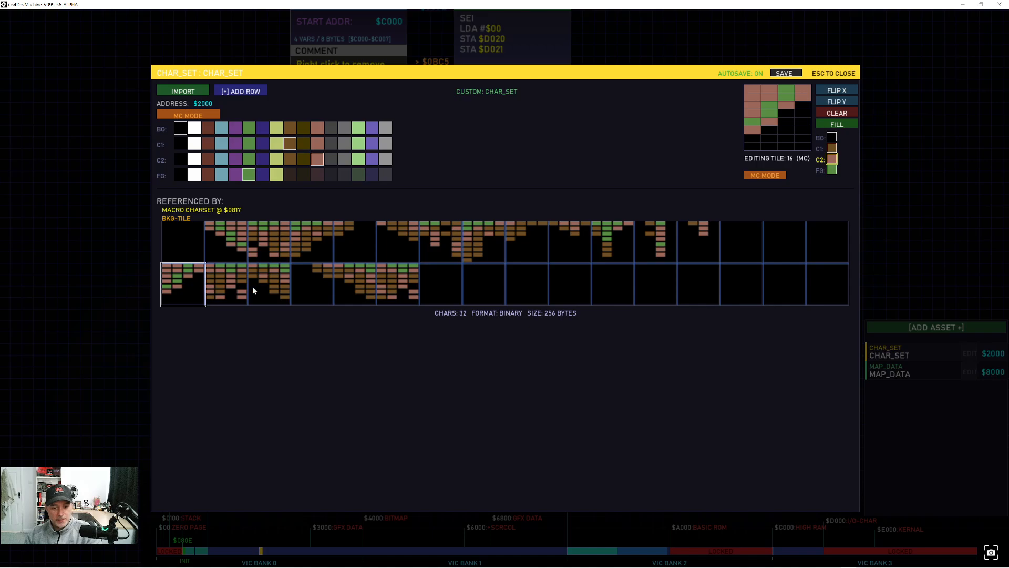
key("ctrl+c")
left_click(446, 285)
key("ctrl+v")
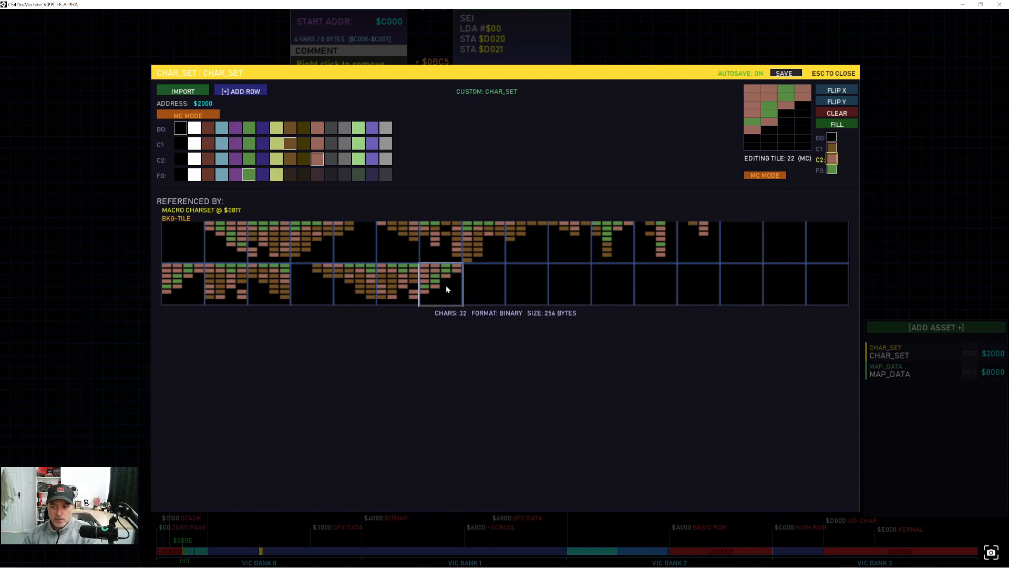
left_click(270, 276)
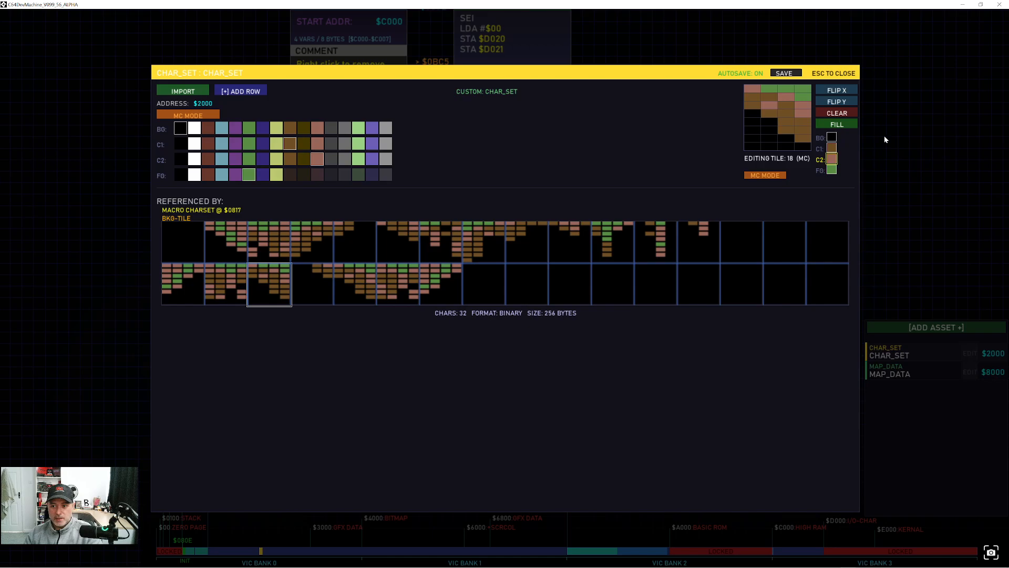
Clear the leftover tiles 18, 17 and 16 in the character set
left_click(836, 113)
left_click(237, 289)
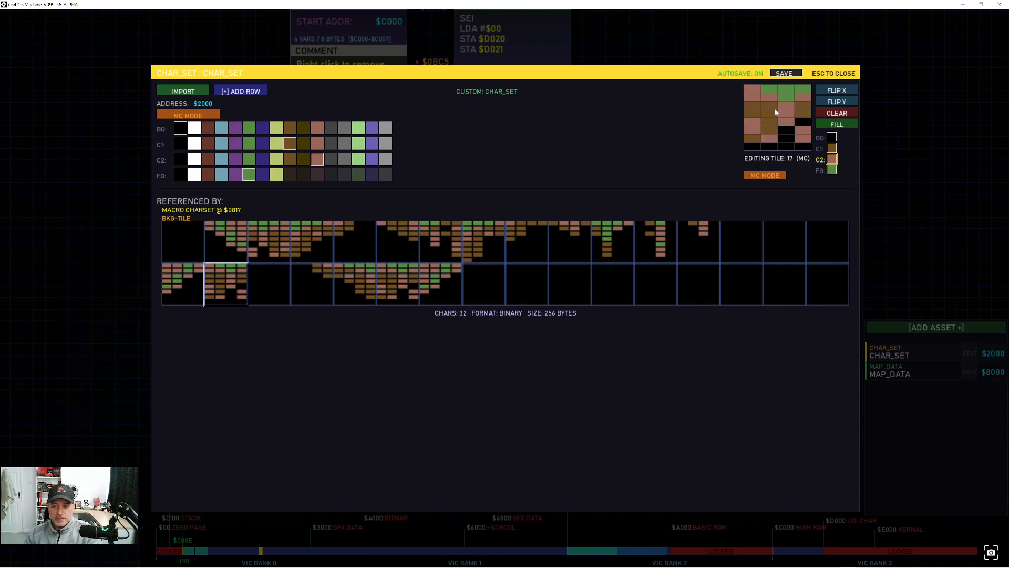
left_click(833, 113)
left_click(183, 284)
left_click(836, 113)
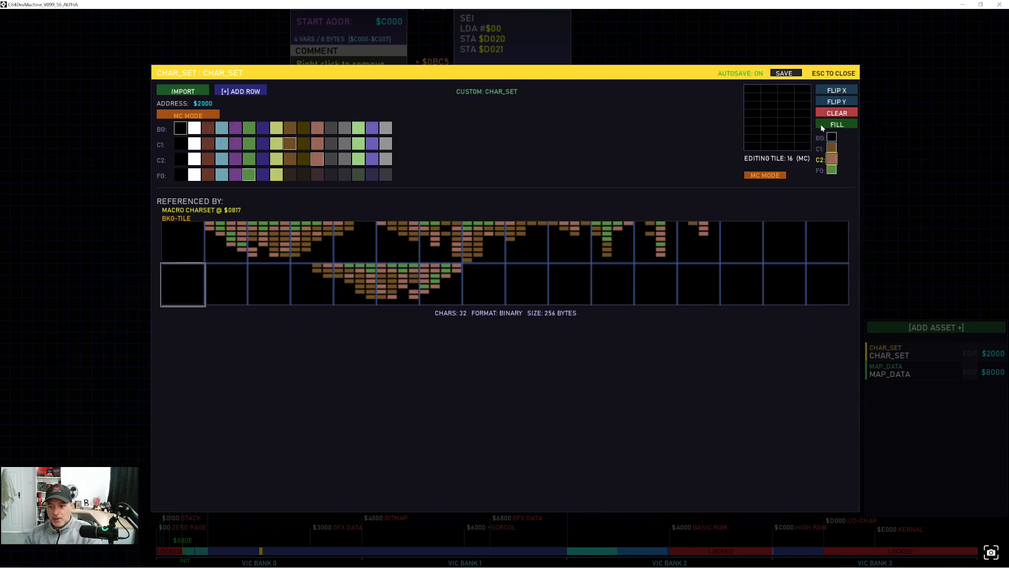
left_click(740, 234)
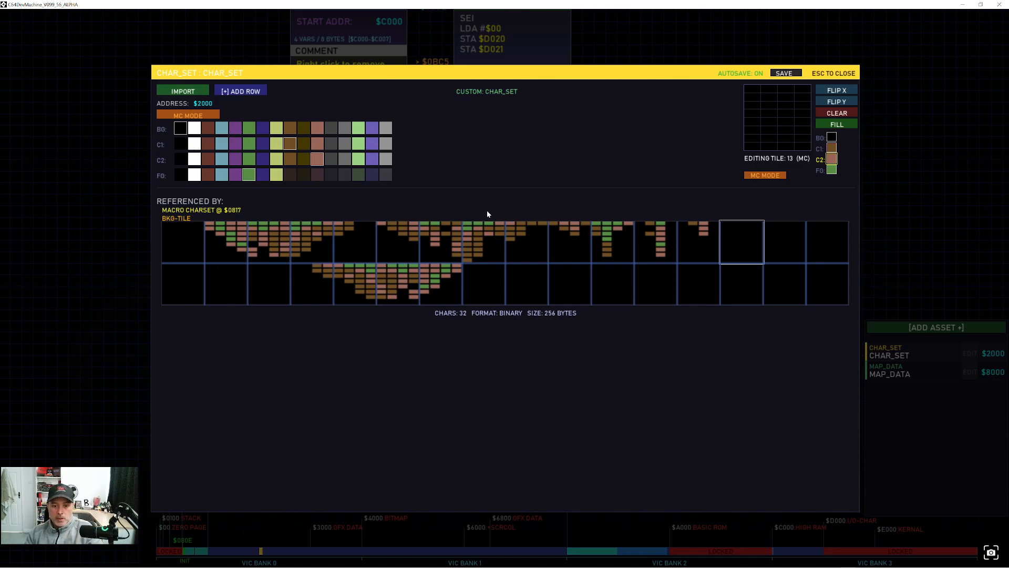
left_click(757, 177)
left_click(758, 177)
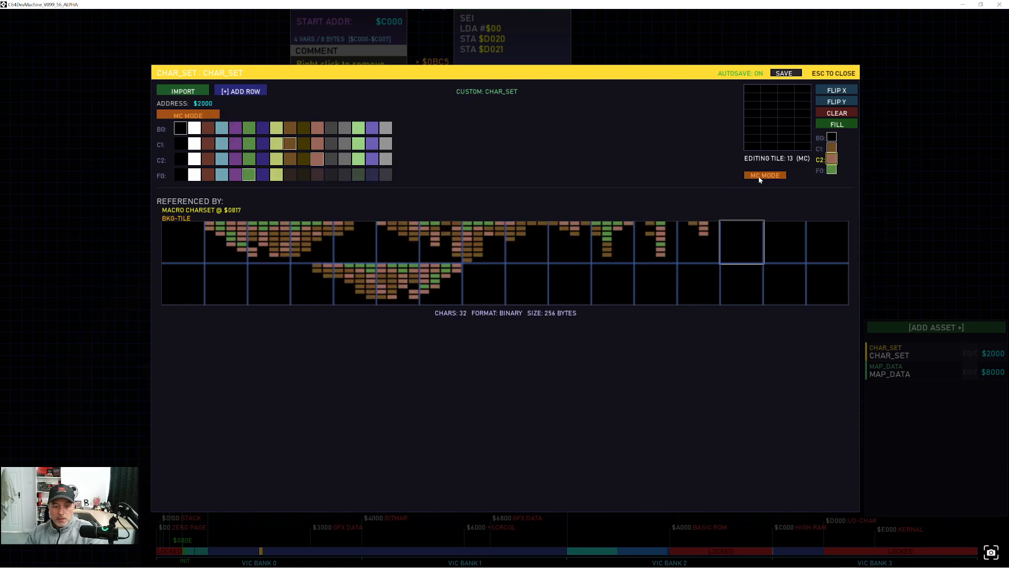
Extend the small platform edge in tile 19 with extra pixels in the C2 pink and C1 brown colours
left_click(324, 296)
right_click(798, 108)
right_click(786, 98)
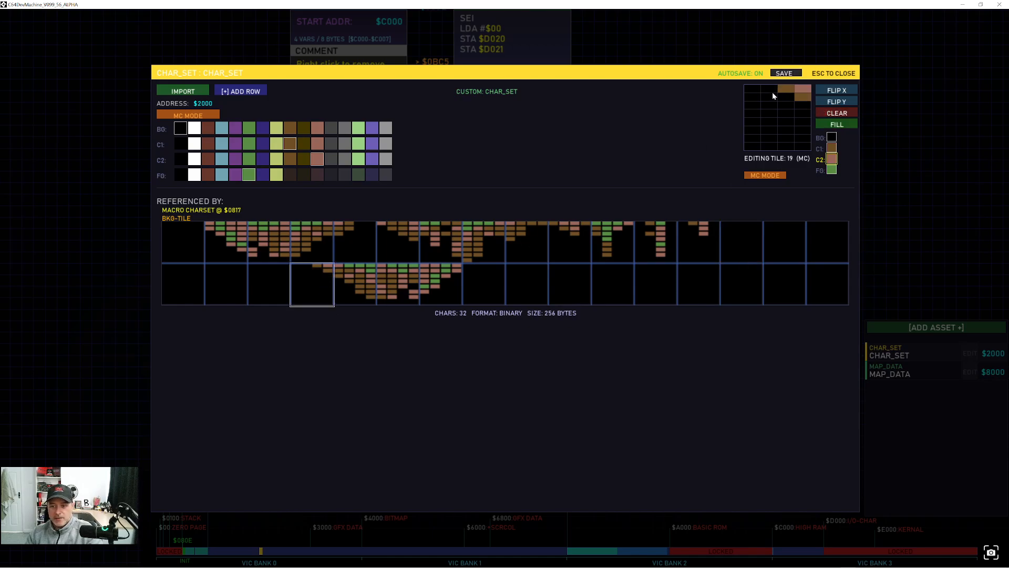
left_click(769, 88)
left_click(786, 105)
left_click(802, 114)
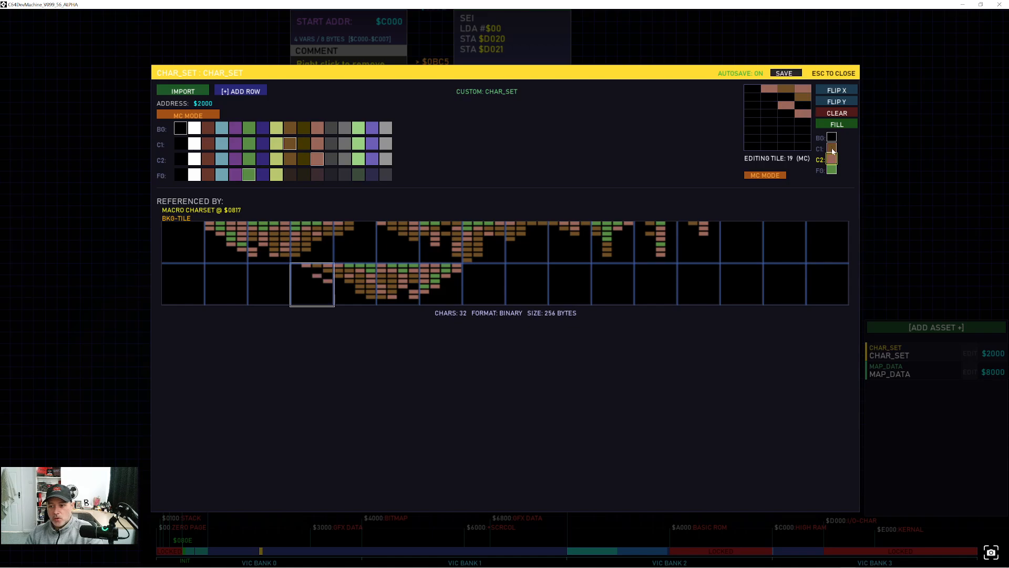
left_click(832, 147)
left_click(786, 114)
left_click(801, 114)
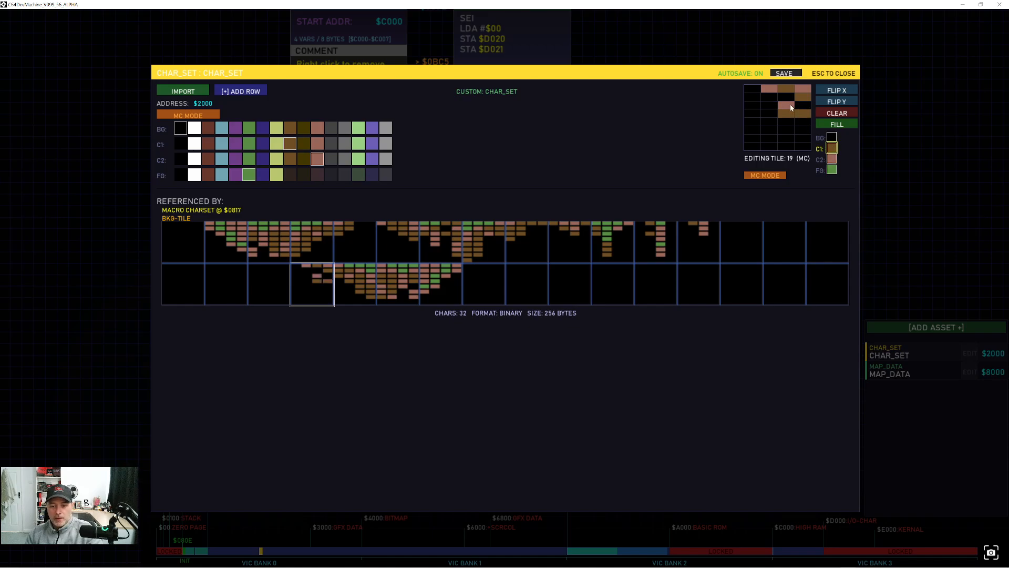
left_click(790, 104)
left_click(800, 122)
Fill the lower left column of tile 20 with C1 brown and add brown pixels at its lower right
left_click(356, 284)
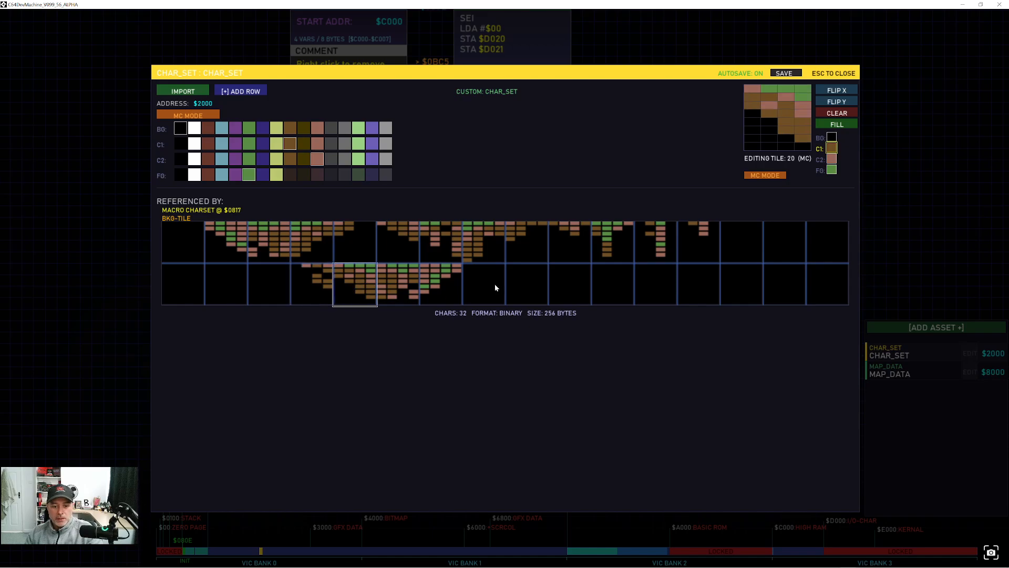
left_click_drag(752, 121, 754, 152)
left_click(753, 147)
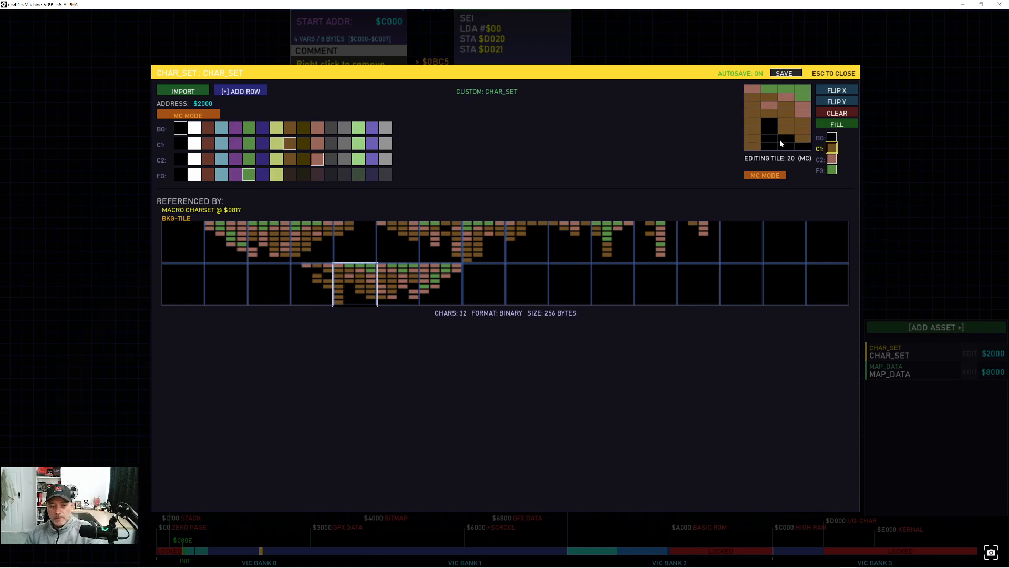
left_click(793, 136)
left_click(803, 148)
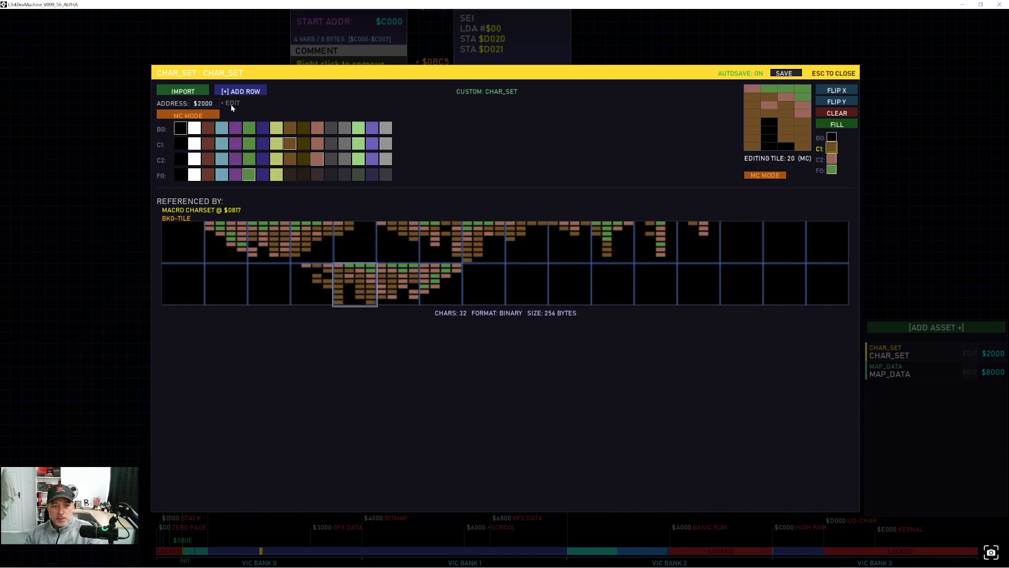
Add rows to the character set until it holds 256 characters
left_click(248, 92)
left_click(247, 92)
left_click(247, 92)
left_click(247, 92)
left_click(247, 92)
left_click(247, 92)
left_click(248, 92)
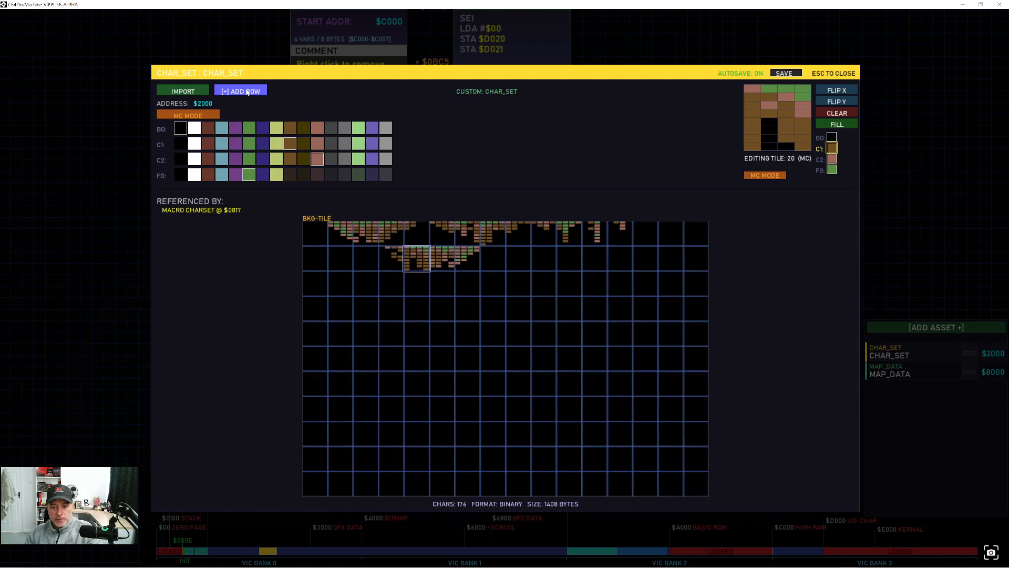
left_click(247, 92)
left_click(247, 92)
left_click(247, 92)
left_click(247, 92)
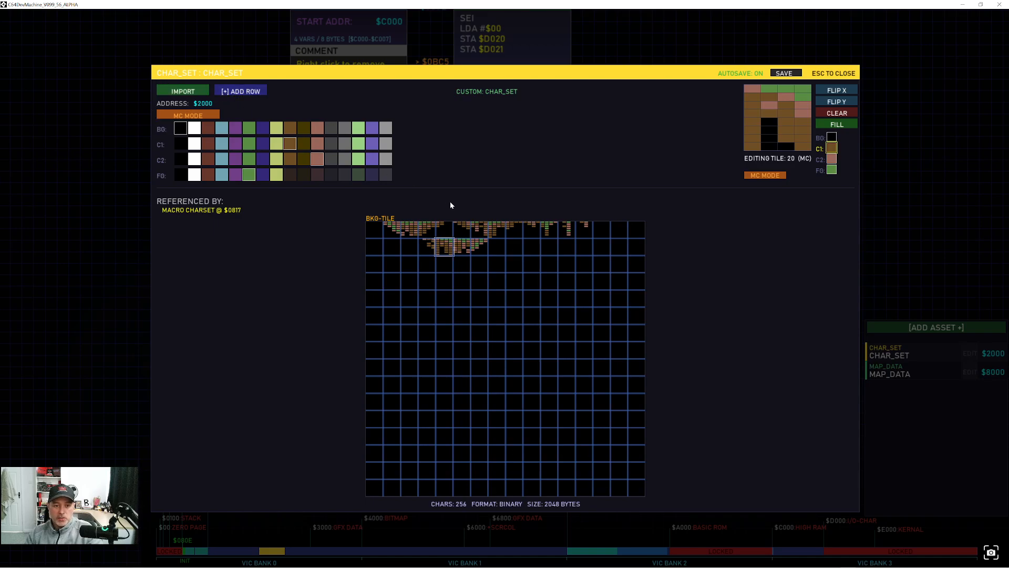
Draw brown box corners: top-left in tile 23, bottom-left in tile 39 and bottom-right in tile 40
left_click(498, 246)
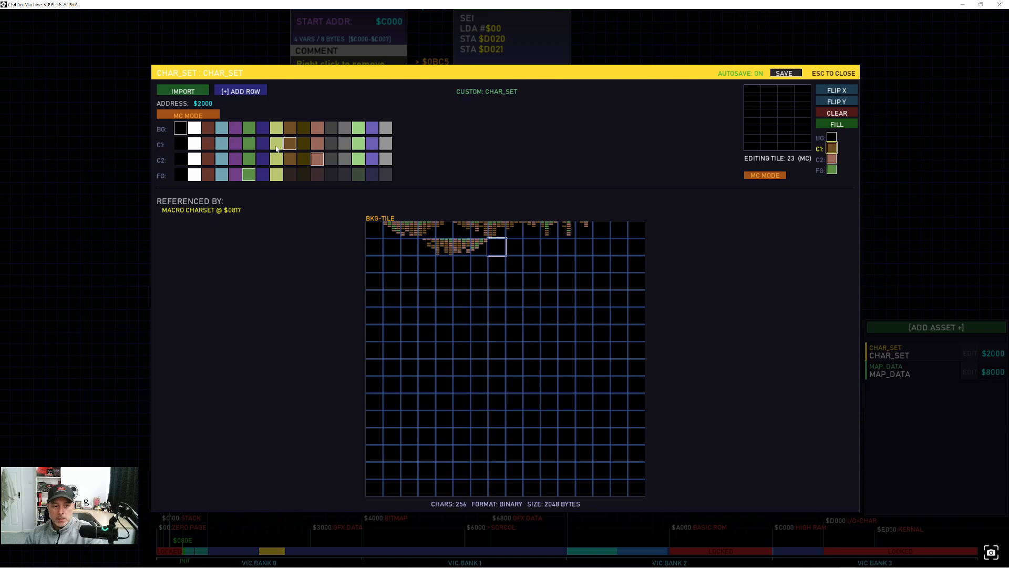
mouse_move(775, 144)
left_mouse_down()
mouse_move(772, 103)
mouse_move(807, 111)
mouse_move(772, 116)
mouse_move(773, 138)
left_mouse_up()
left_click(494, 260)
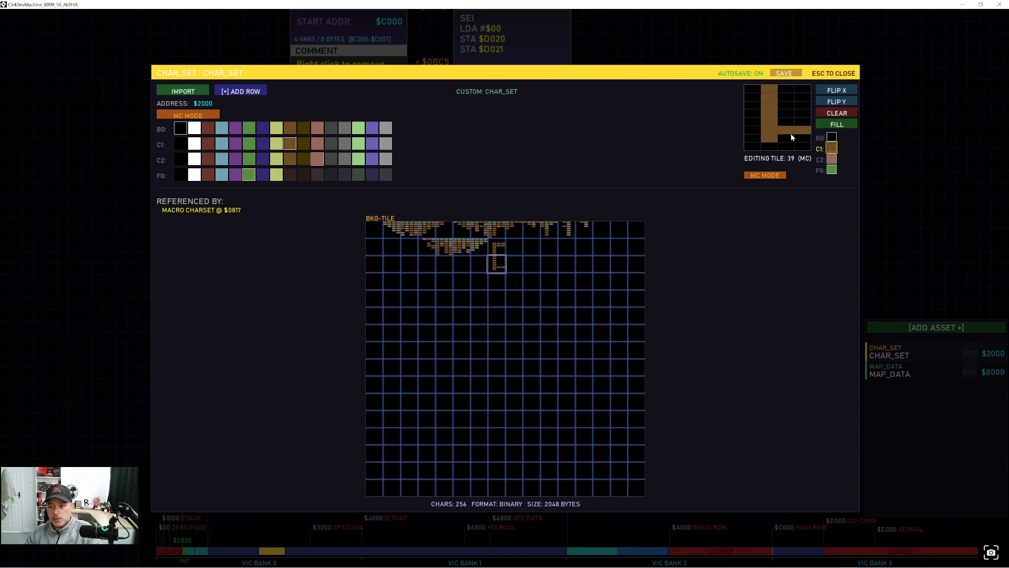
left_click(513, 265)
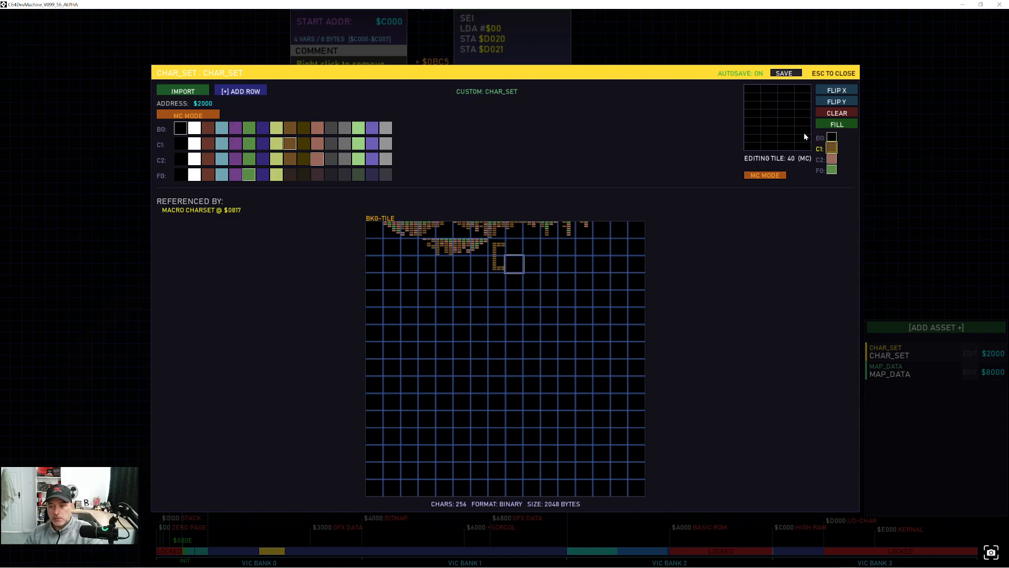
left_click(753, 131)
mouse_move(753, 138)
left_mouse_down()
mouse_move(784, 136)
mouse_move(786, 86)
left_mouse_up()
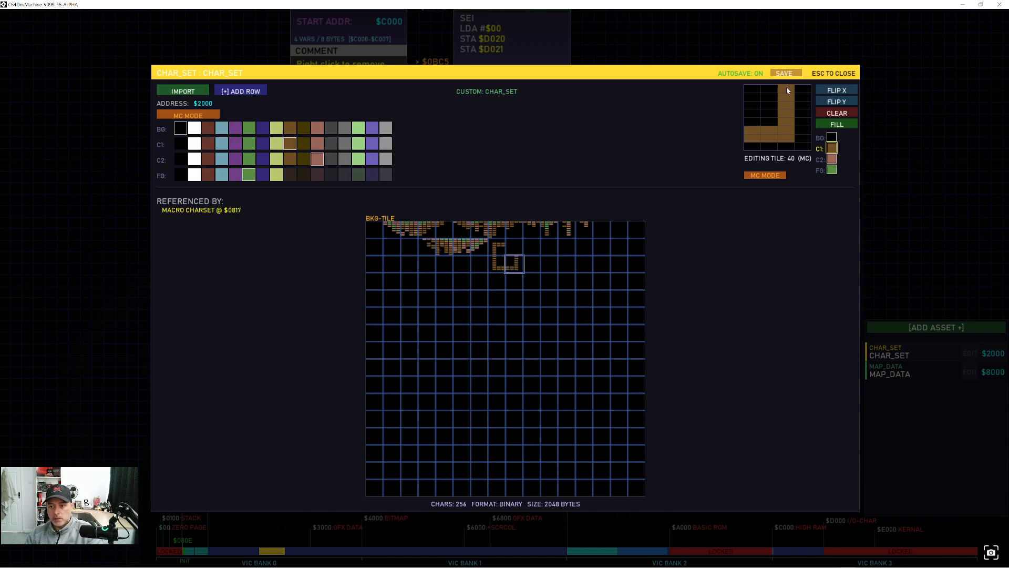
Copy the corner in tile 23 to tile 24 and flip it horizontally to form the top-right corner
left_click(497, 243)
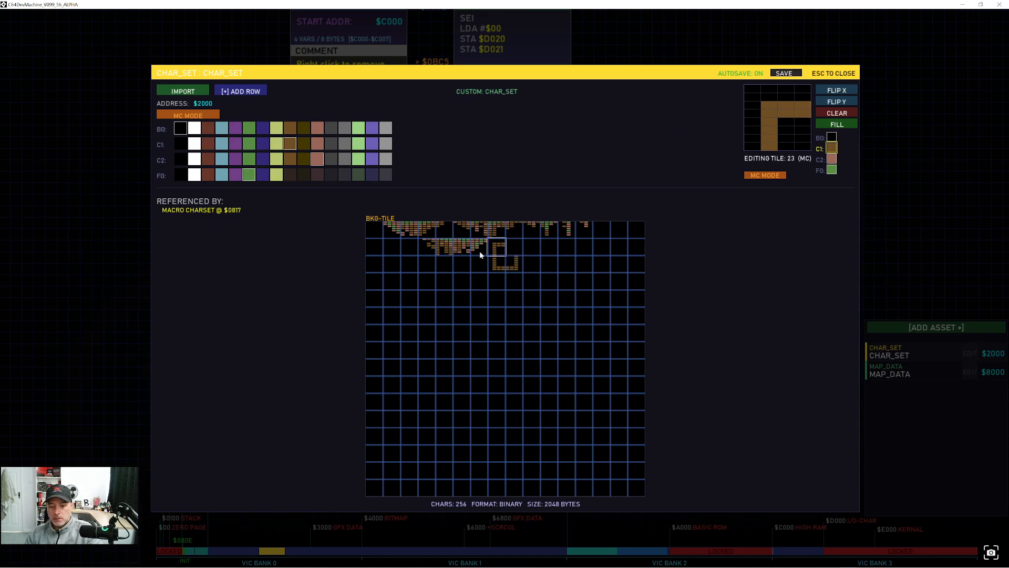
left_click(509, 250)
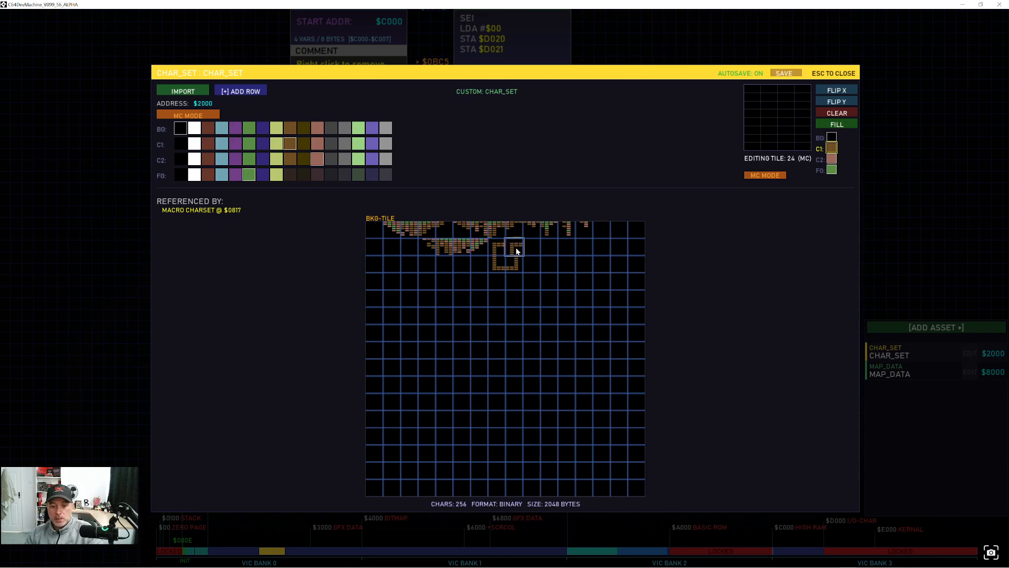
key("ctrl+v")
left_click(842, 91)
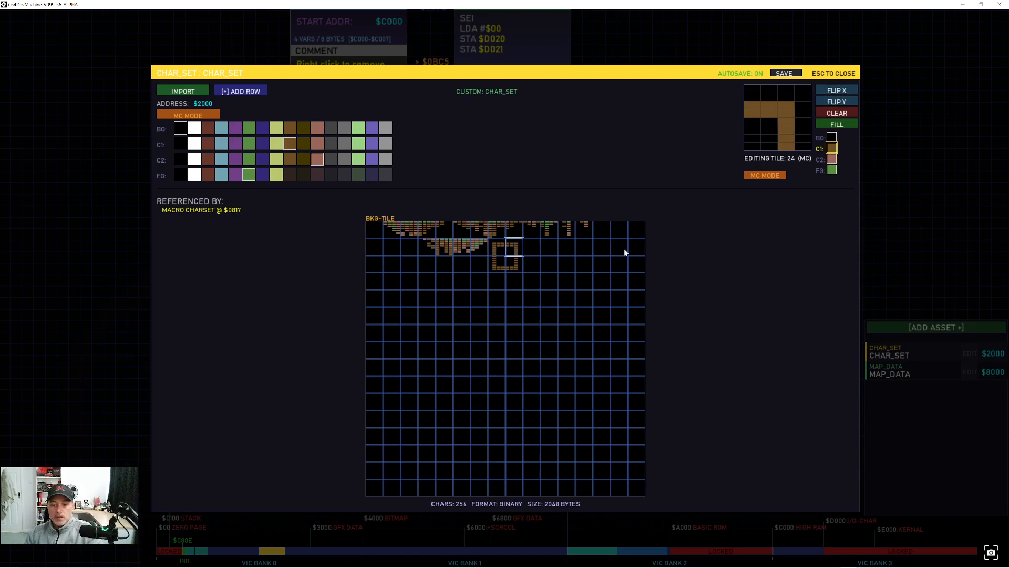
Open MAP_DATA for editing and place tiles 23, 24, 39 and 40 as a 2 x 2 box in an empty area right of the platforms
left_click(848, 74)
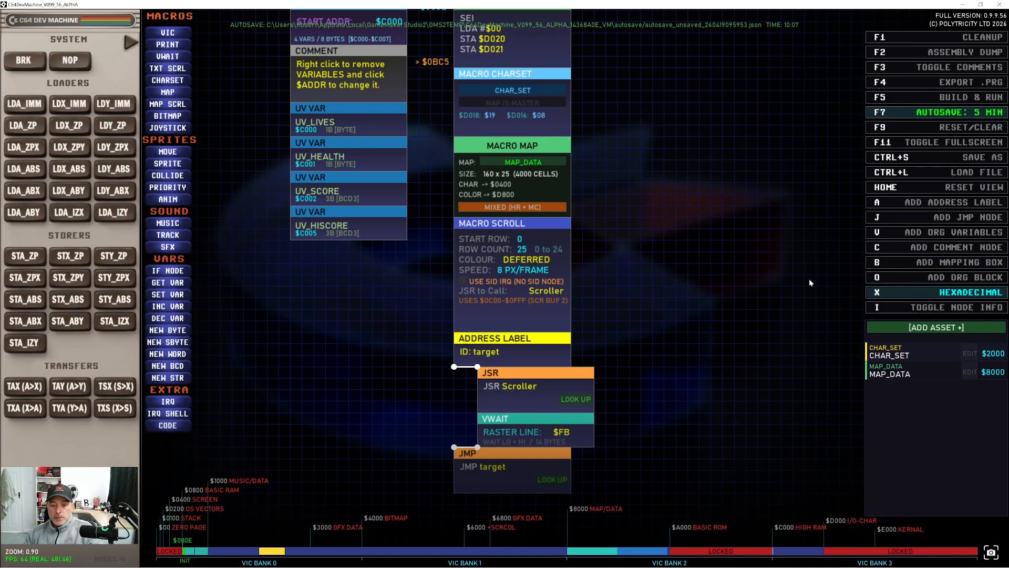
left_click(968, 373)
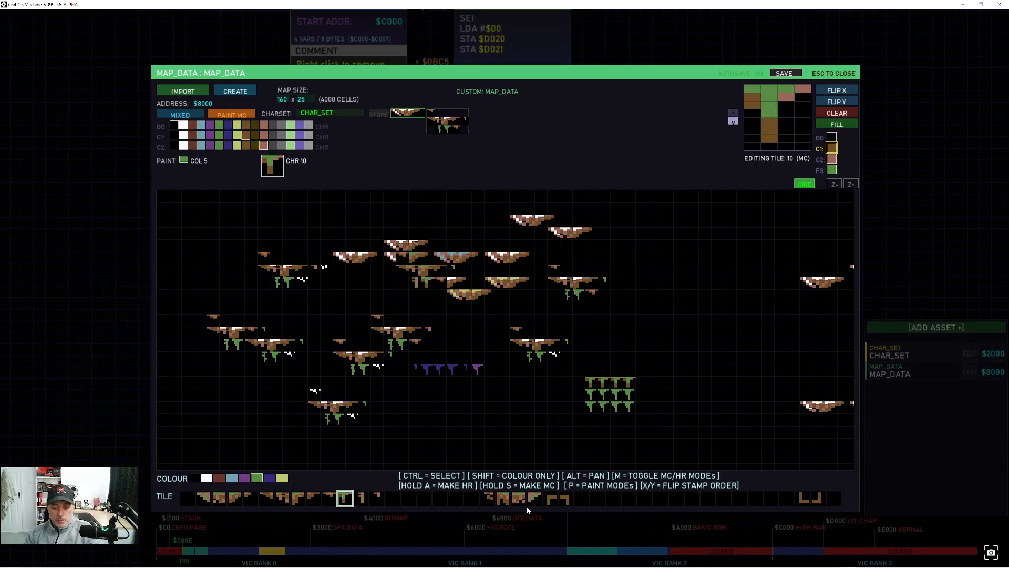
left_click(551, 502)
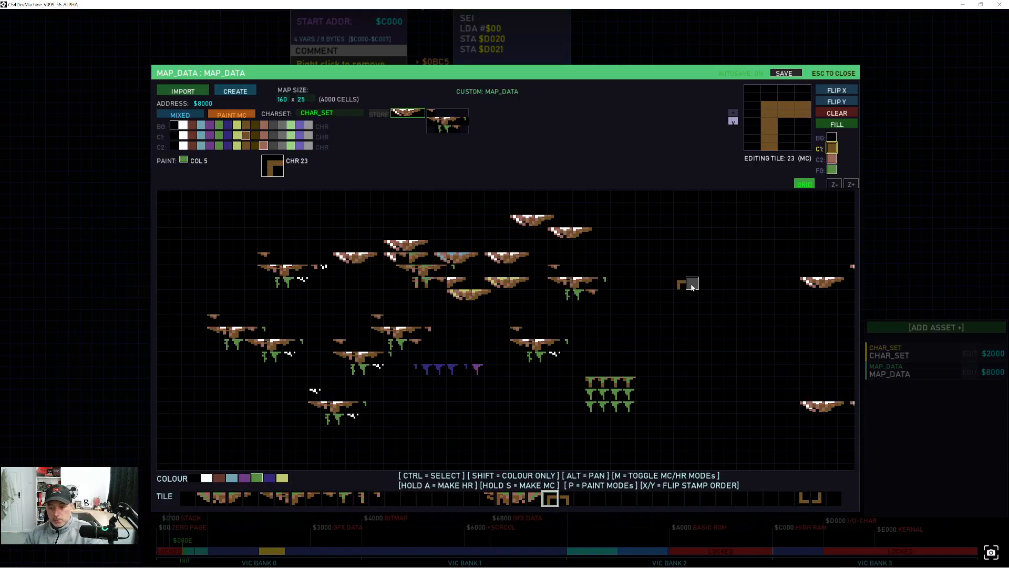
left_click(567, 500)
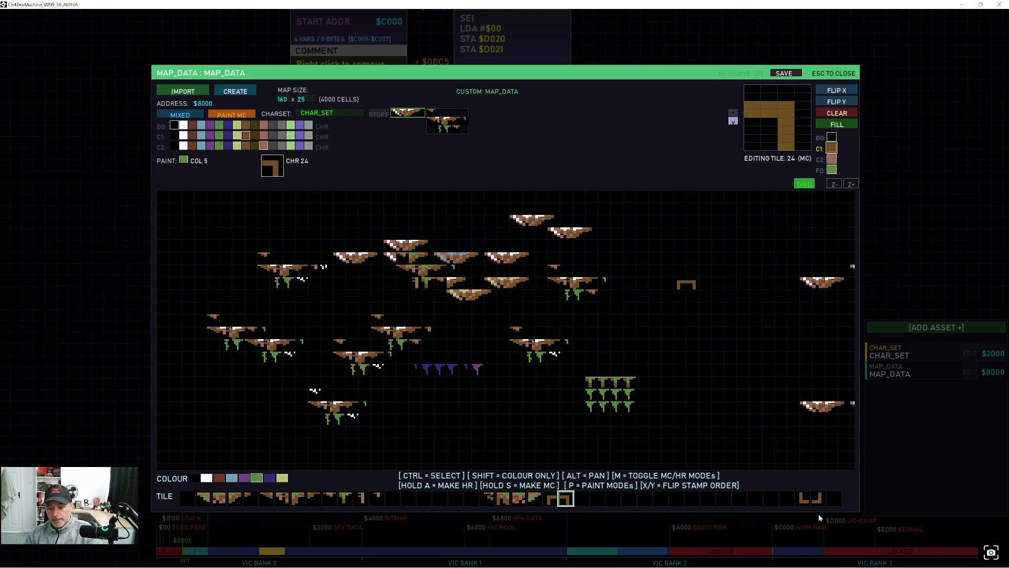
left_click(805, 500)
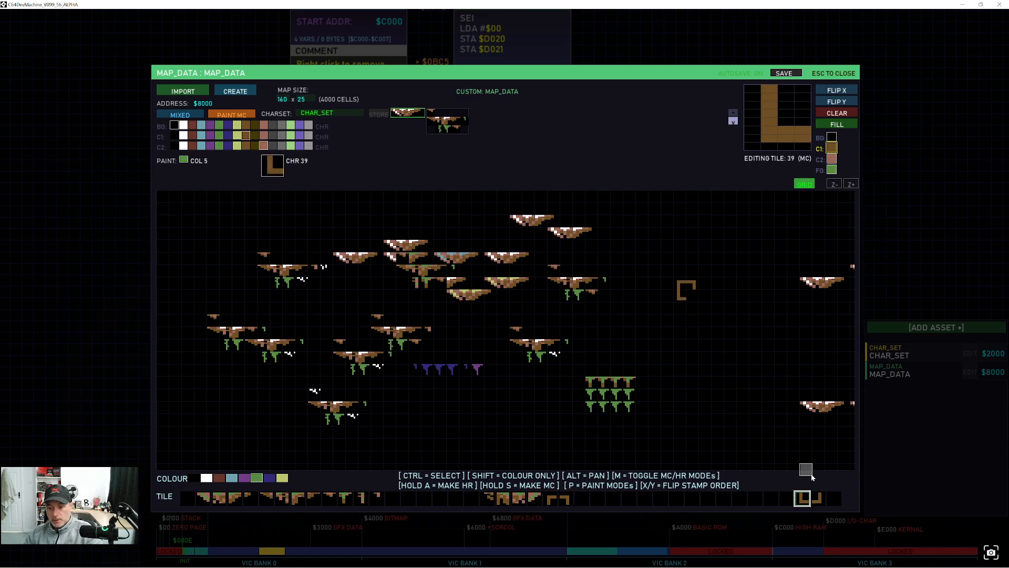
left_click(818, 498)
left_click(693, 297)
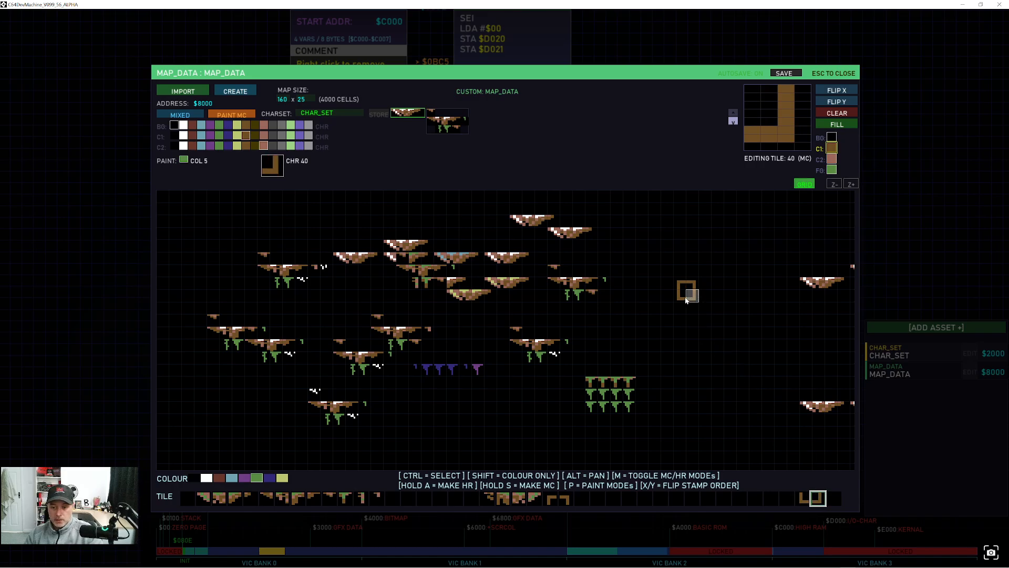
Copy the 2 x 2 brown box from the map and store it as a reusable stamp
left_click_drag(680, 286, 693, 301)
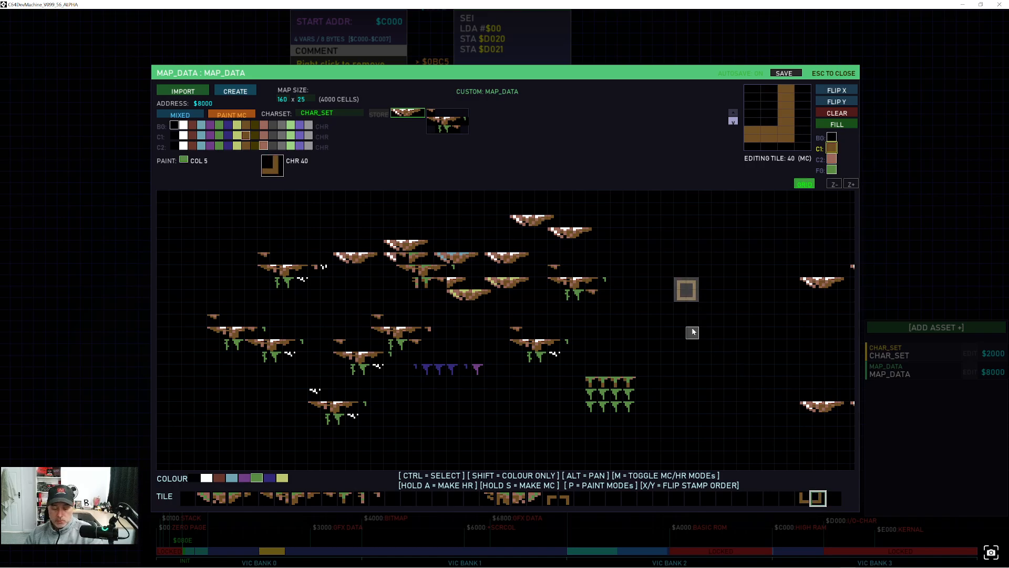
key("ctrl+c")
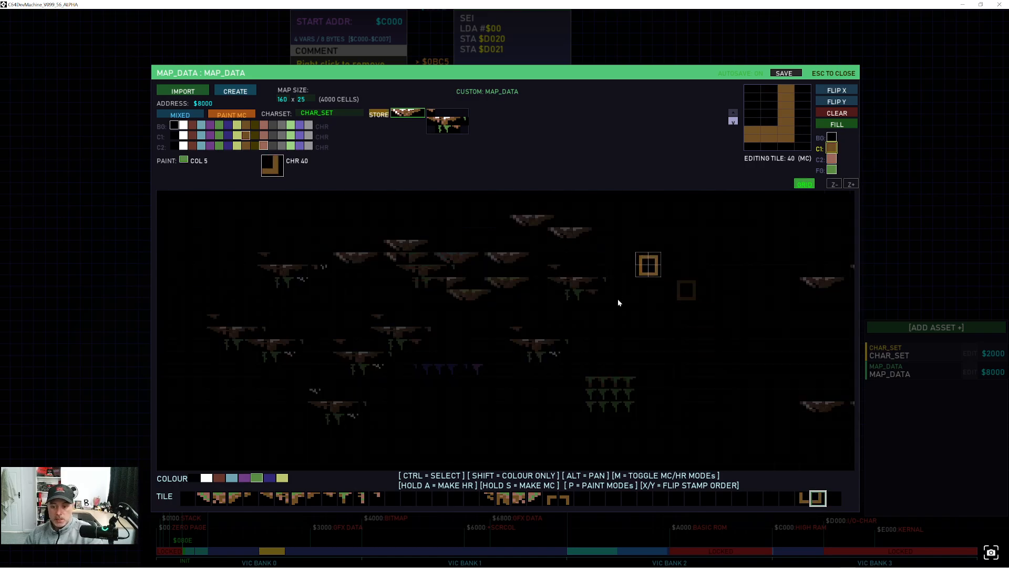
left_click(378, 114)
Stamp copies of the brown box across the empty areas between the platforms, and leave stamp mode
left_click(627, 284)
left_click(654, 296)
left_click(642, 334)
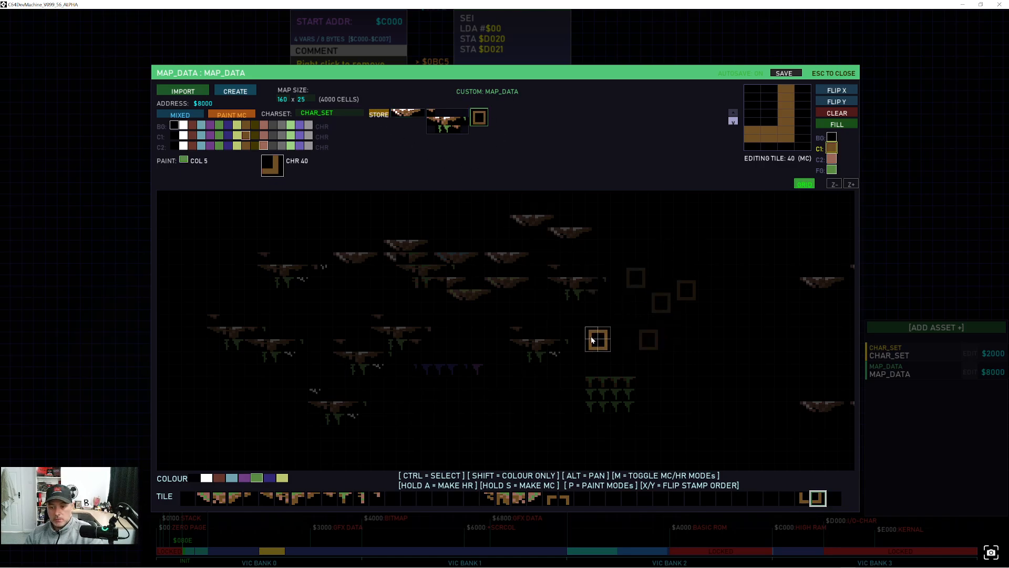
left_click(592, 334)
left_click(592, 284)
left_click(592, 321)
left_click(541, 309)
left_click(518, 320)
left_click(504, 297)
left_click(484, 314)
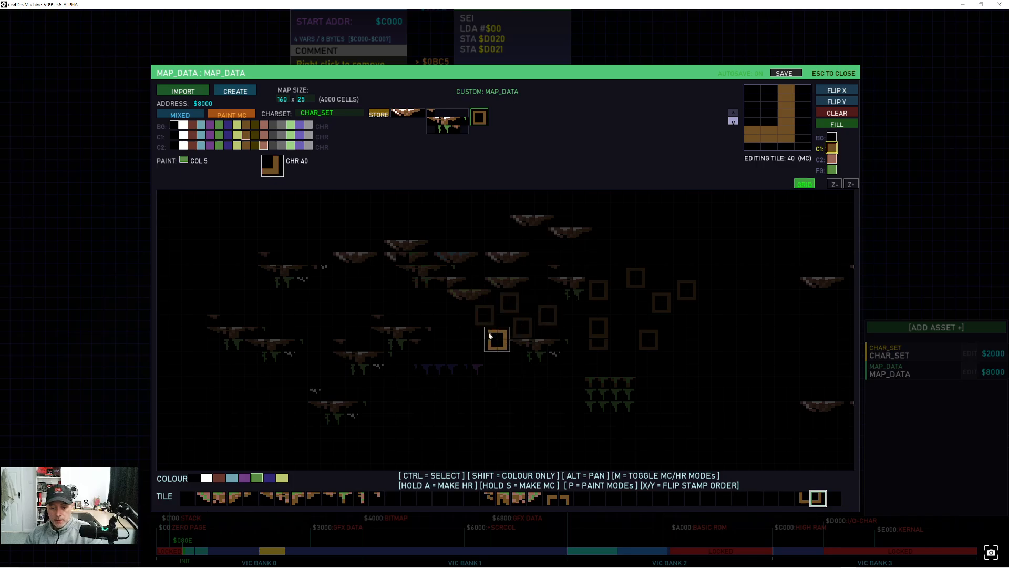
left_click(497, 339)
left_click(459, 352)
left_click(434, 302)
left_click(395, 315)
left_click(346, 302)
left_click(383, 289)
left_click(333, 302)
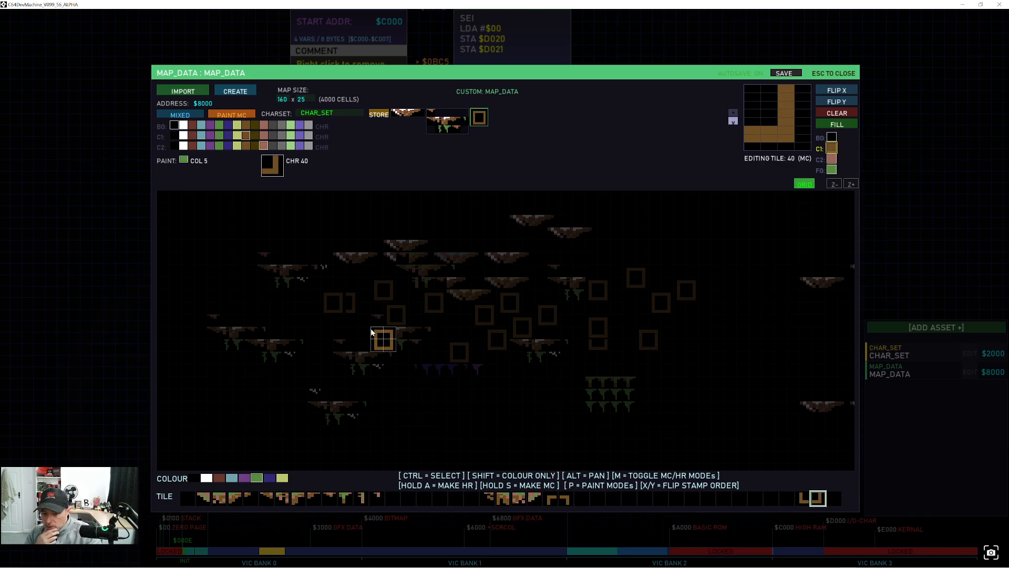
right_click(372, 333)
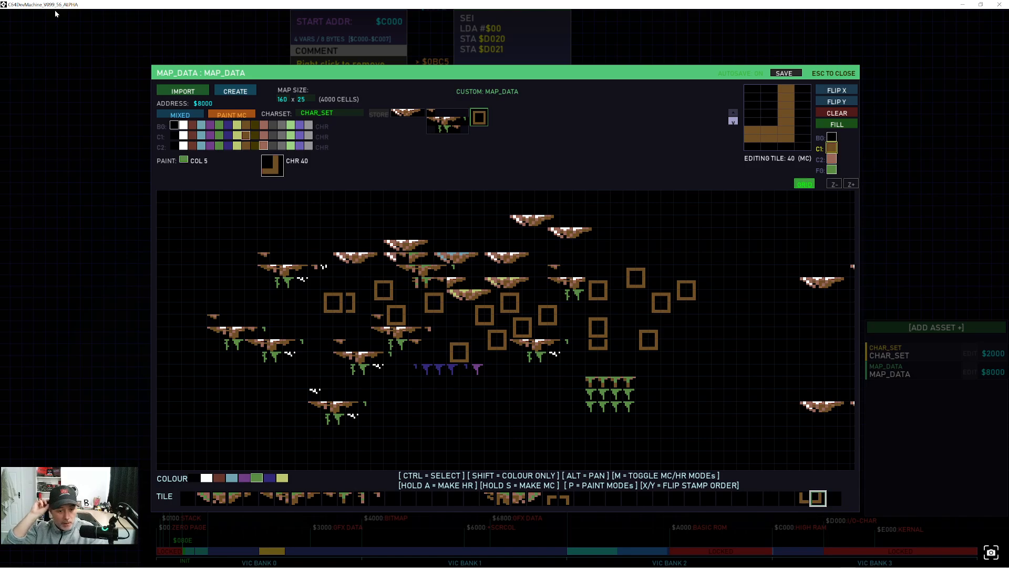
Close the map editor and build and run the program in the emulator
left_click(833, 74)
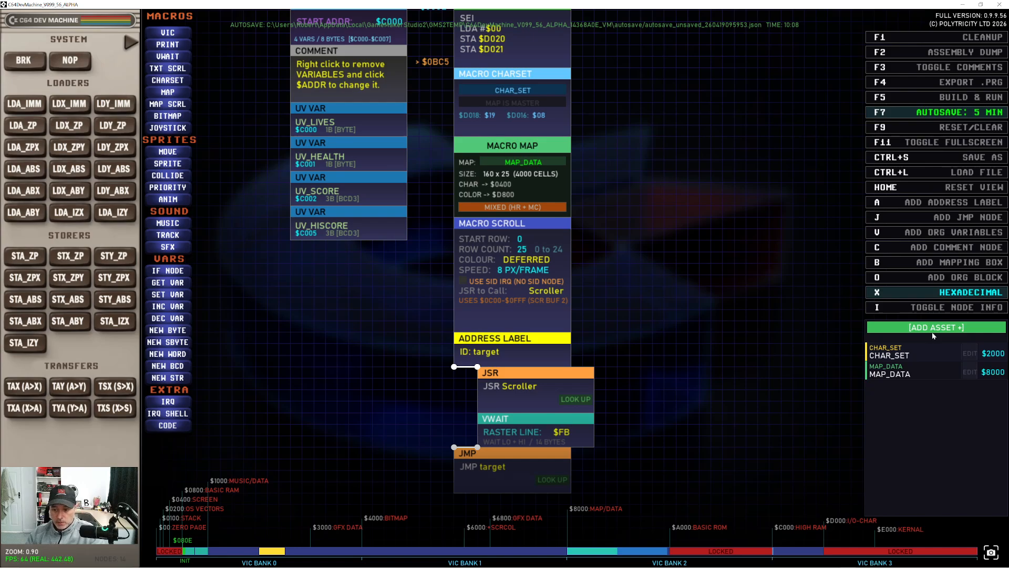
left_click(972, 372)
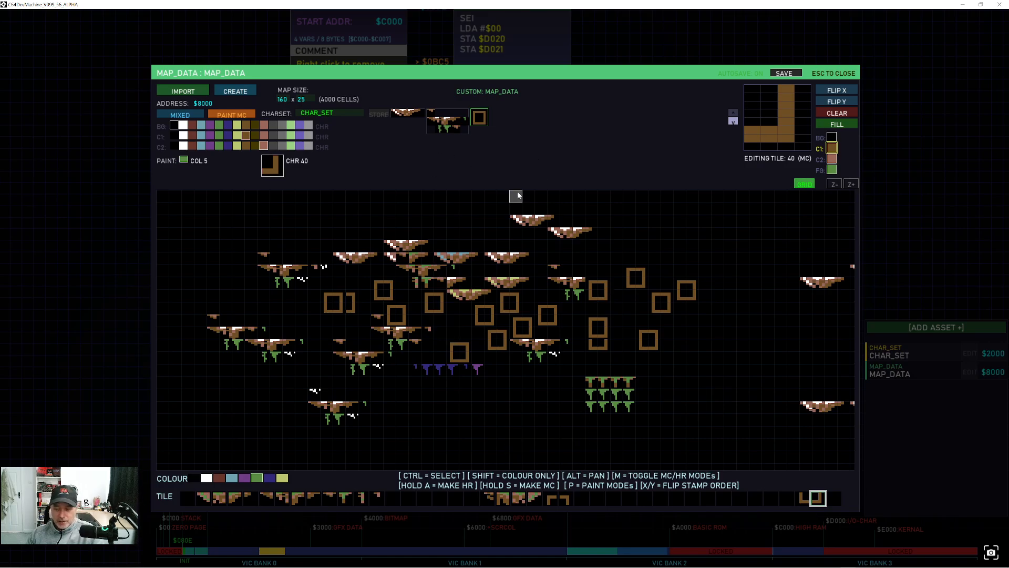
left_click(843, 78)
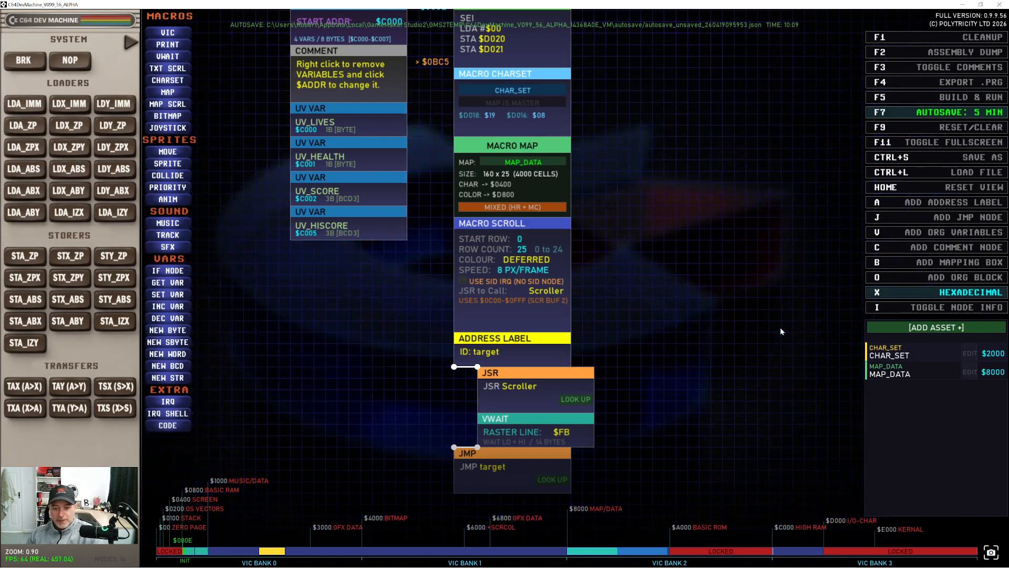
key("F5")
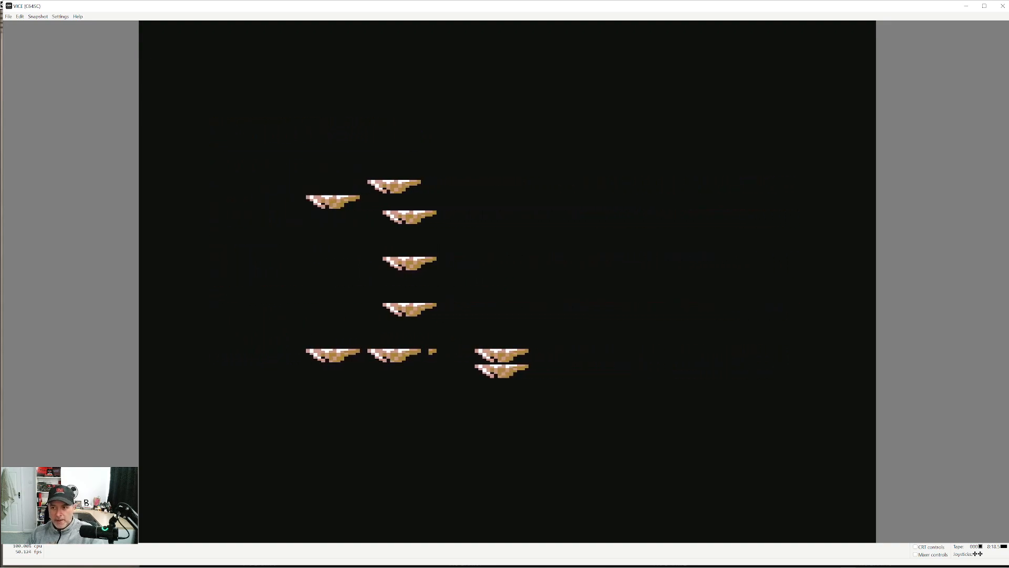
Exit the emulator, confirming the exit, and return to the node workspace
left_click(1003, 6)
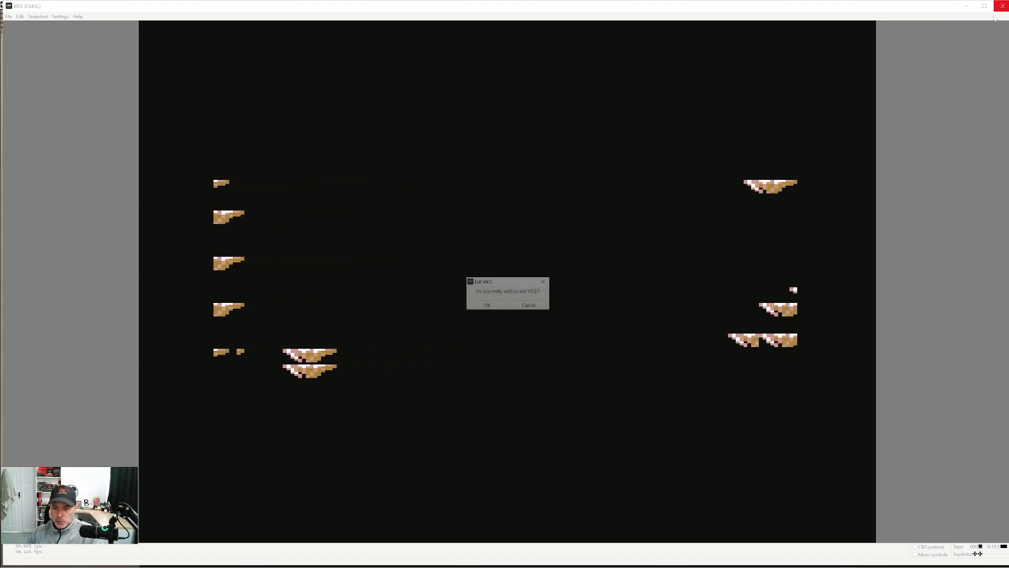
left_click(492, 306)
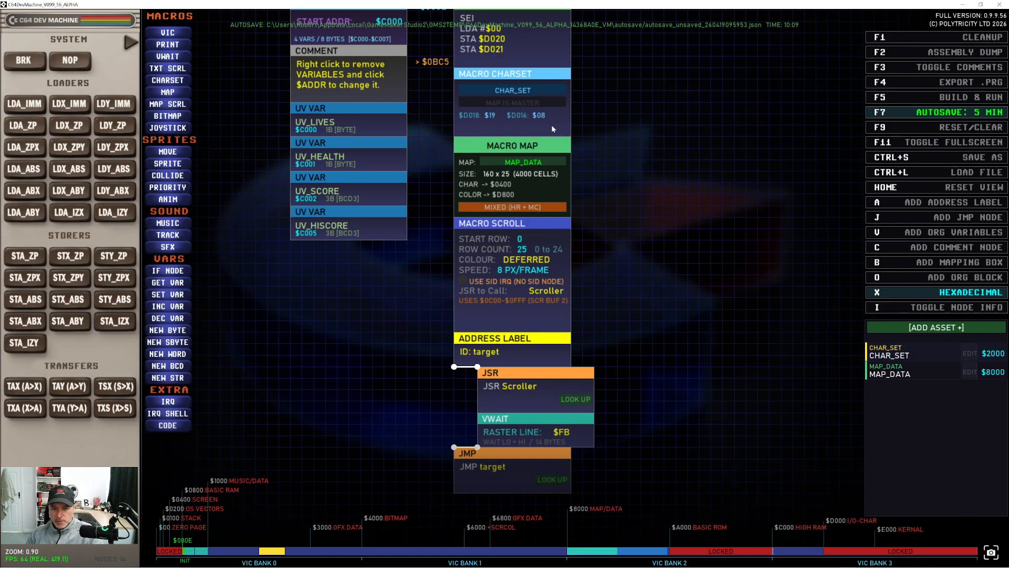
Add an SFX_DATA asset to the project alongside CHAR_SET and MAP_DATA
left_click_drag(591, 130, 556, 202)
scroll(557, 202, "down", 5)
scroll(558, 194, "up", 5)
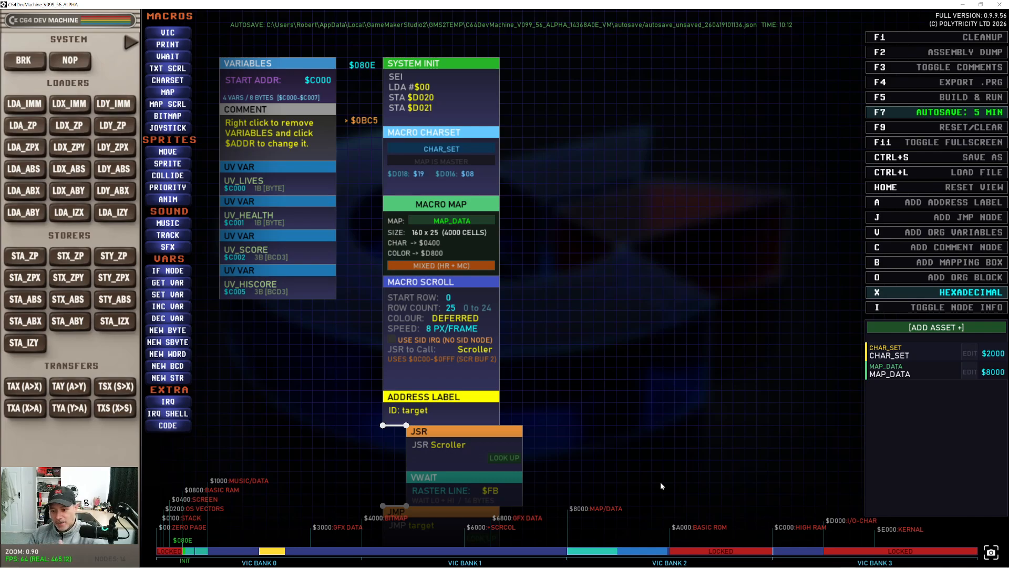
left_click(929, 328)
left_click(928, 371)
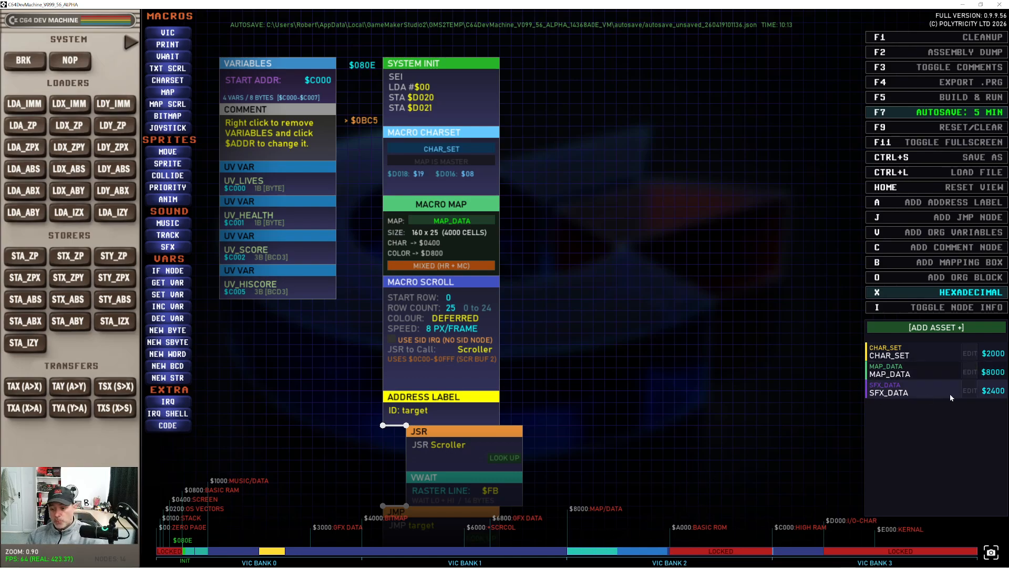
Open MAP_DATA in the map editor to review the decorated map, and close the editor
left_click(946, 374)
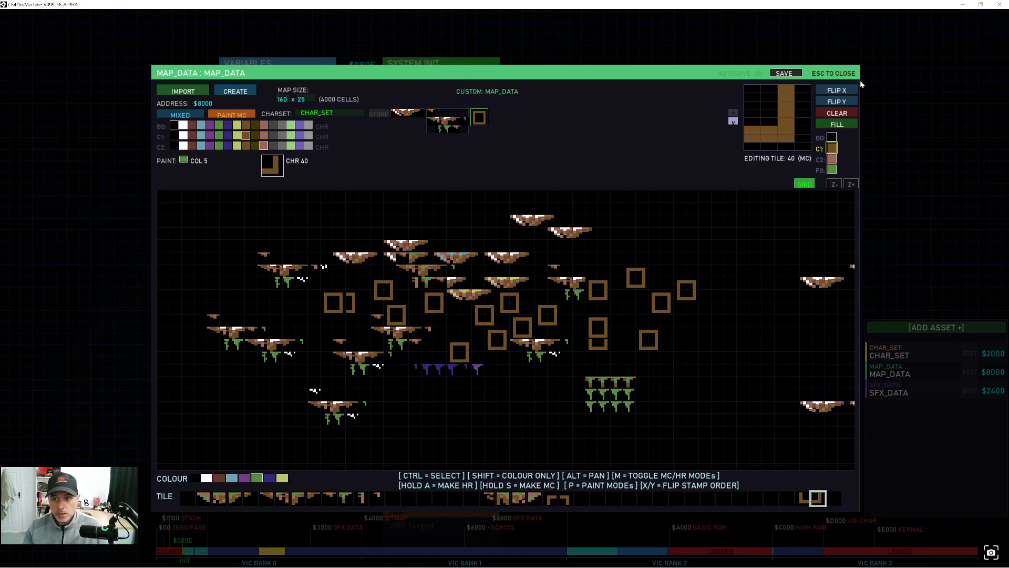
left_click(843, 78)
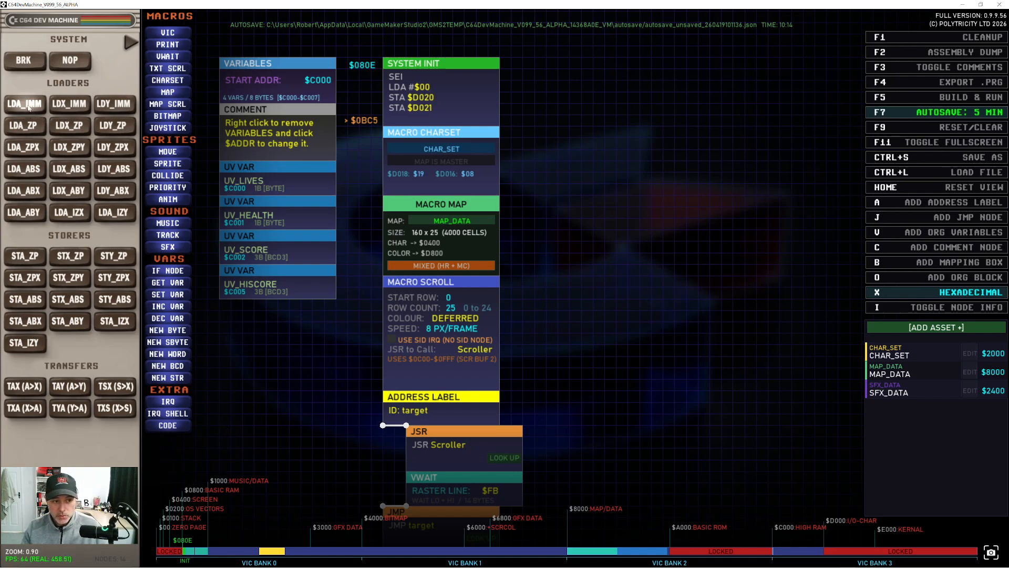
left_click_drag(28, 106, 605, 219)
left_click_drag(68, 170, 589, 247)
right_click(640, 255)
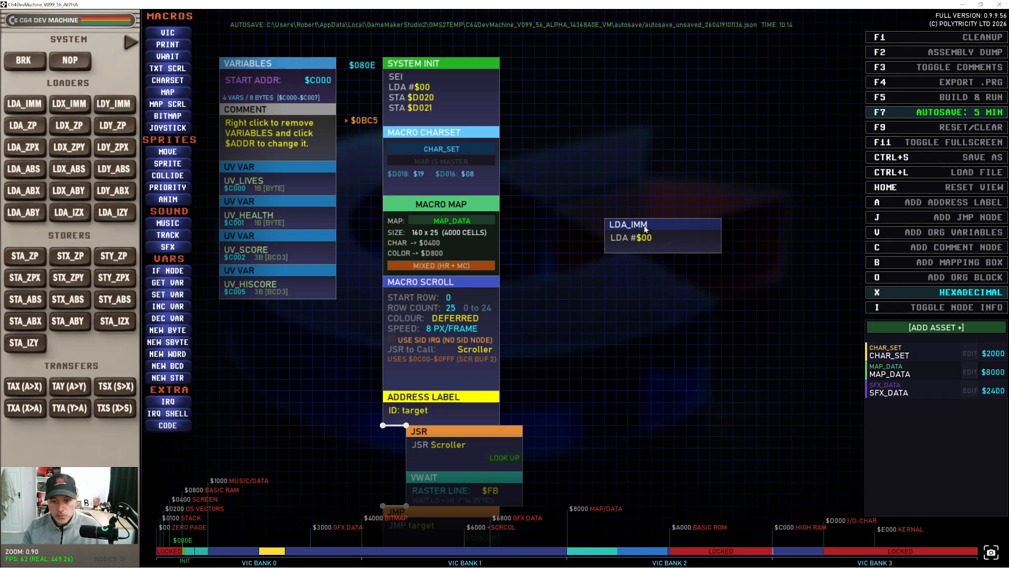
right_click(645, 229)
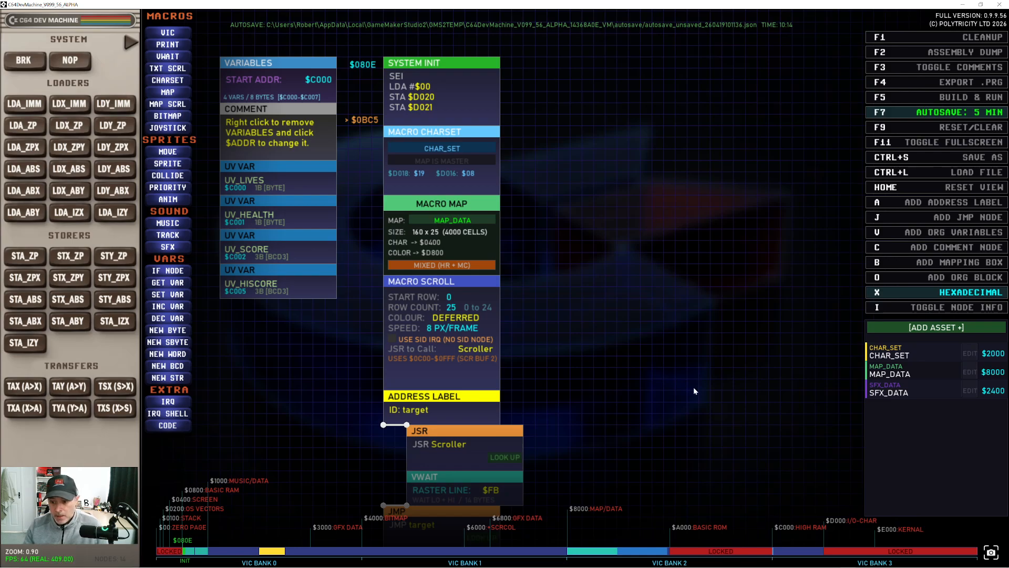
key("Home")
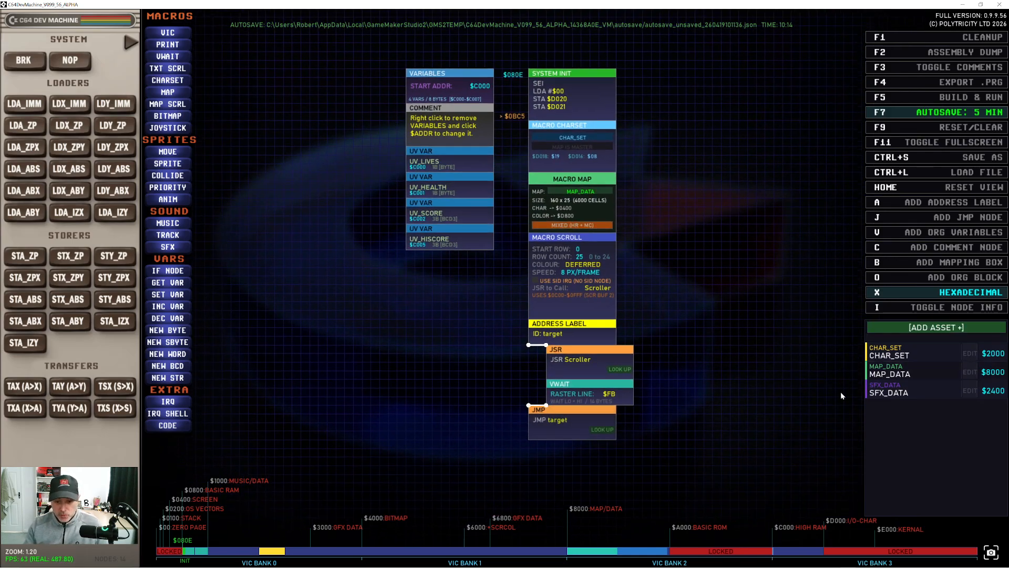